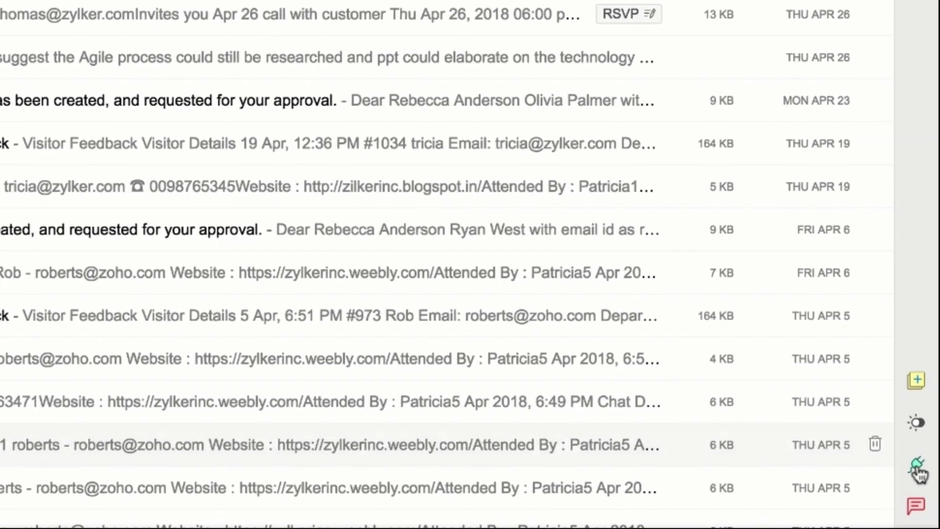
# Show the available extensions panel and open the mail Settings tab beside it.
pyautogui.click(918, 472)
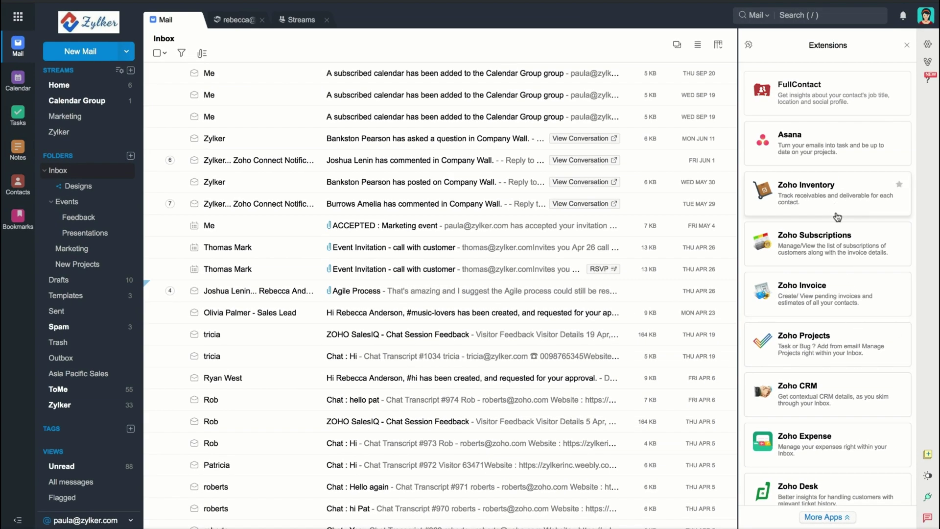
pyautogui.scroll(-3, 829, 198)
pyautogui.scroll(3, 835, 217)
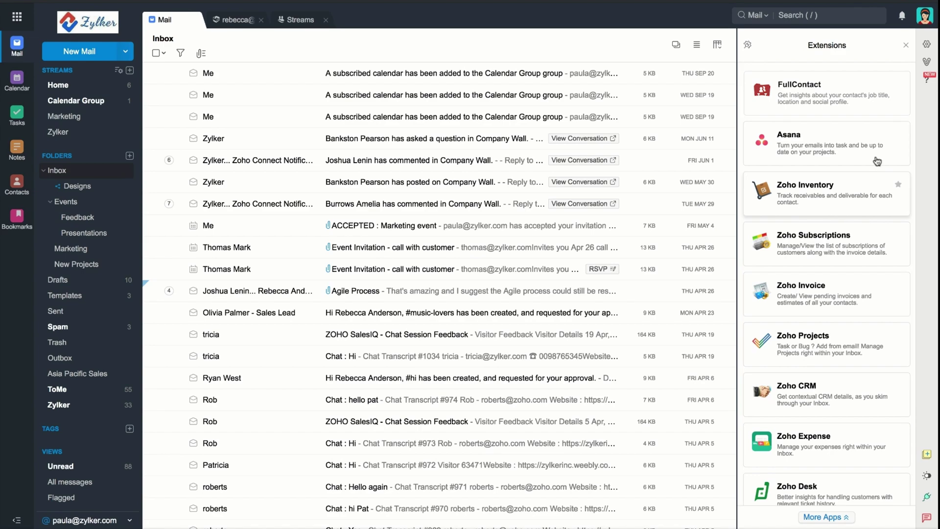
pyautogui.click(925, 46)
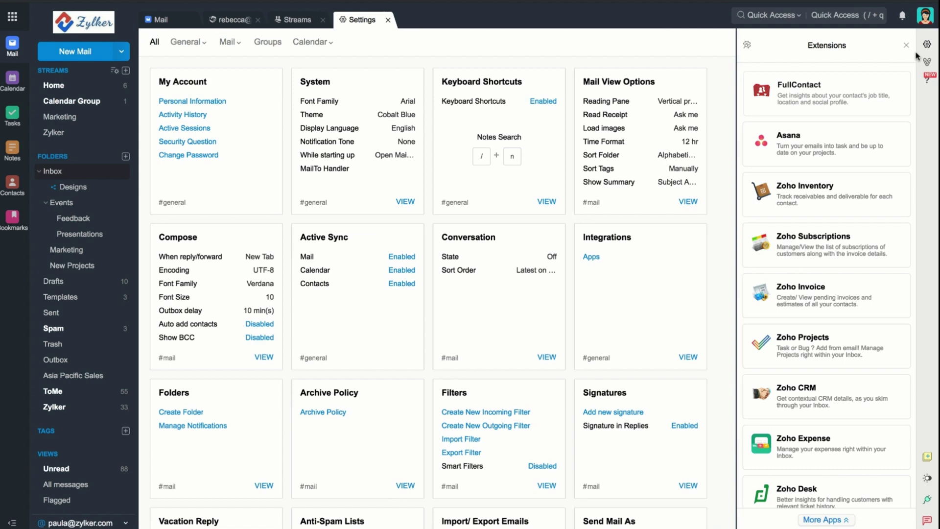
# Under General > Integrations, switch Dropbox on and then back off.
pyautogui.click(195, 45)
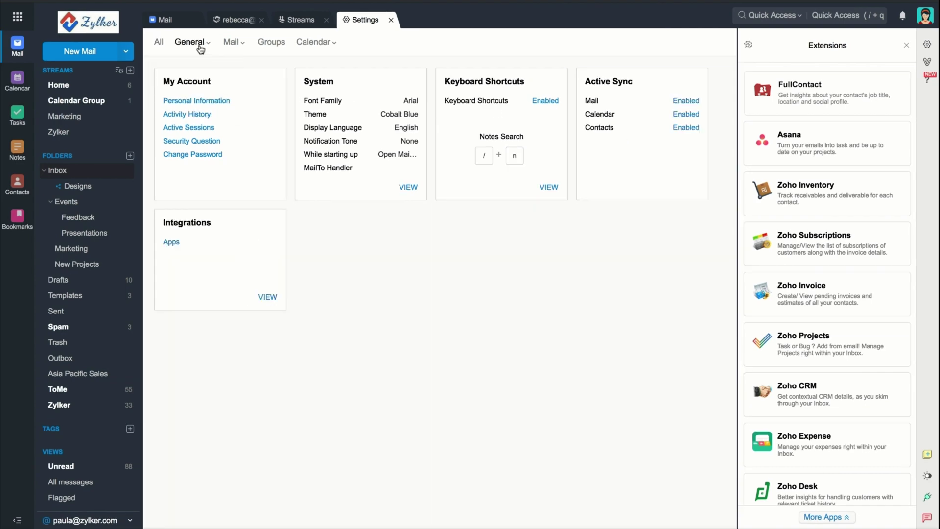
pyautogui.click(267, 298)
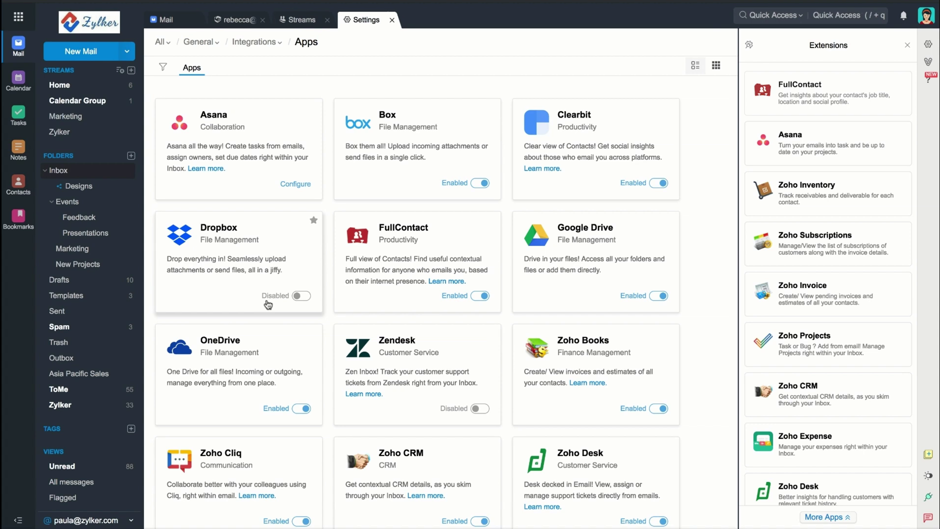
pyautogui.click(301, 297)
pyautogui.click(301, 297)
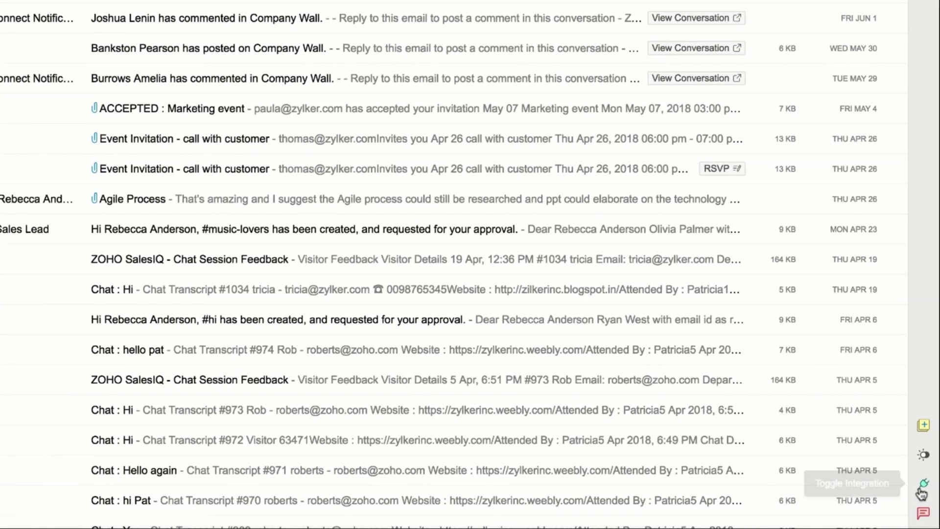
# Enable Zoho CRM and look up the call-with-customer invitation recipient's lead record.
pyautogui.click(926, 495)
pyautogui.click(670, 262)
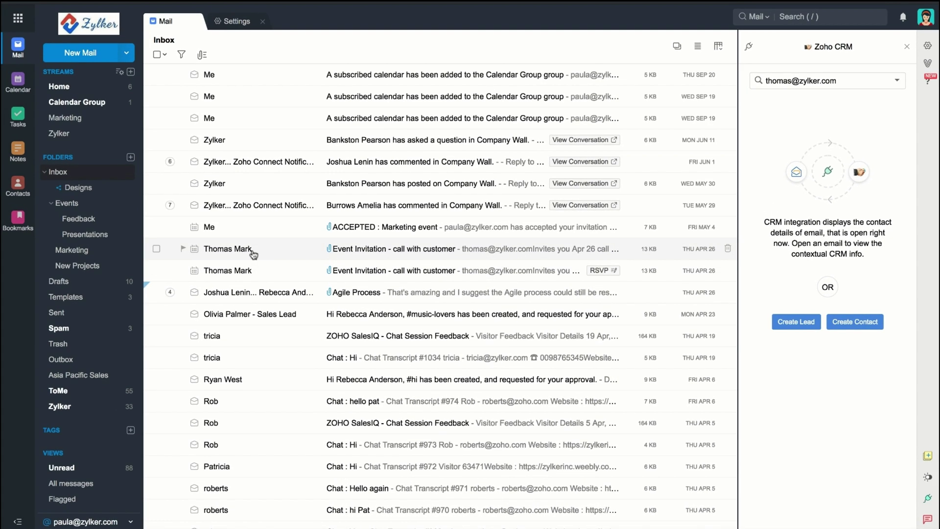
pyautogui.click(253, 254)
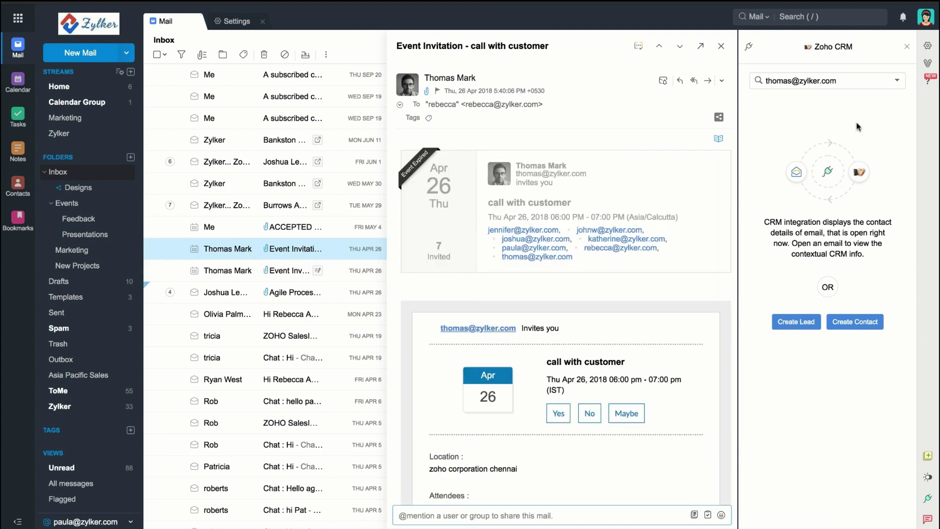
pyautogui.click(896, 81)
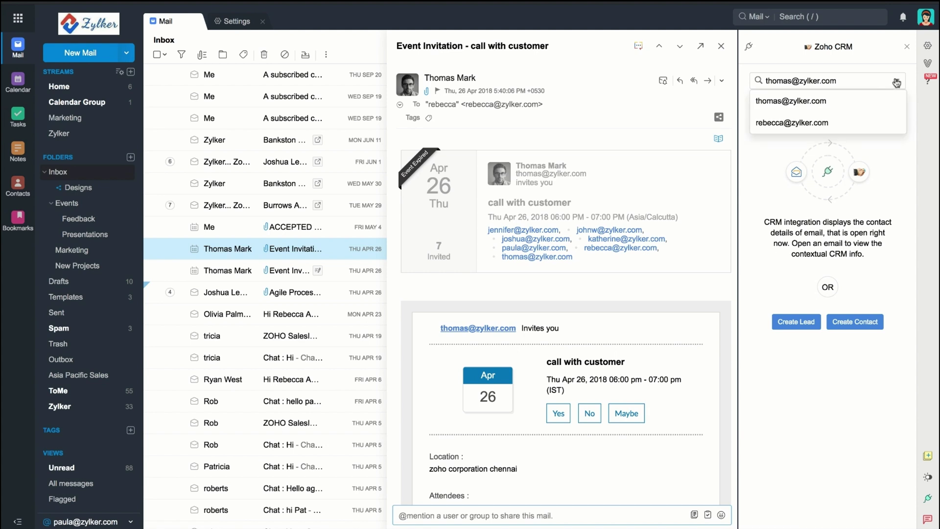
pyautogui.click(804, 131)
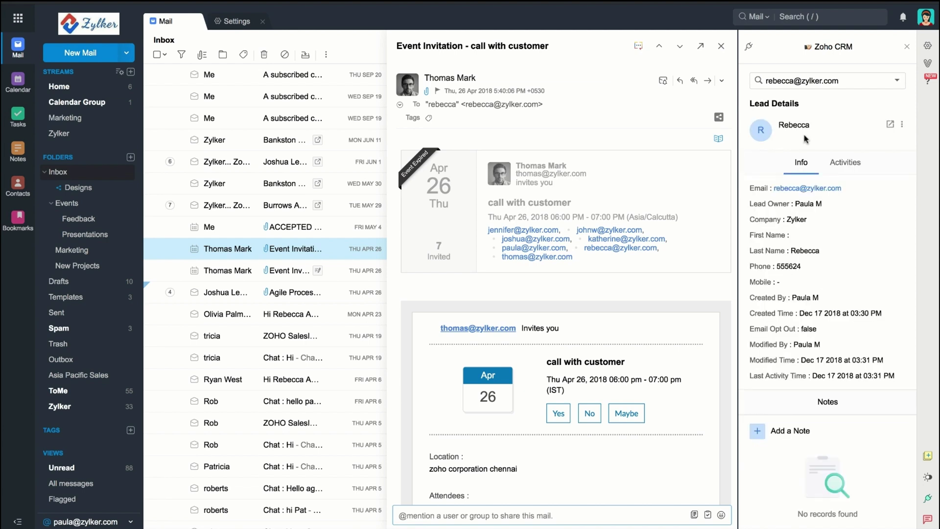
# Edit and save the lead's phone number, then open the 'Re: Agile Process' email.
pyautogui.click(903, 131)
pyautogui.click(883, 165)
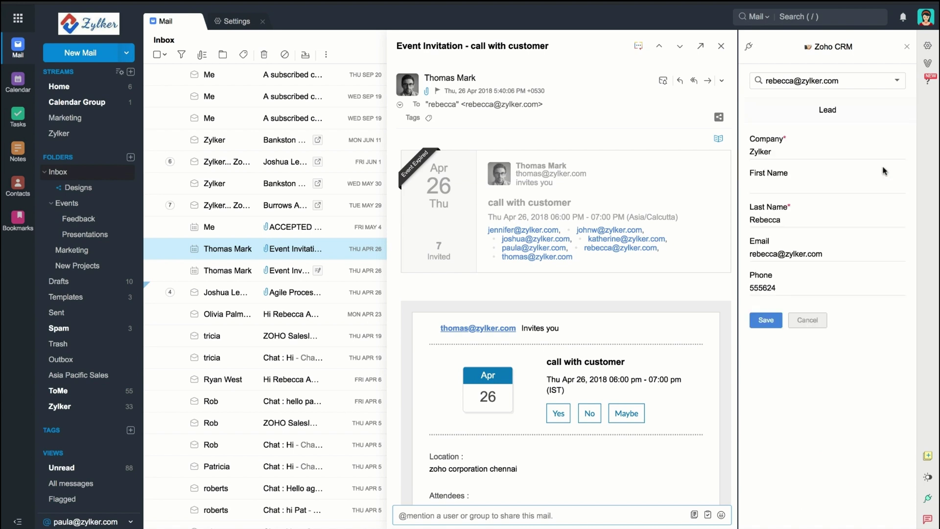
pyautogui.click(792, 289)
pyautogui.click(766, 320)
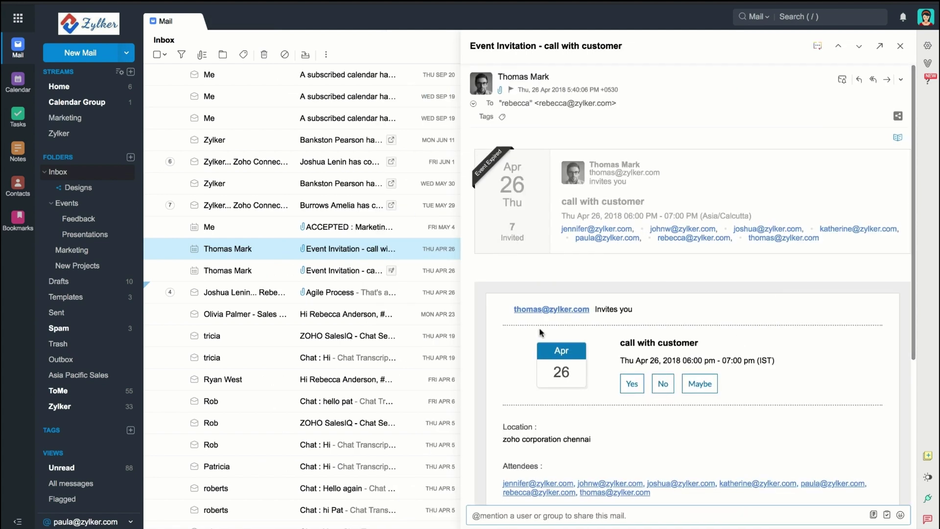
pyautogui.click(247, 297)
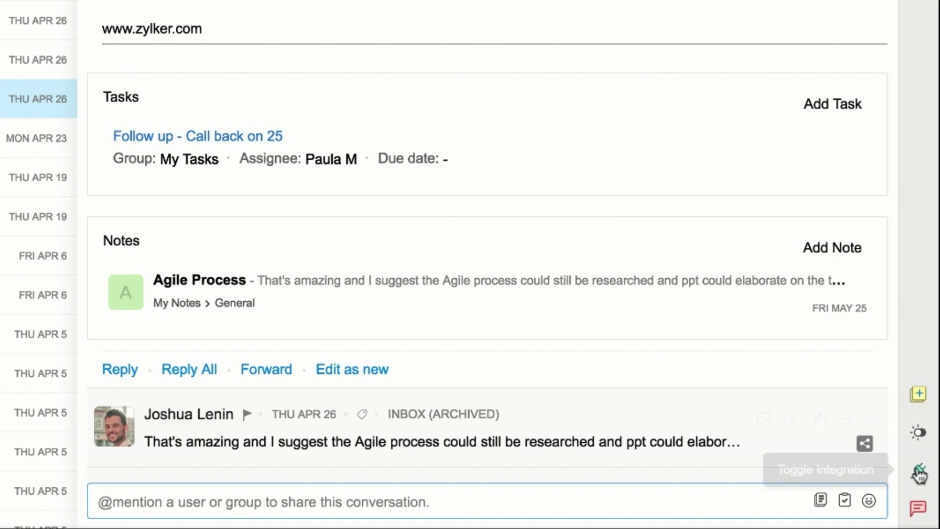
# Save the Agile Process sender as a new CRM lead and convert it to a contact.
pyautogui.click(920, 473)
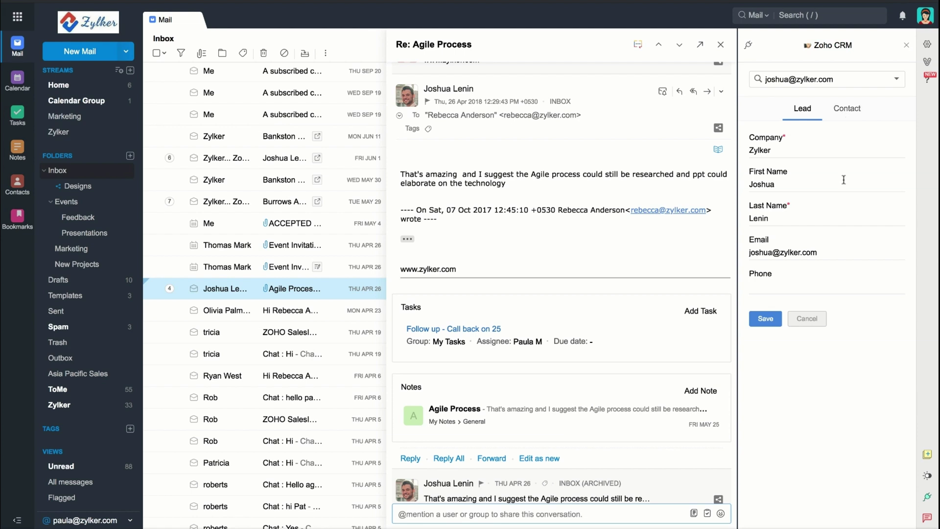
pyautogui.click(767, 320)
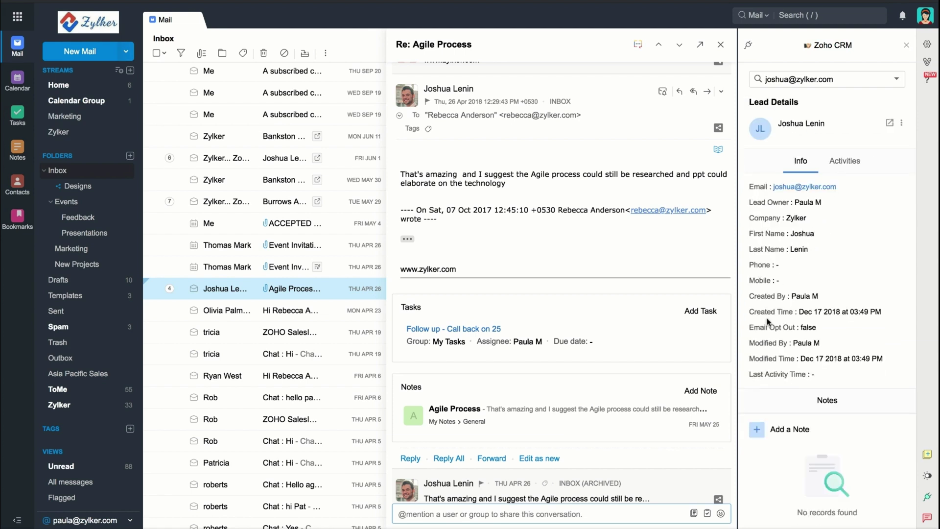
pyautogui.click(902, 128)
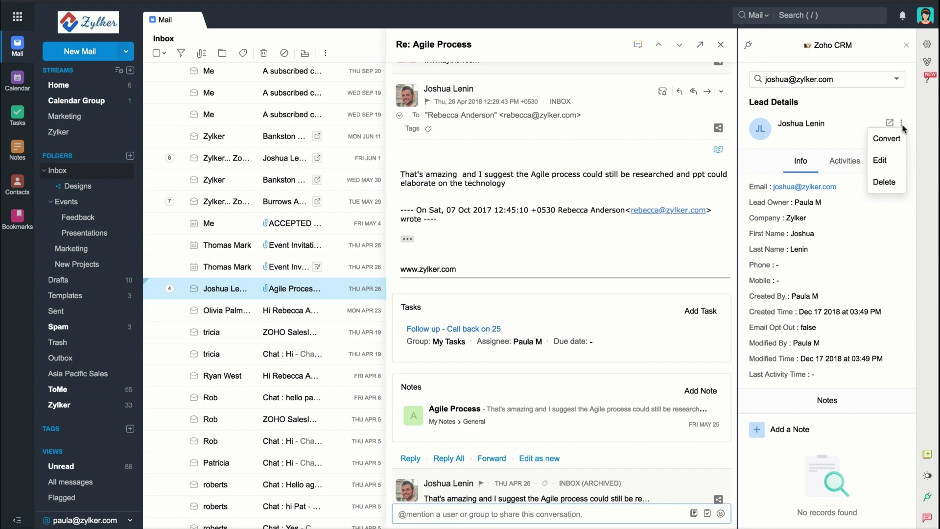
pyautogui.click(886, 147)
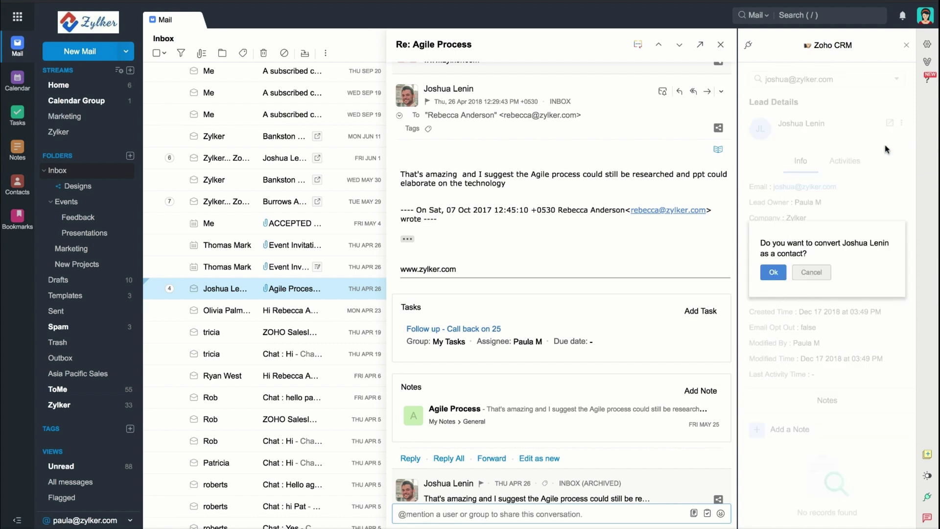
pyautogui.click(780, 274)
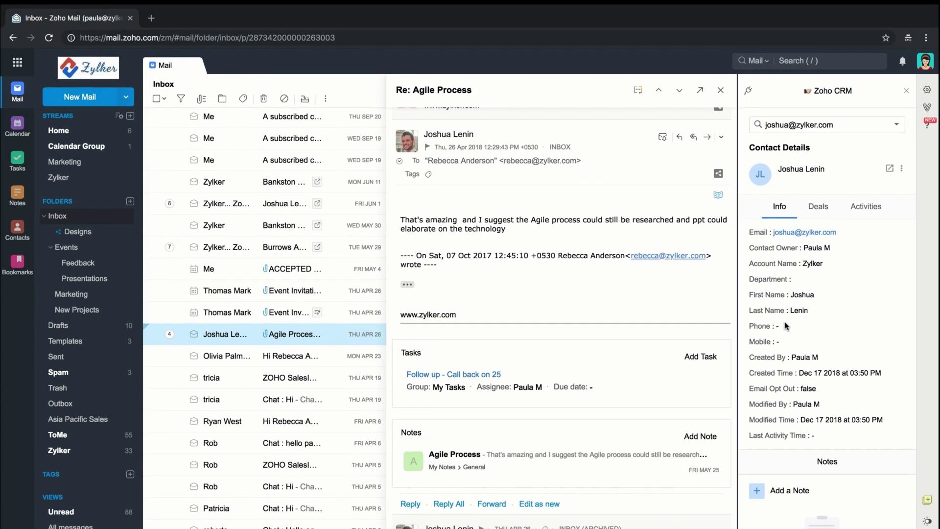
# View the contact's full CRM record, then delete the contact from the panel and confirm.
pyautogui.click(890, 170)
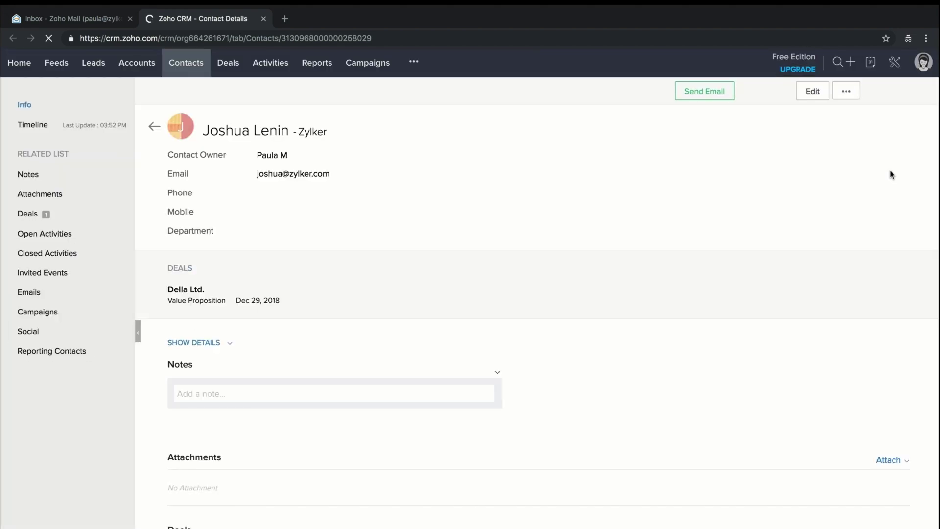
pyautogui.click(98, 20)
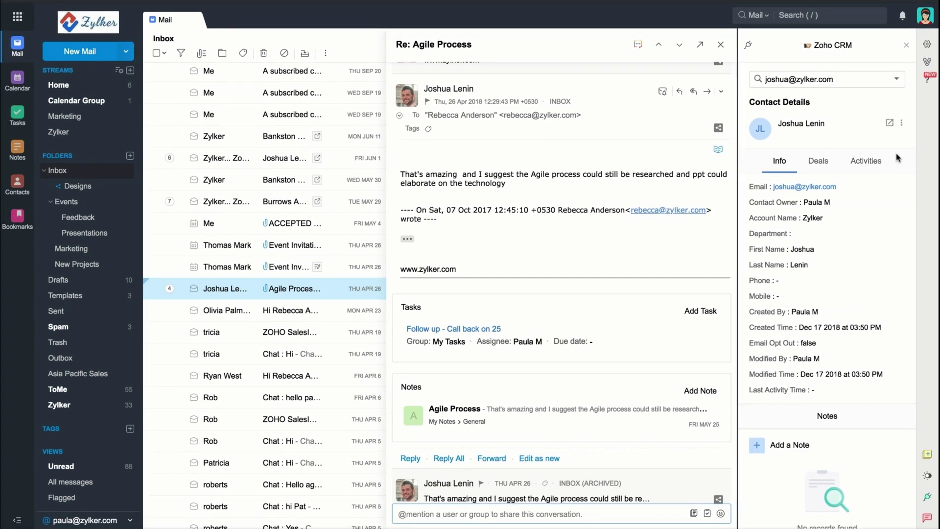
pyautogui.click(901, 123)
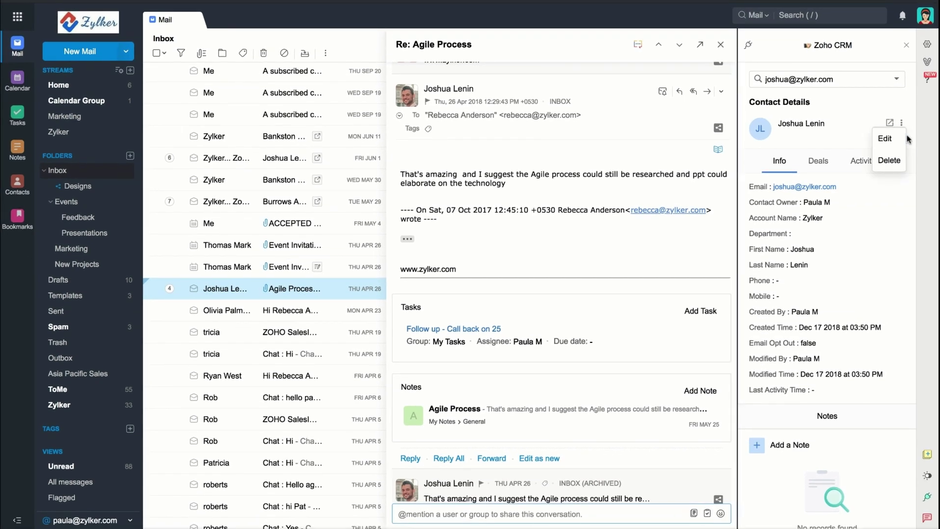
pyautogui.click(893, 161)
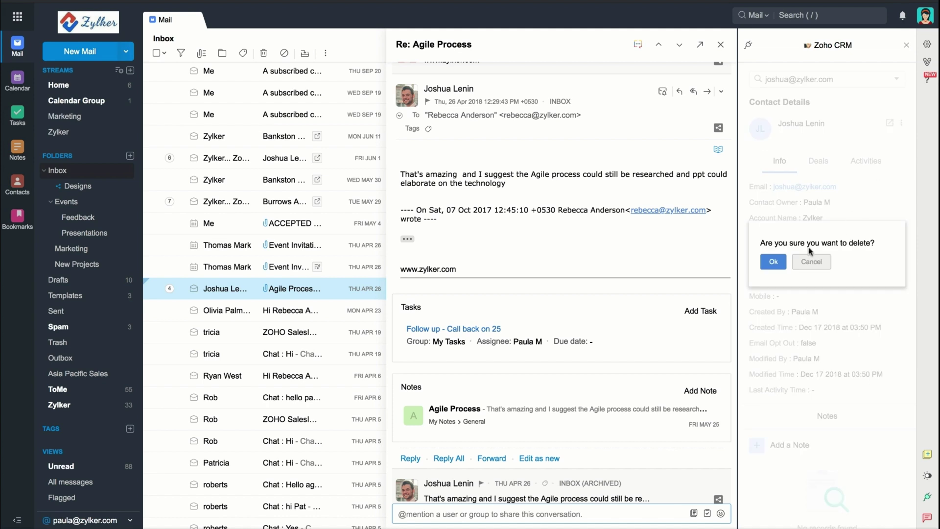
pyautogui.click(777, 265)
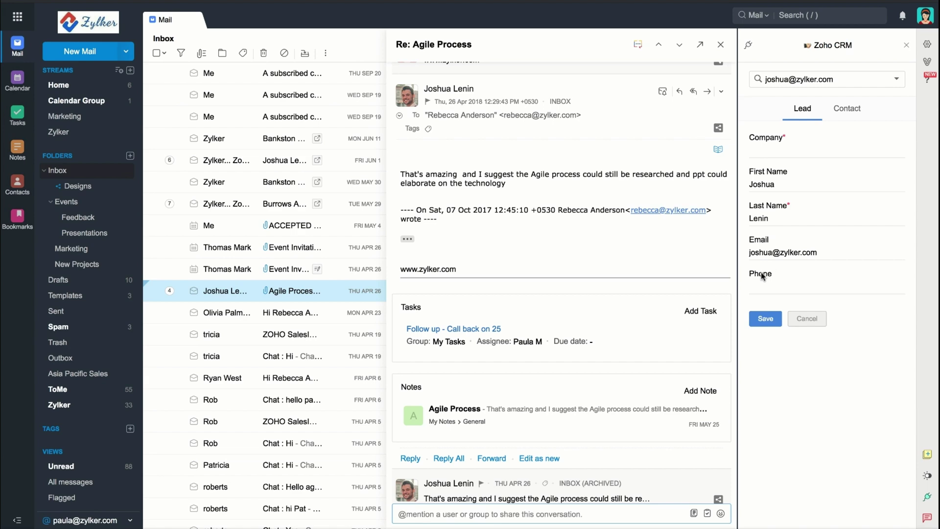
# Show the call-with-customer invitation recipient's contact details and its empty Deals tab.
pyautogui.click(262, 252)
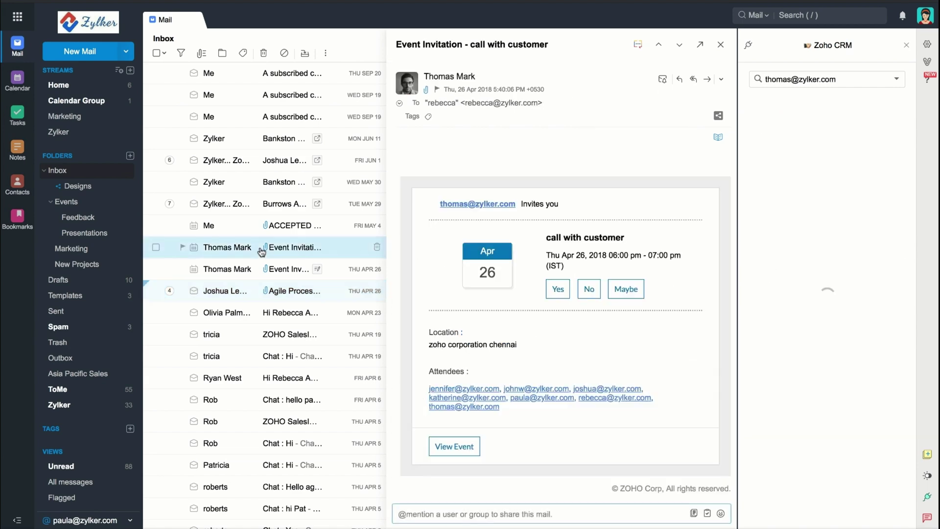
pyautogui.click(896, 81)
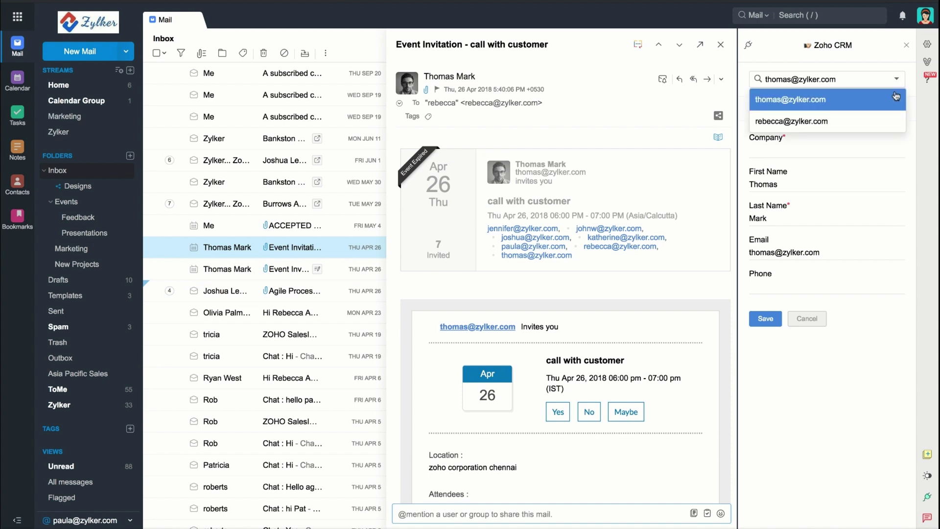
pyautogui.click(791, 129)
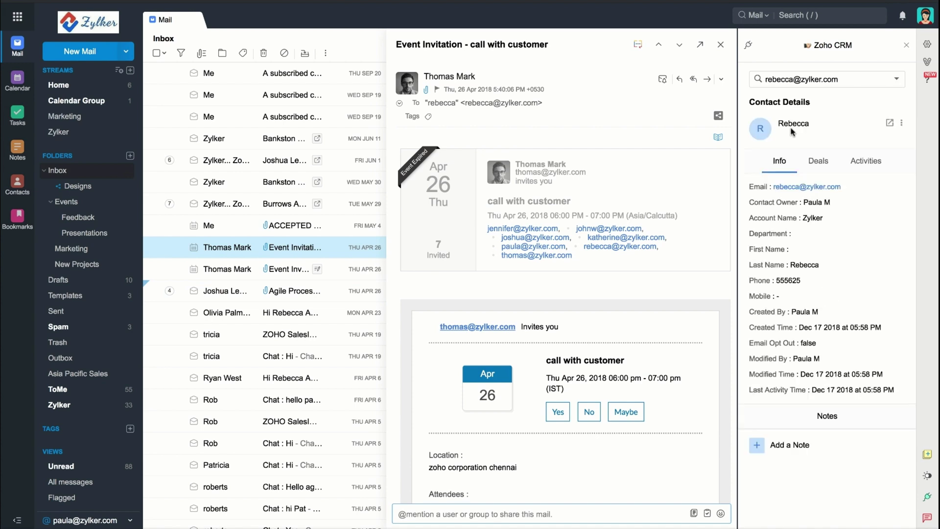
pyautogui.click(815, 169)
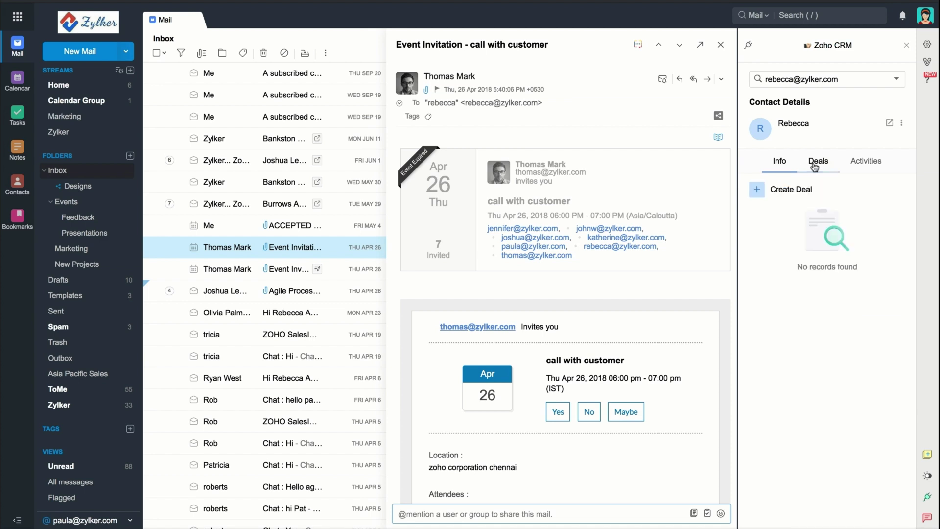
# Browse the Create Deal form's amount, name, closing date, account and stage fields, then cancel.
pyautogui.click(774, 195)
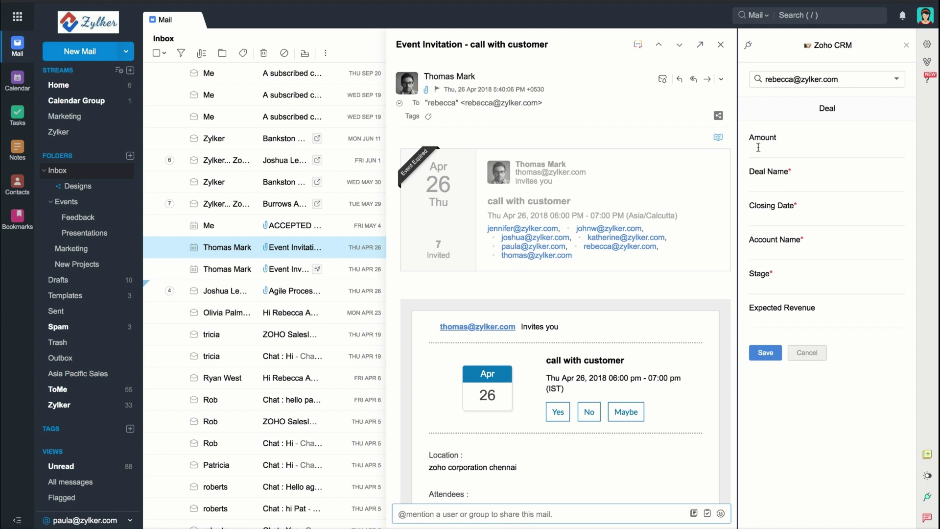
pyautogui.click(758, 148)
pyautogui.click(757, 180)
pyautogui.click(756, 220)
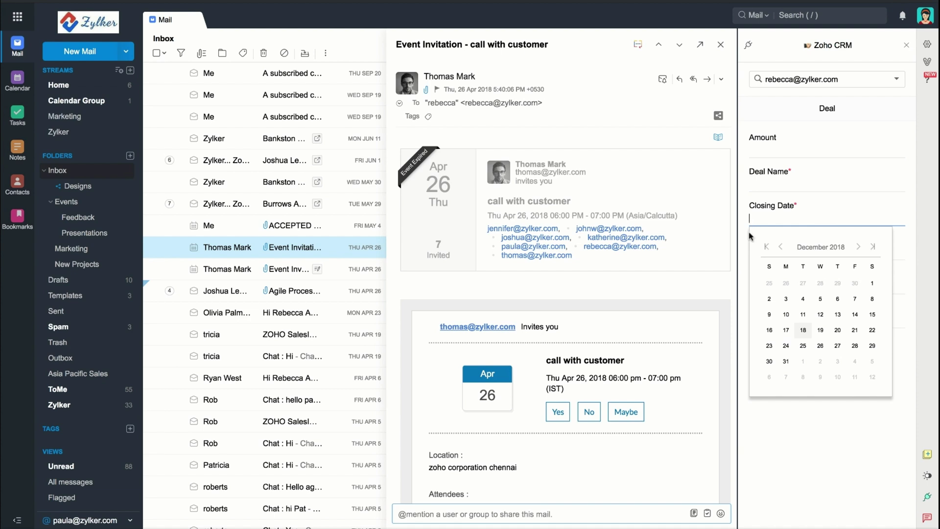
pyautogui.click(747, 241)
pyautogui.click(750, 250)
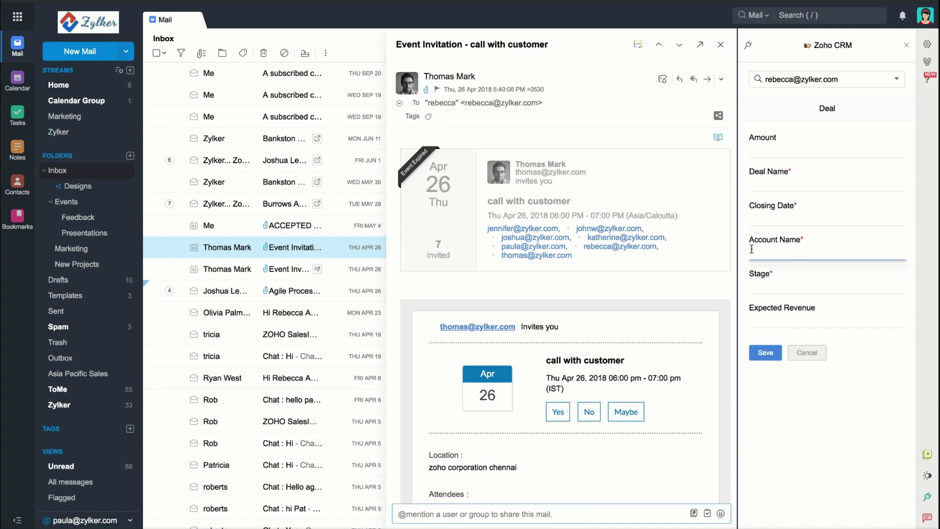
pyautogui.click(756, 283)
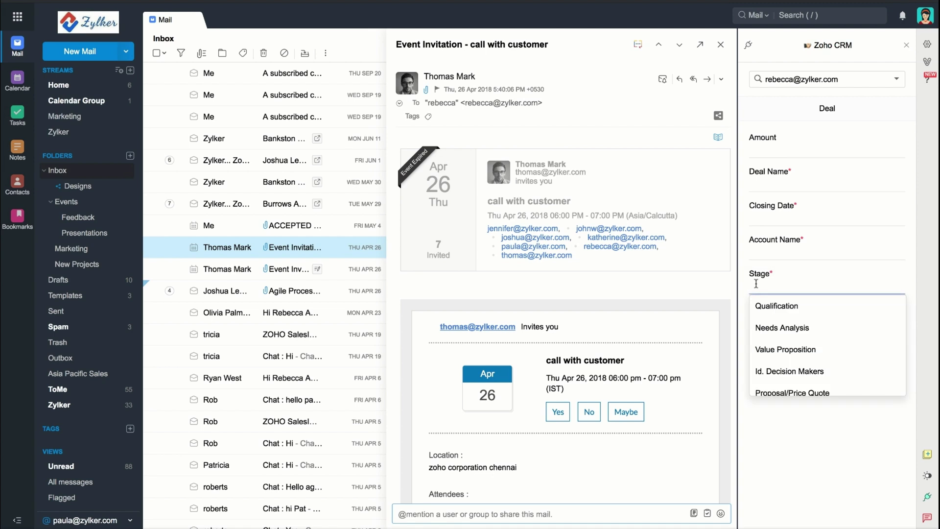
pyautogui.click(777, 373)
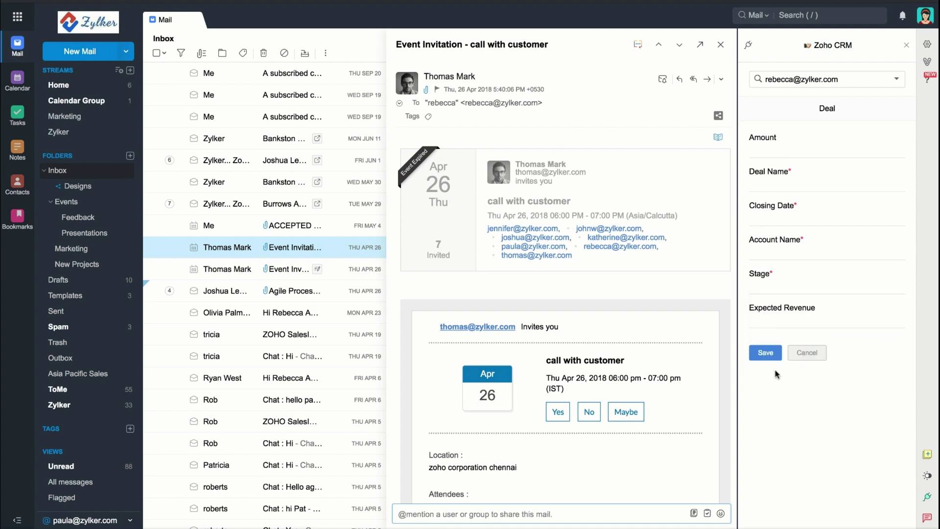
pyautogui.click(773, 350)
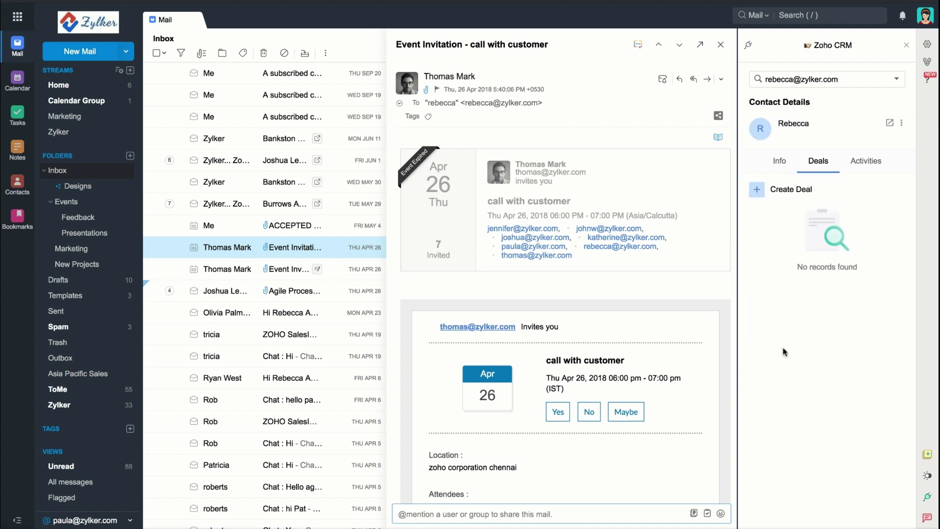
# Check the contact's empty Activities, close the new Task form, and return to Info.
pyautogui.click(867, 168)
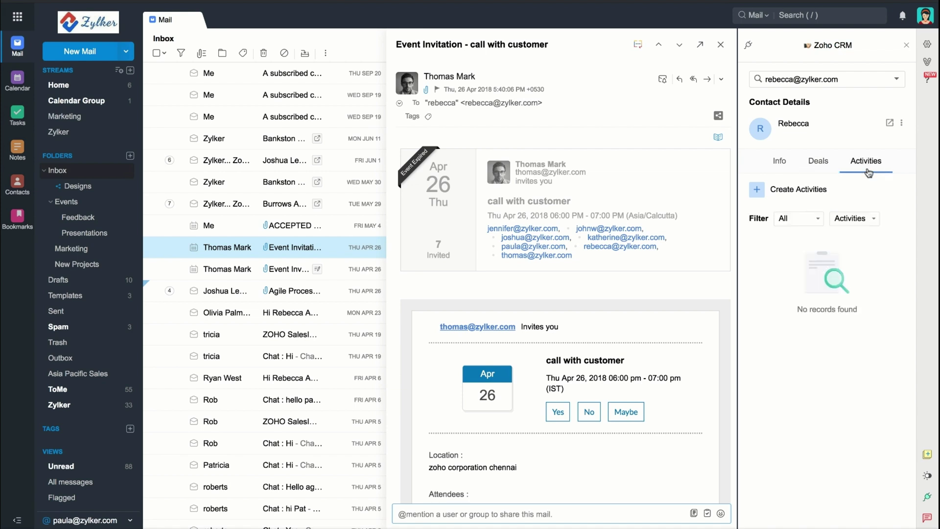
pyautogui.click(755, 192)
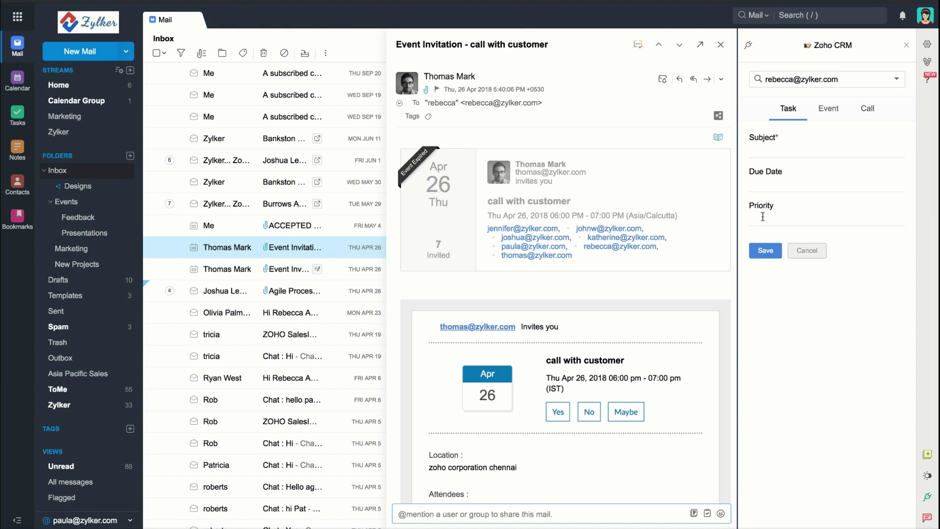
pyautogui.click(765, 251)
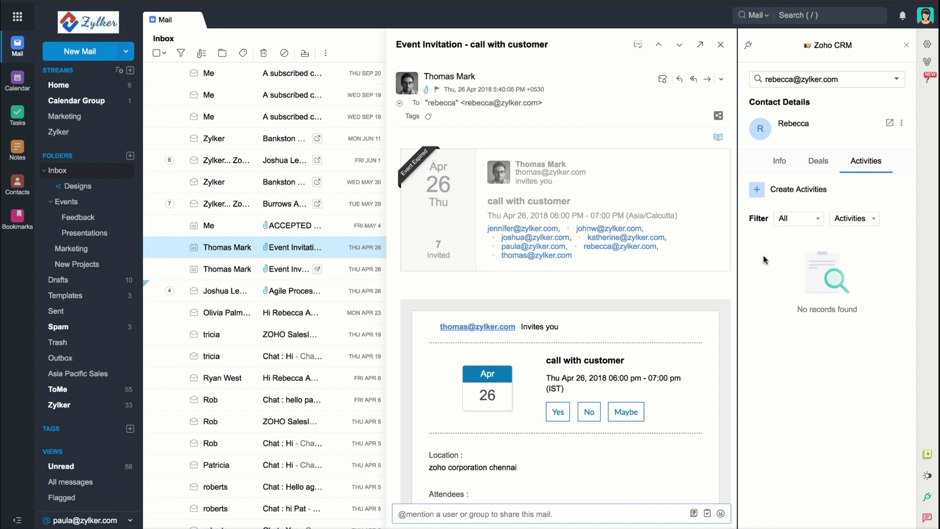
pyautogui.click(781, 163)
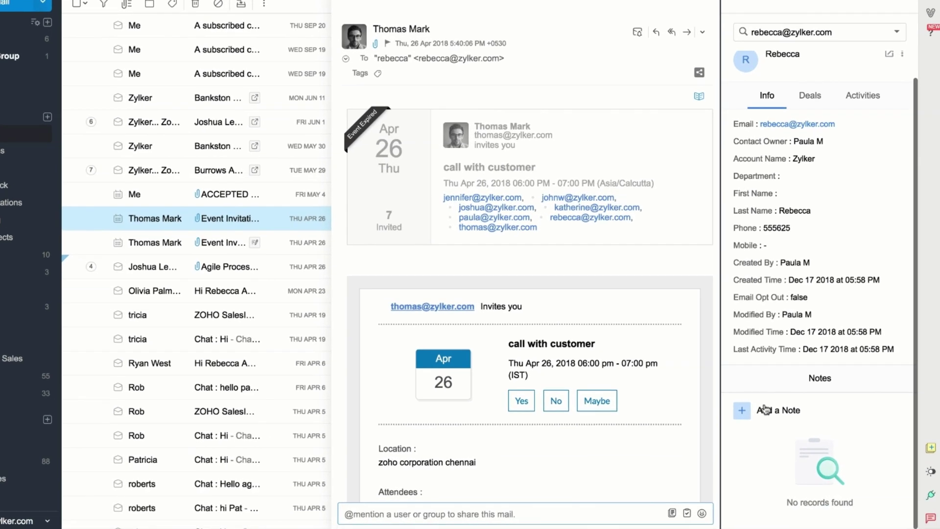
pyautogui.click(757, 444)
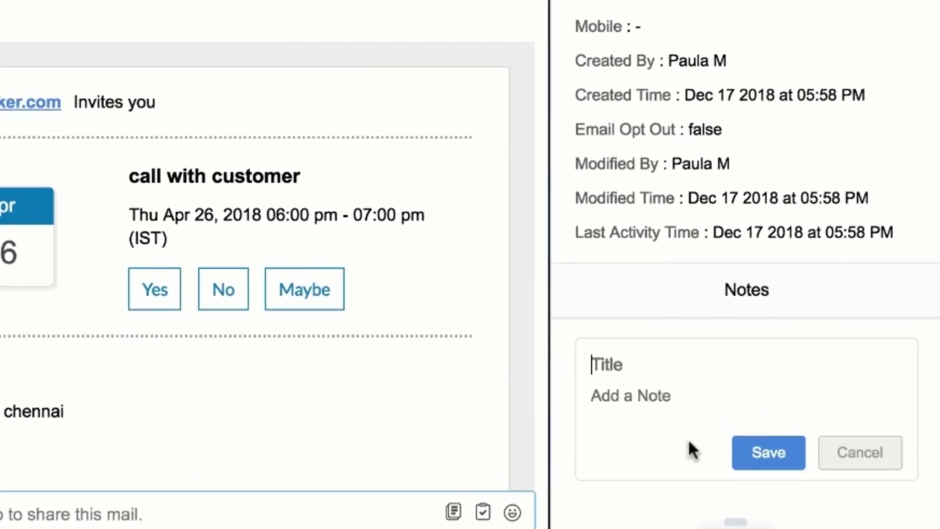
pyautogui.click(761, 457)
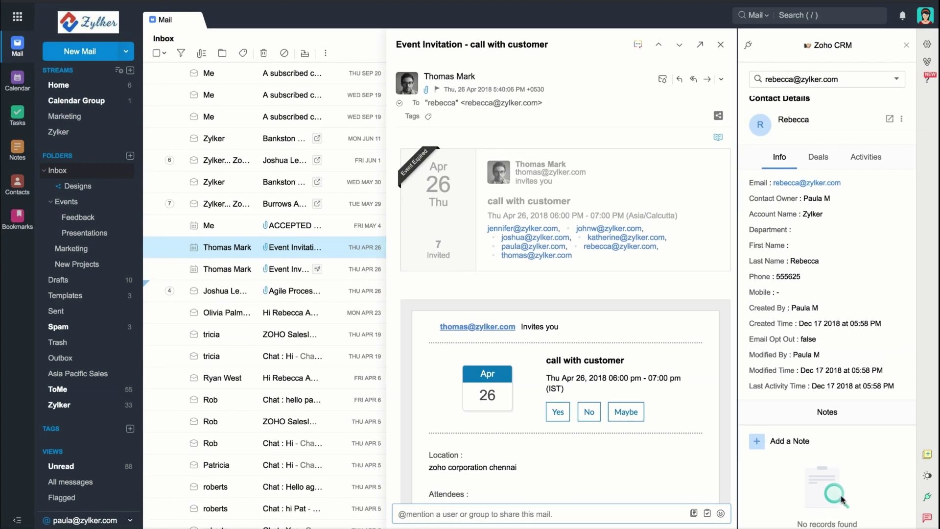
pyautogui.click(461, 105)
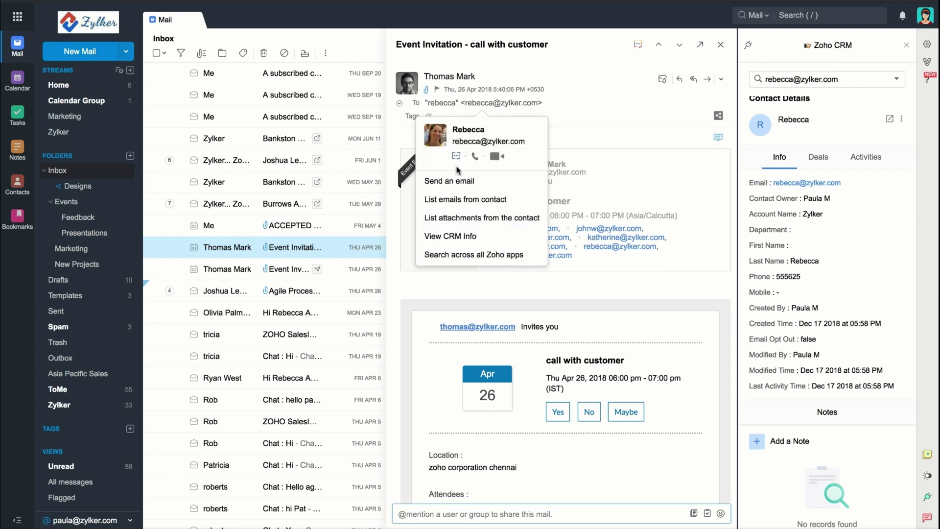
pyautogui.click(452, 240)
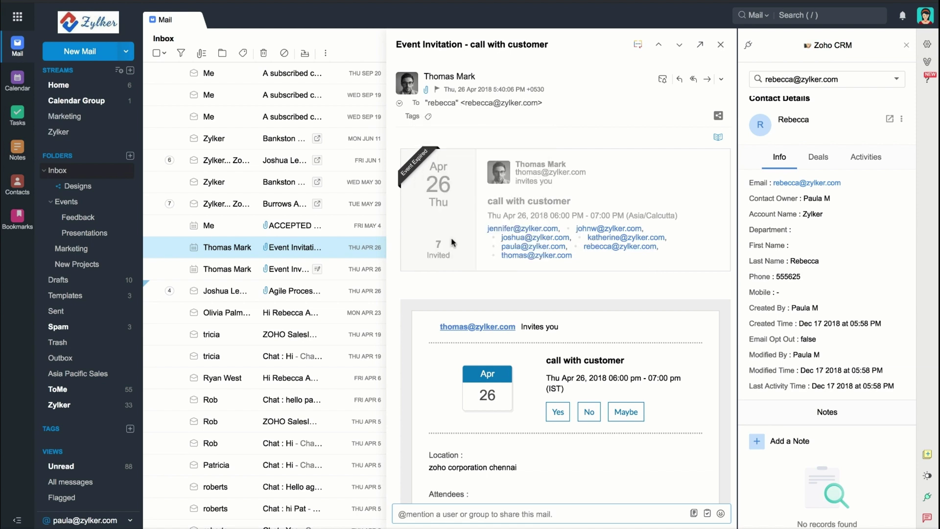
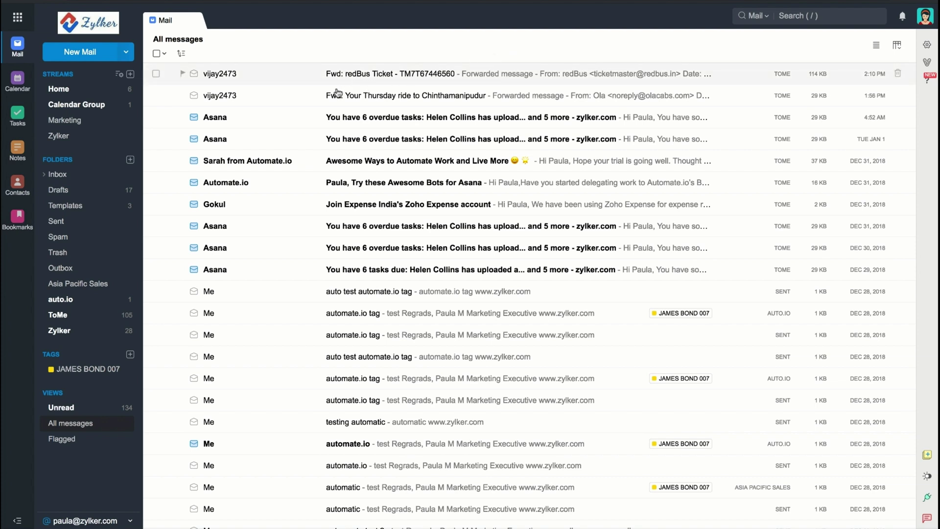
# Start a Zoho Expense expense from the forwarded Thursday ride email.
pyautogui.click(254, 103)
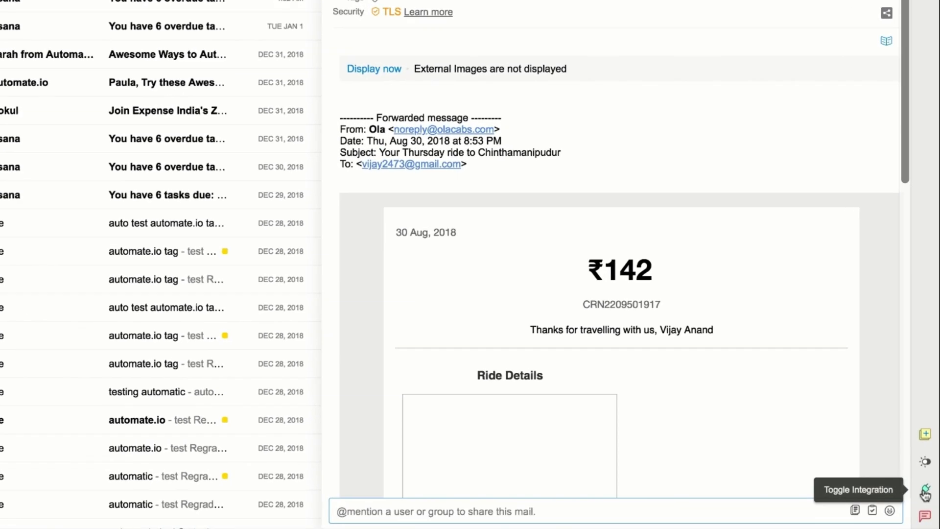
pyautogui.click(927, 497)
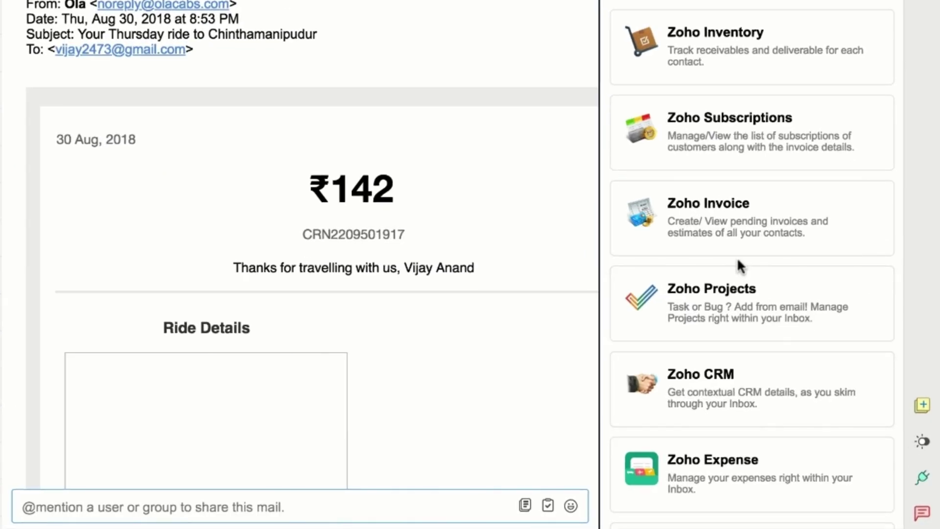
pyautogui.scroll(-8, 738, 259)
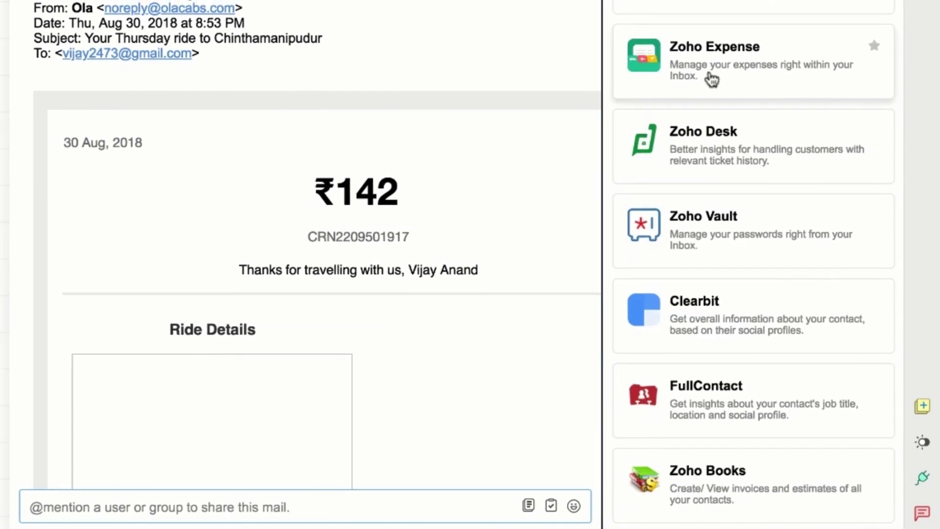
pyautogui.click(713, 78)
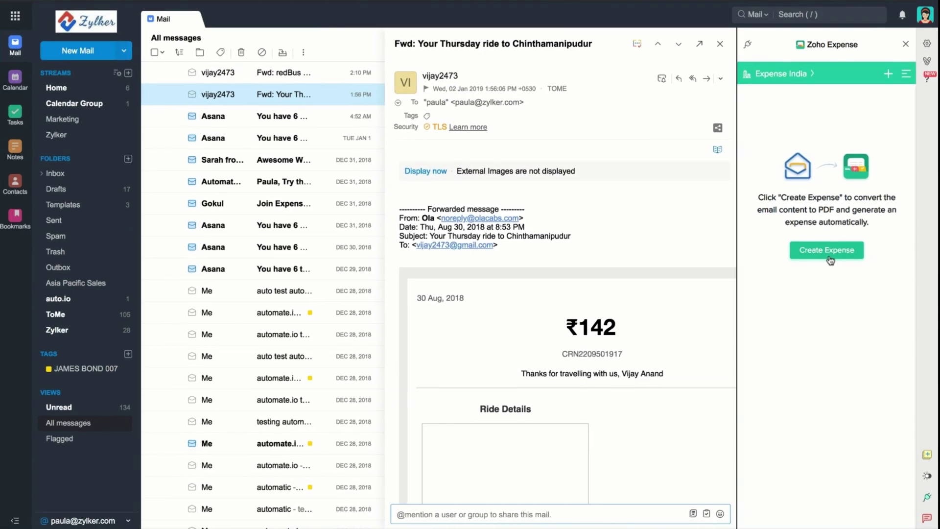
pyautogui.click(830, 260)
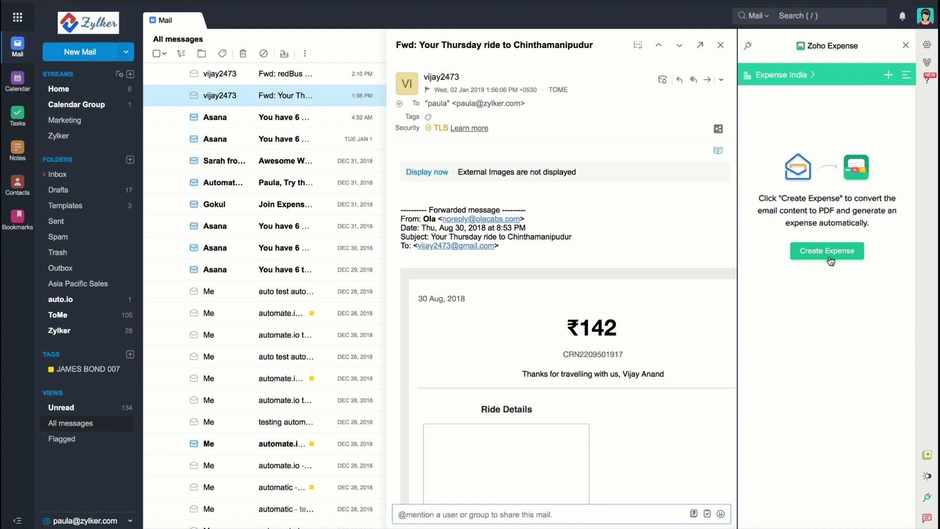
# Look at the Zoho Expense navigation options, then return to the extensions list.
pyautogui.click(905, 82)
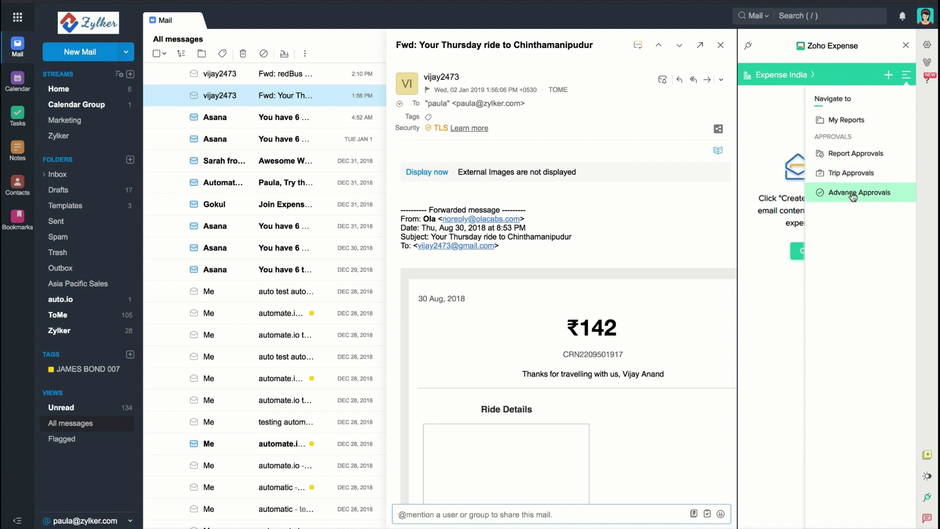
pyautogui.click(782, 194)
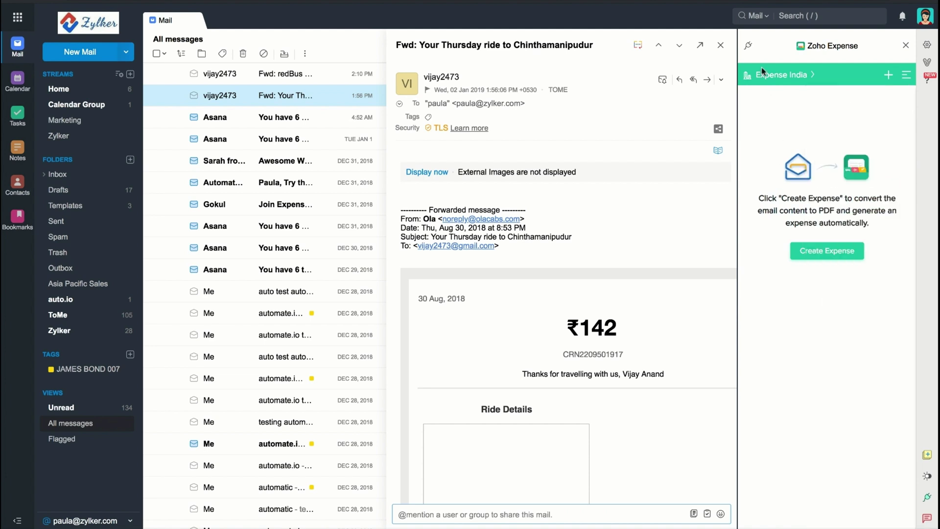
pyautogui.click(748, 48)
# Close the email preview and bring up the Zoho Books extension panel.
pyautogui.click(720, 45)
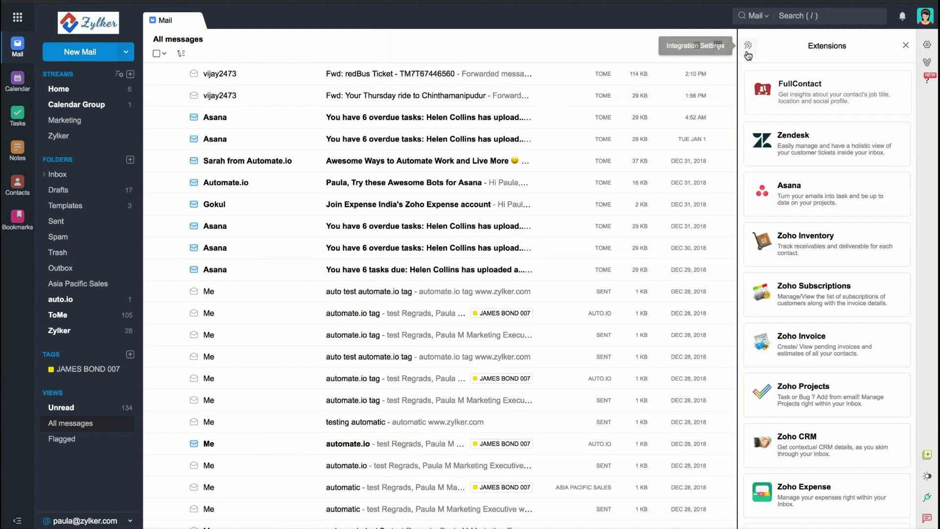
pyautogui.scroll(-5, 784, 153)
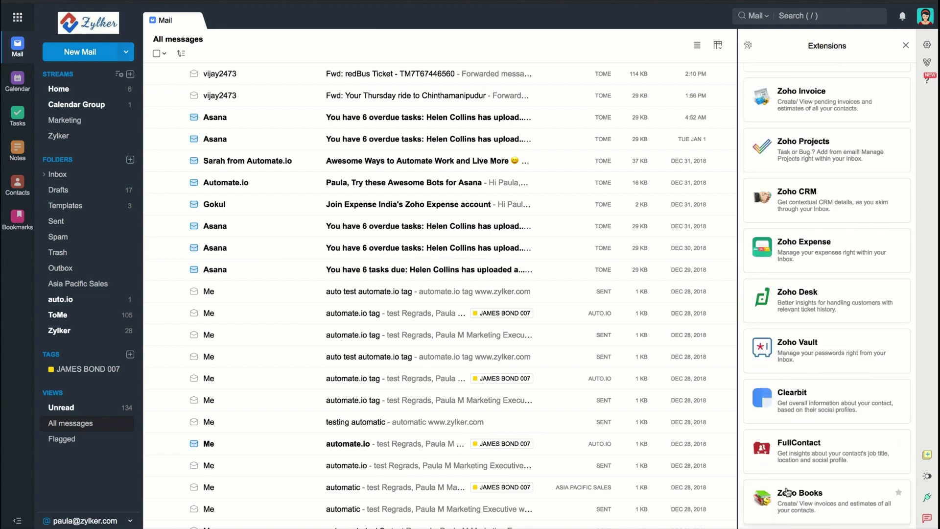
pyautogui.click(796, 499)
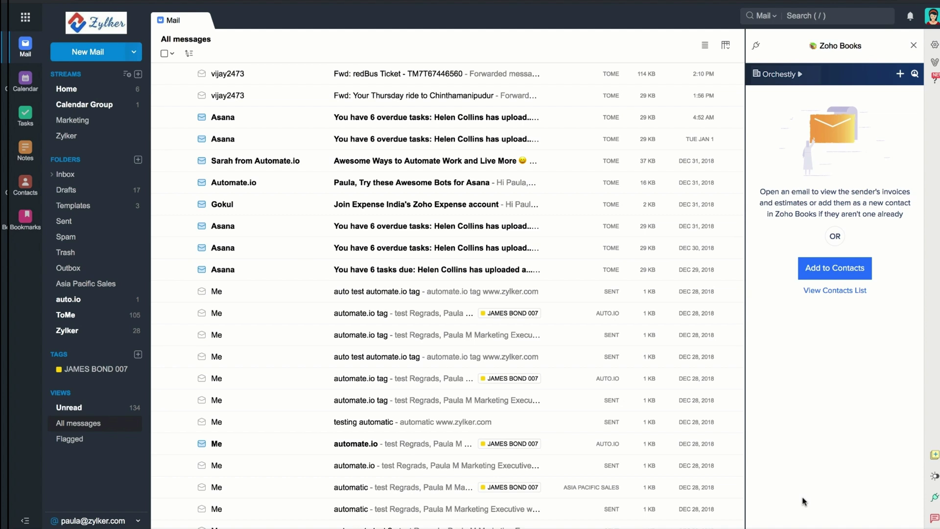
# In the Inbox, save the Agile Process email's sender as a new Zoho Books contact.
pyautogui.click(64, 175)
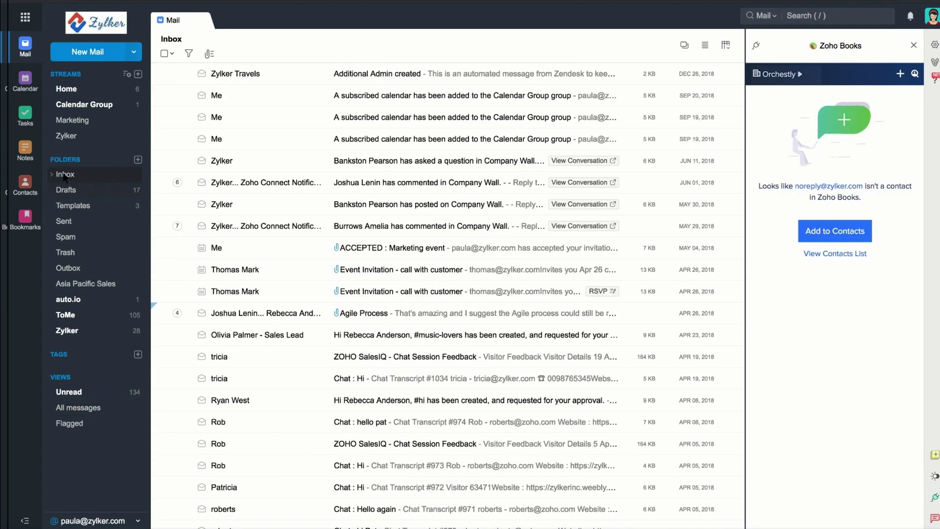
pyautogui.click(233, 313)
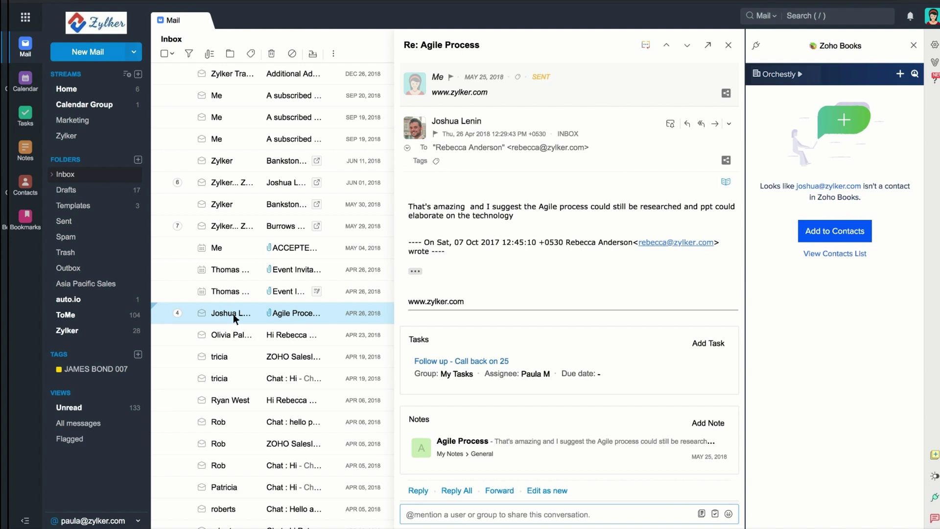
pyautogui.click(831, 240)
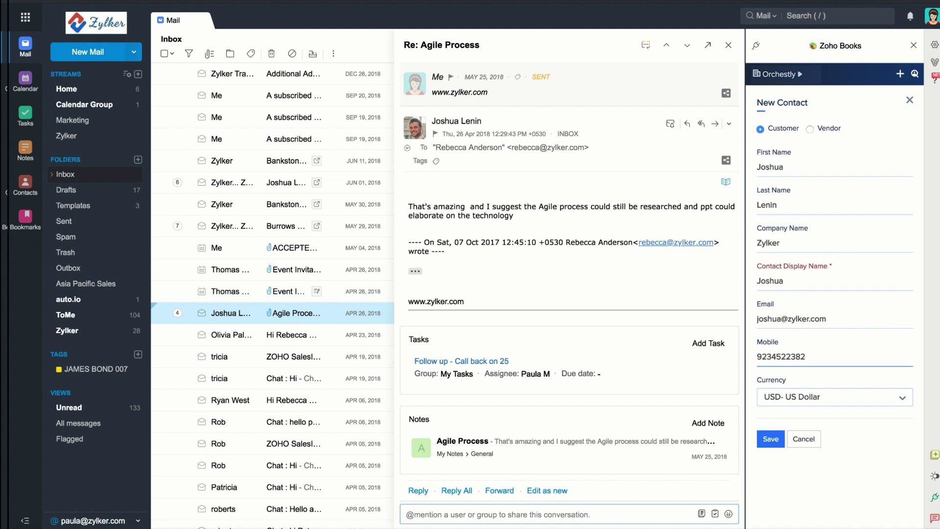
pyautogui.click(769, 440)
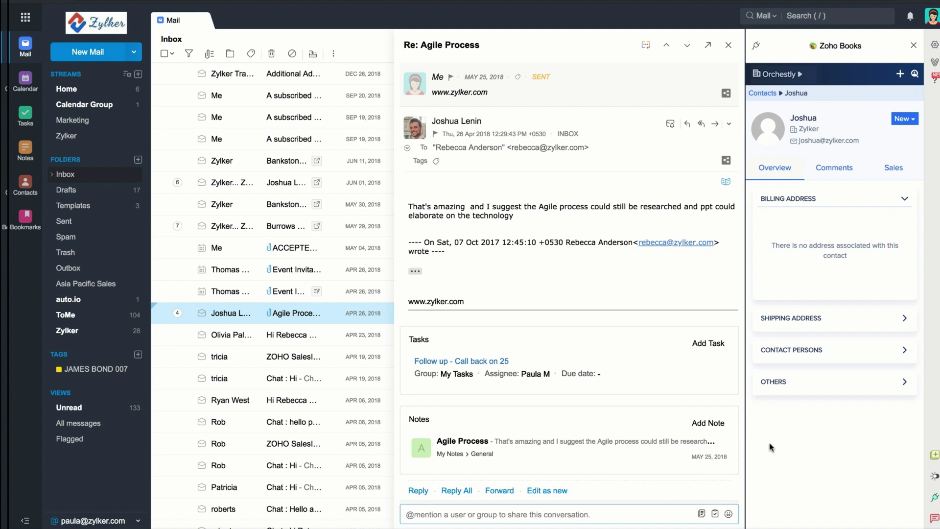
# Post the comment 'Has the subscription renewed?' on the Event Invitation sender's contact.
pyautogui.click(262, 279)
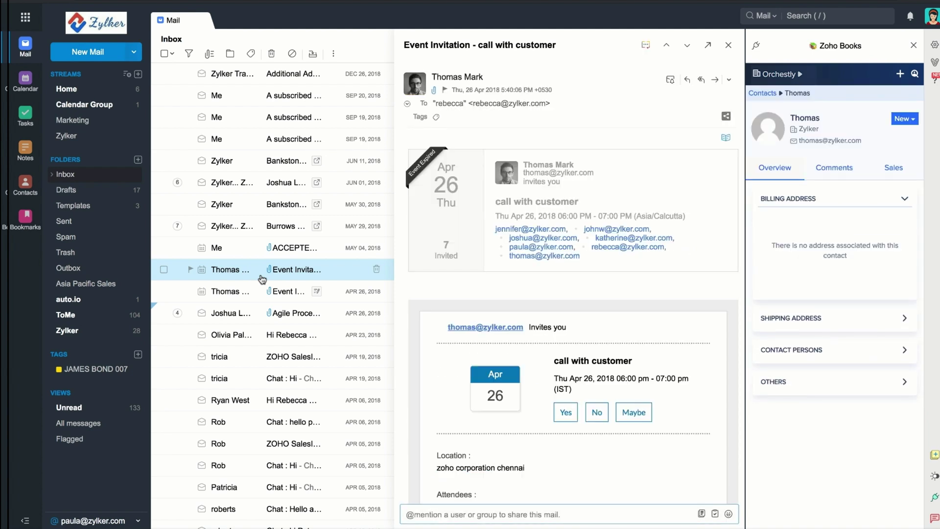
pyautogui.click(840, 177)
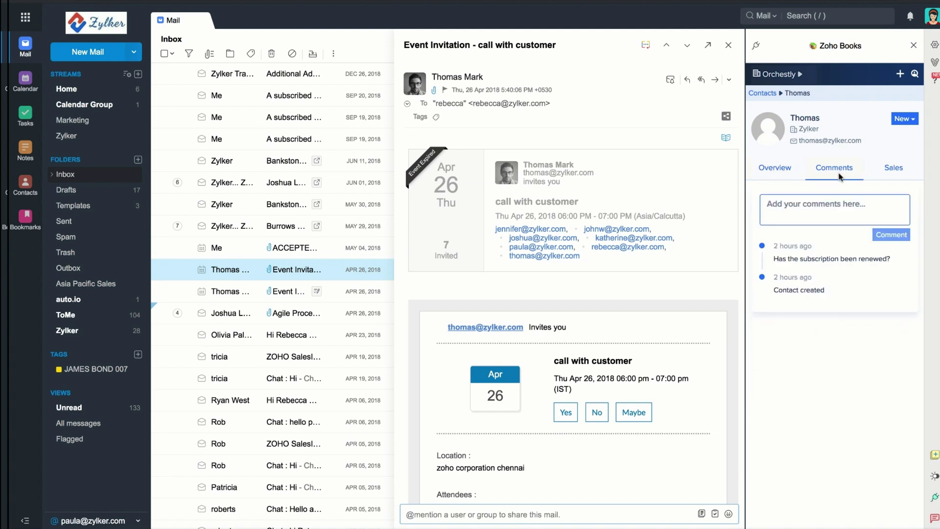
pyautogui.click(765, 203)
pyautogui.write('Has the subscription renewed?')
pyautogui.click(891, 235)
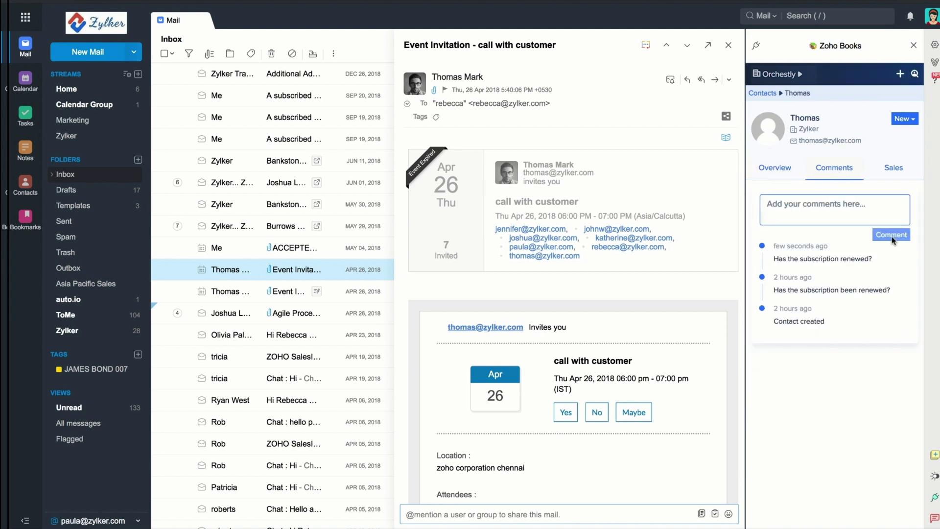
pyautogui.click(781, 78)
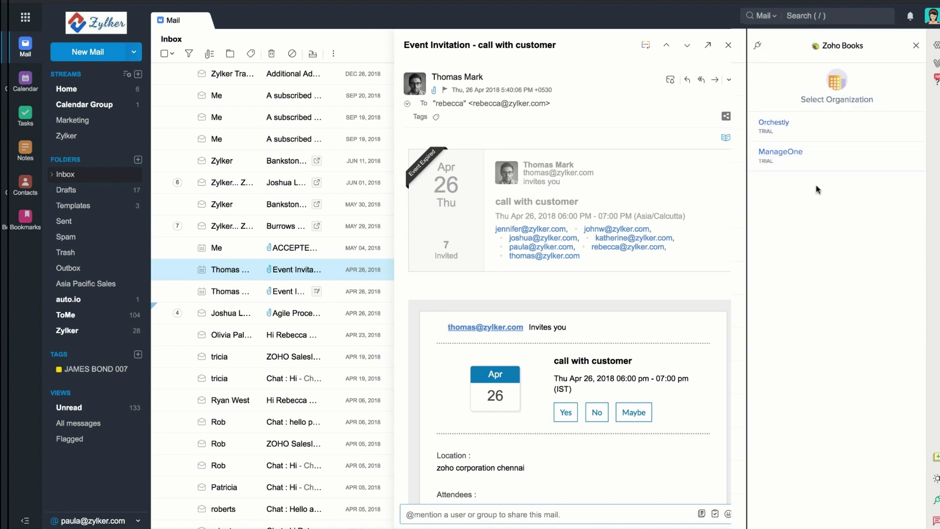
# Switch Zoho Books to ManageOne, view the #music-lovers email in Zoho Invoice, then return to Extensions.
pyautogui.click(782, 164)
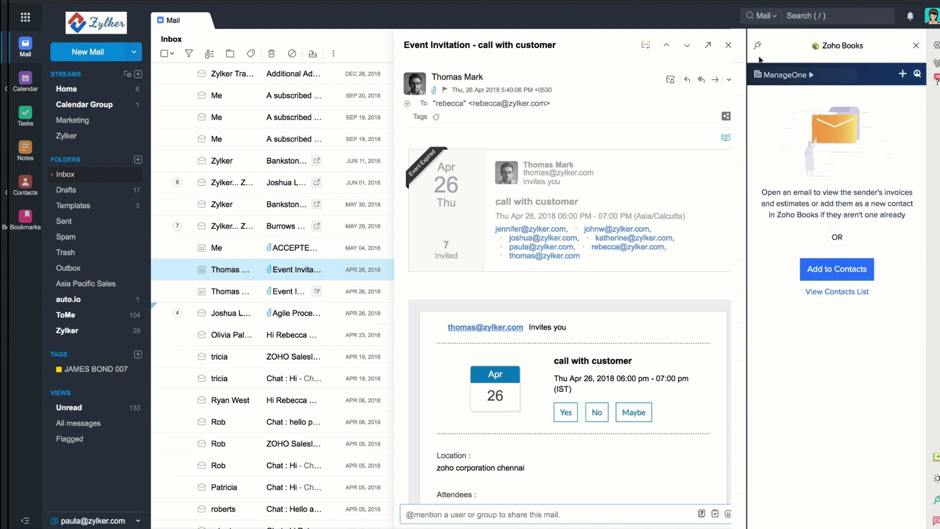
pyautogui.click(757, 46)
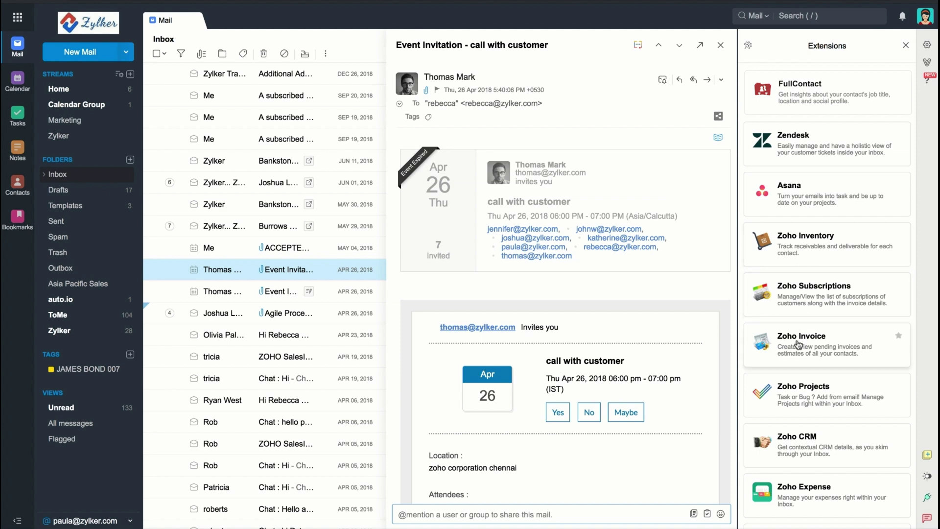
pyautogui.click(798, 344)
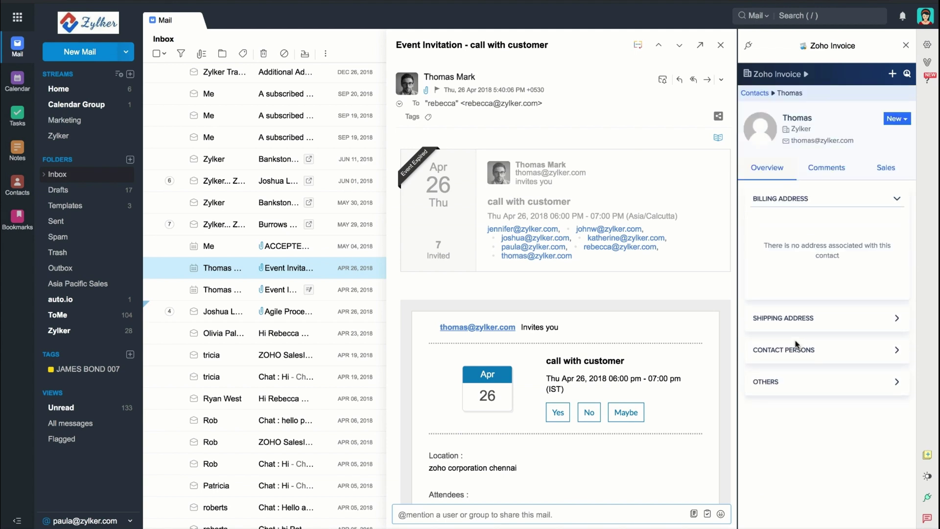
pyautogui.click(245, 334)
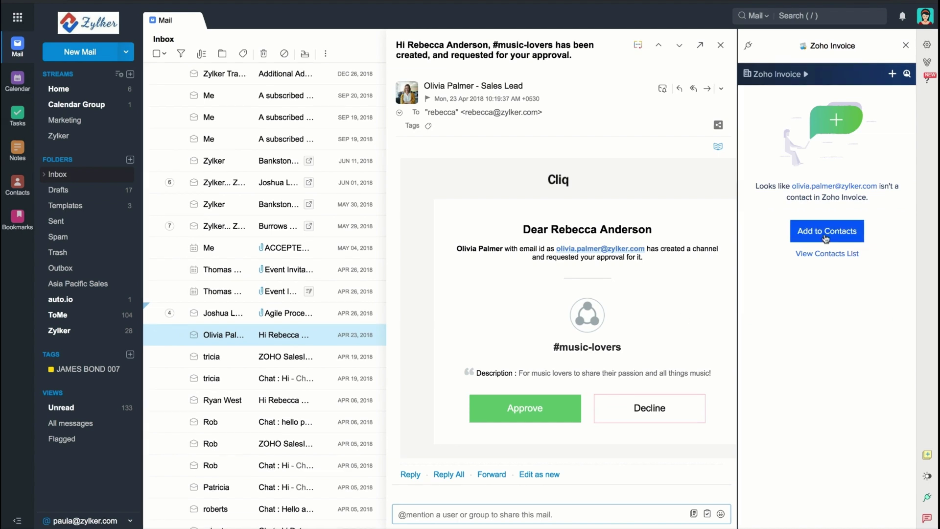
pyautogui.click(748, 49)
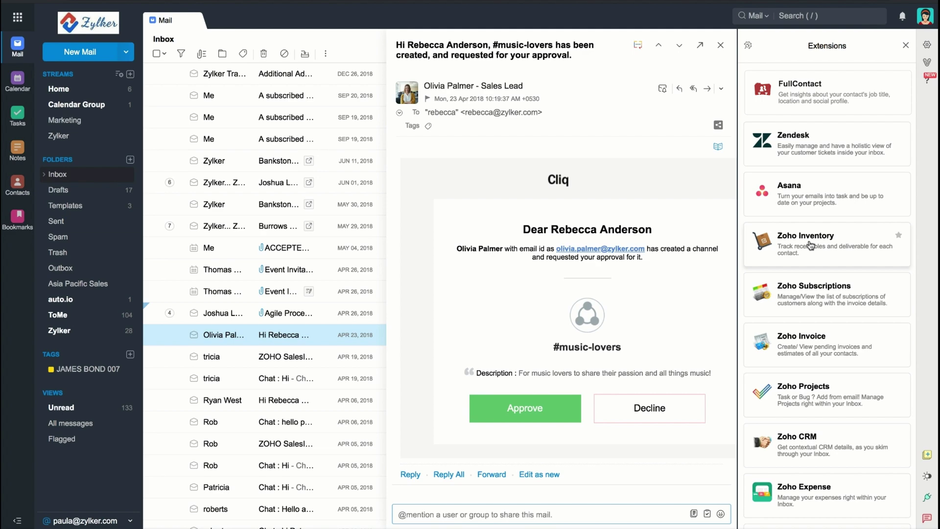
# Find and open the Zoho Vault extension in the extensions list.
pyautogui.scroll(-5, 811, 245)
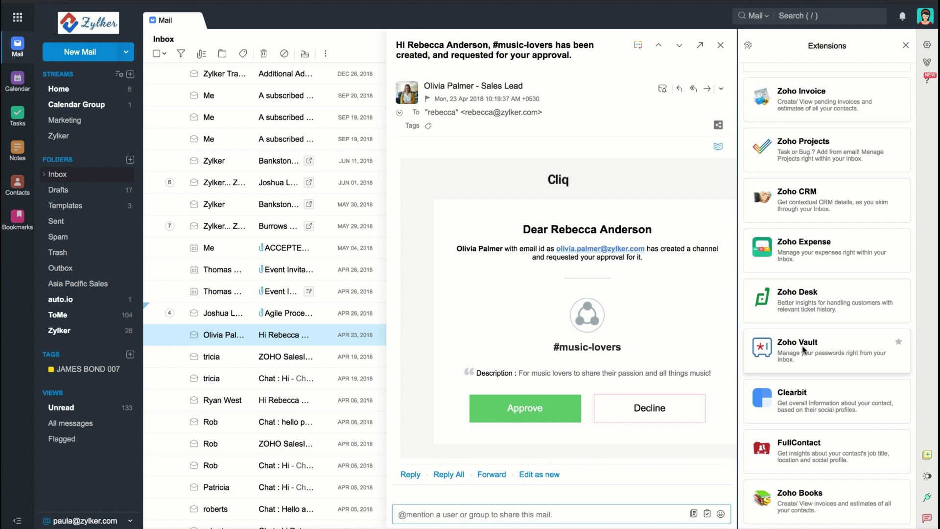
pyautogui.click(803, 349)
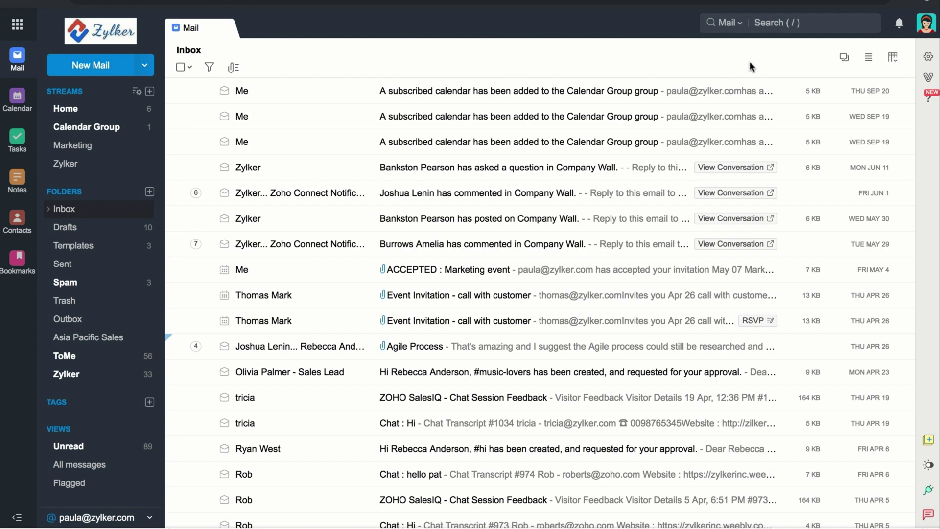
# Turn on the Zoho Desk integration under Settings > Integrations, choosing portal zylkersupport96.
pyautogui.click(928, 61)
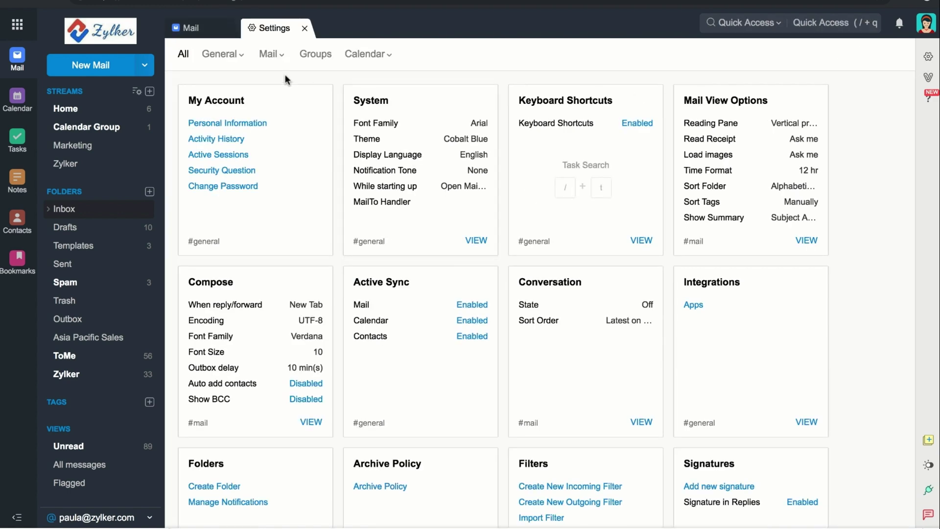
pyautogui.moveTo(236, 60)
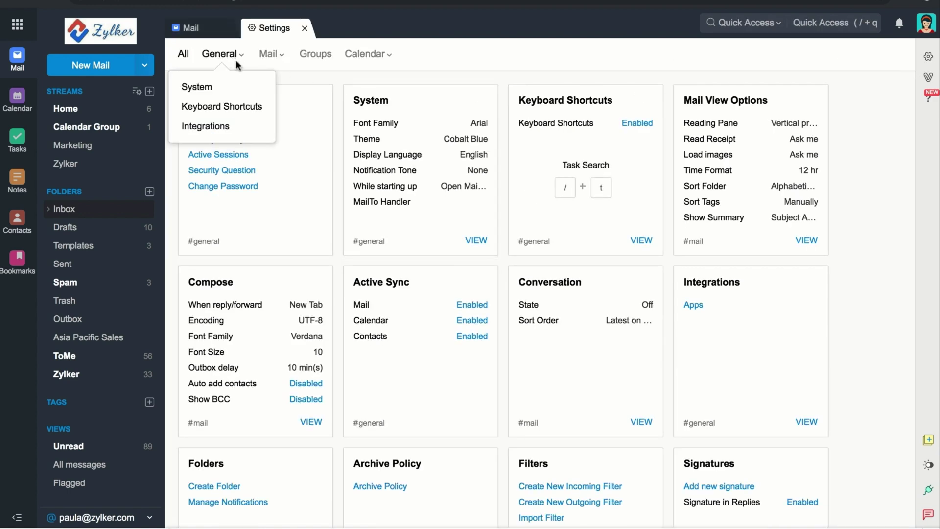
pyautogui.click(206, 127)
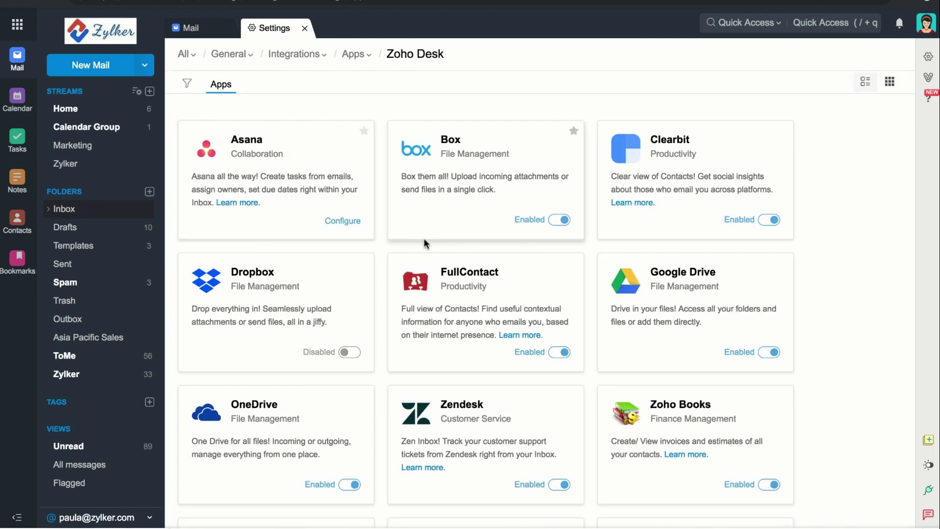
pyautogui.scroll(-4, 583, 336)
pyautogui.click(711, 345)
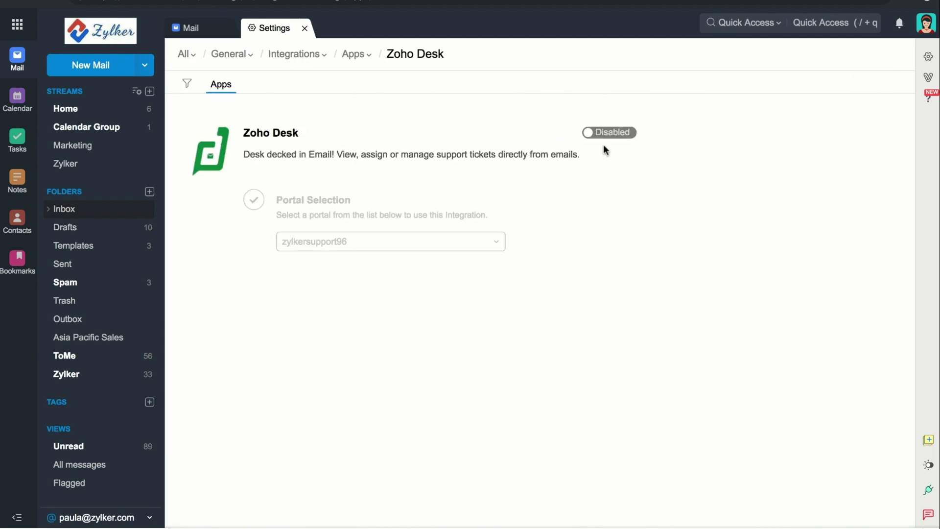
pyautogui.click(607, 133)
pyautogui.click(433, 242)
pyautogui.click(324, 283)
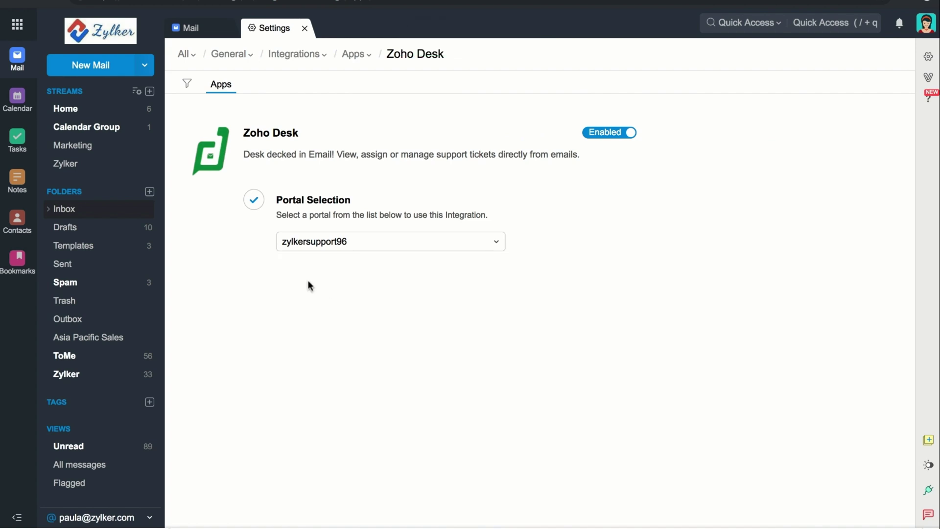
pyautogui.click(928, 490)
# In Zoho Desk, list My Open Tickets with the filter applied, then go back to the menu.
pyautogui.click(814, 193)
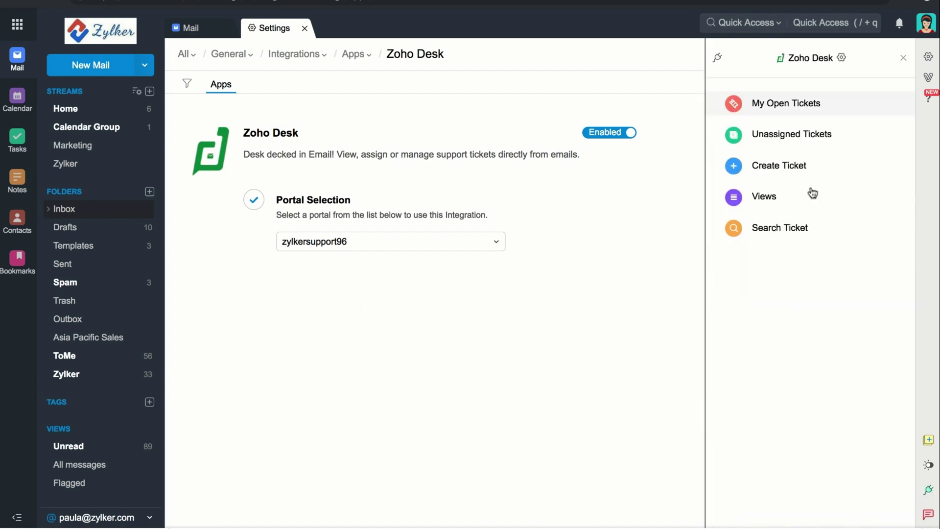
pyautogui.click(767, 108)
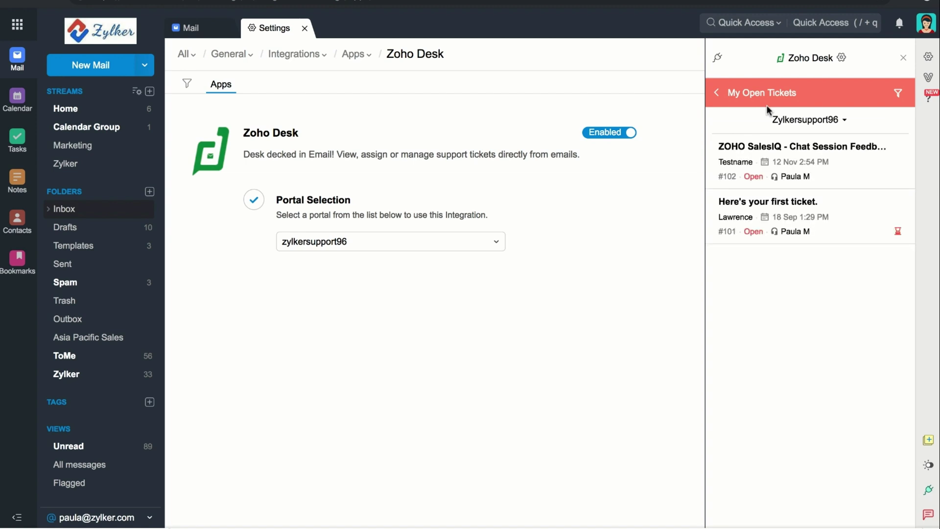
pyautogui.click(897, 96)
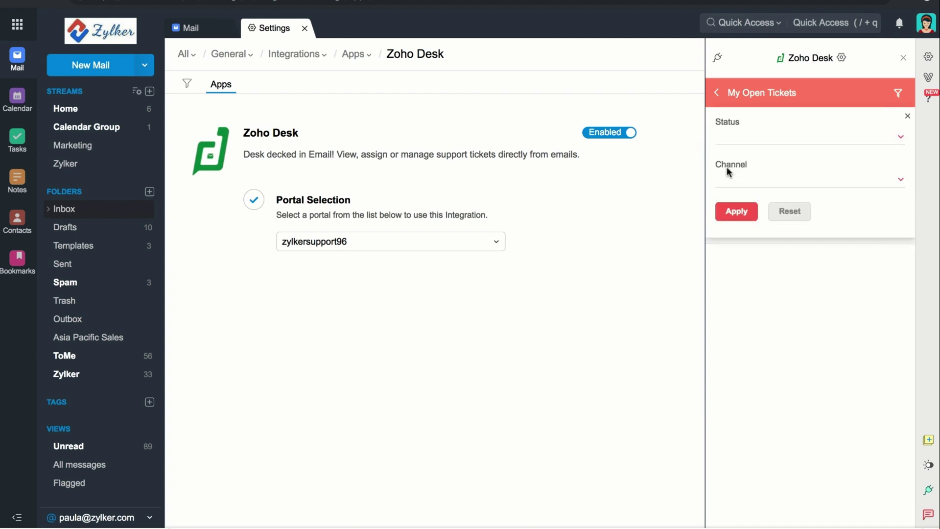
pyautogui.click(736, 213)
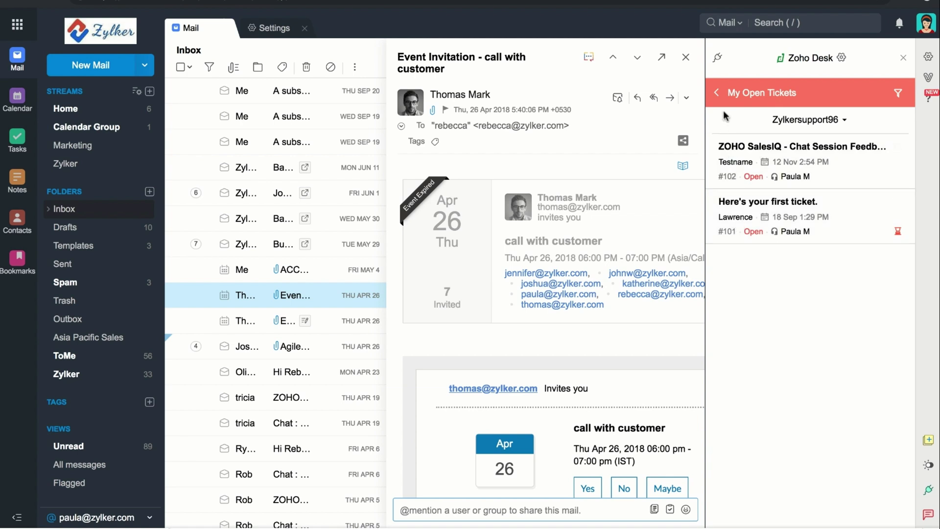
pyautogui.click(718, 95)
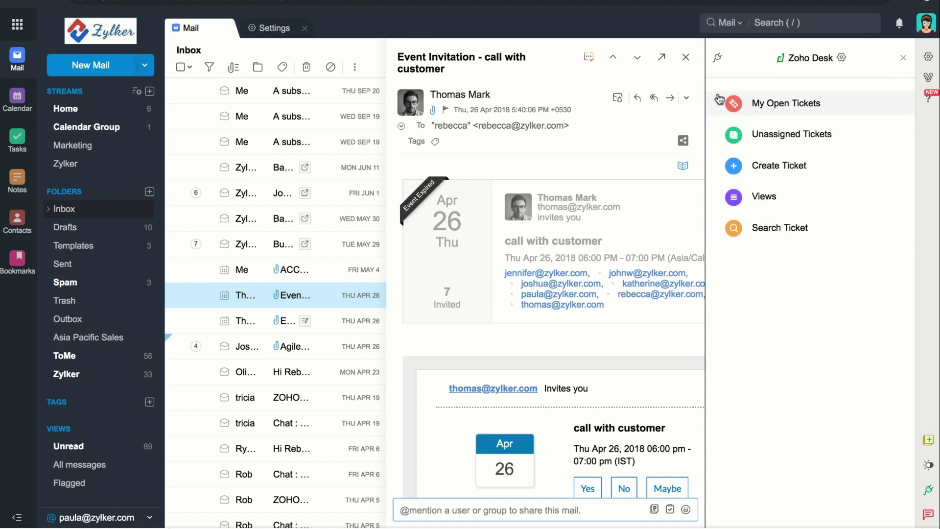
# Open unassigned ticket #103 and assign it to yourself.
pyautogui.click(787, 142)
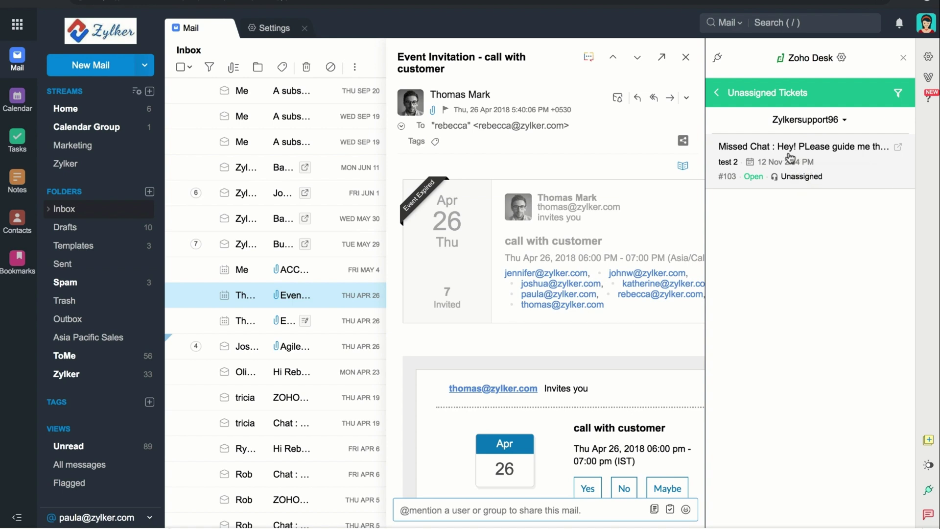
pyautogui.click(897, 96)
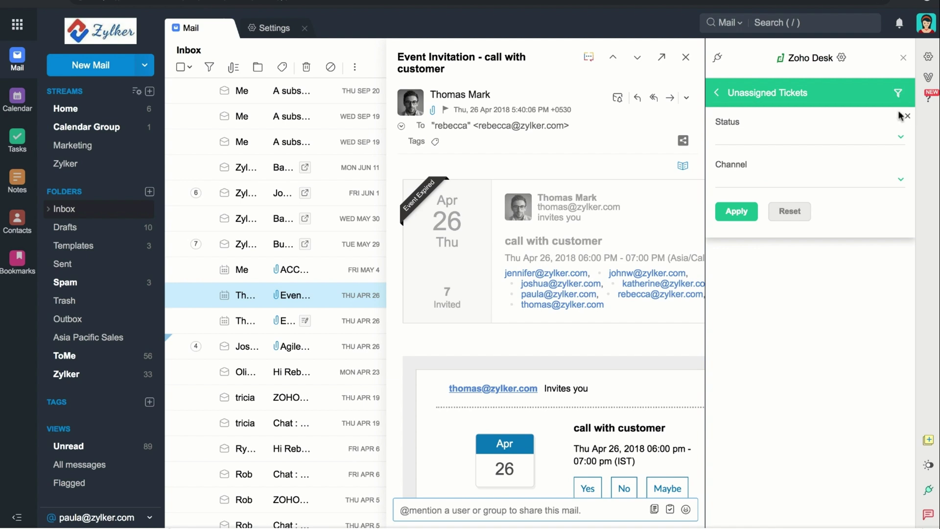
pyautogui.click(903, 116)
pyautogui.click(797, 164)
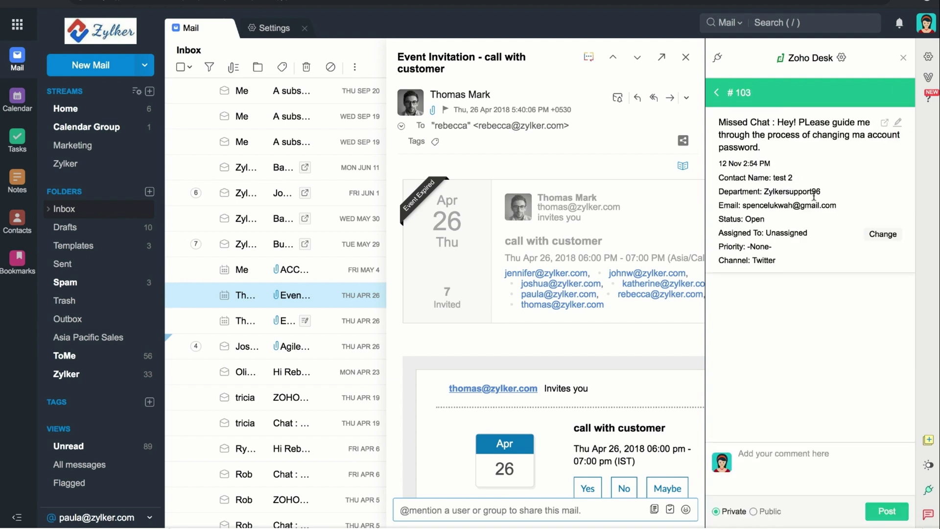
pyautogui.click(882, 237)
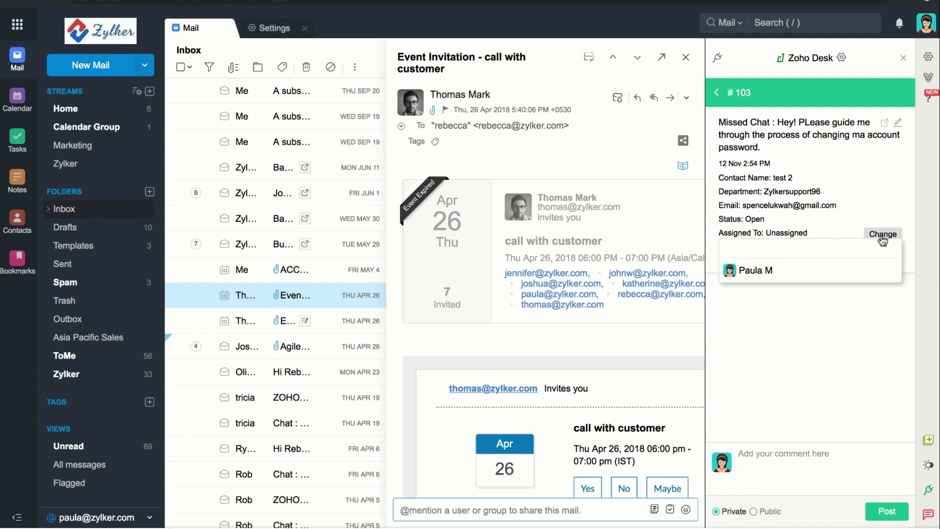
pyautogui.click(765, 270)
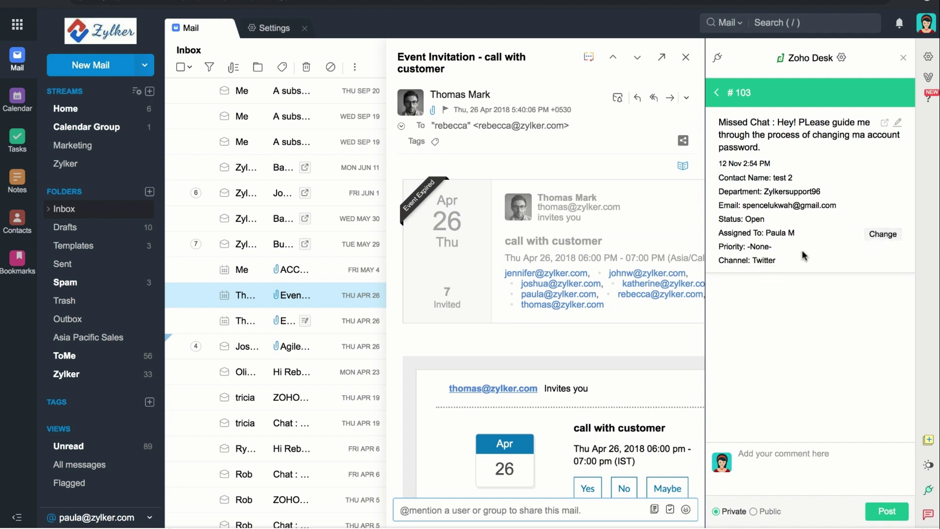
# Change ticket #103's channel from Twitter to Email and save.
pyautogui.click(898, 126)
pyautogui.click(749, 437)
pyautogui.click(749, 397)
pyautogui.click(738, 512)
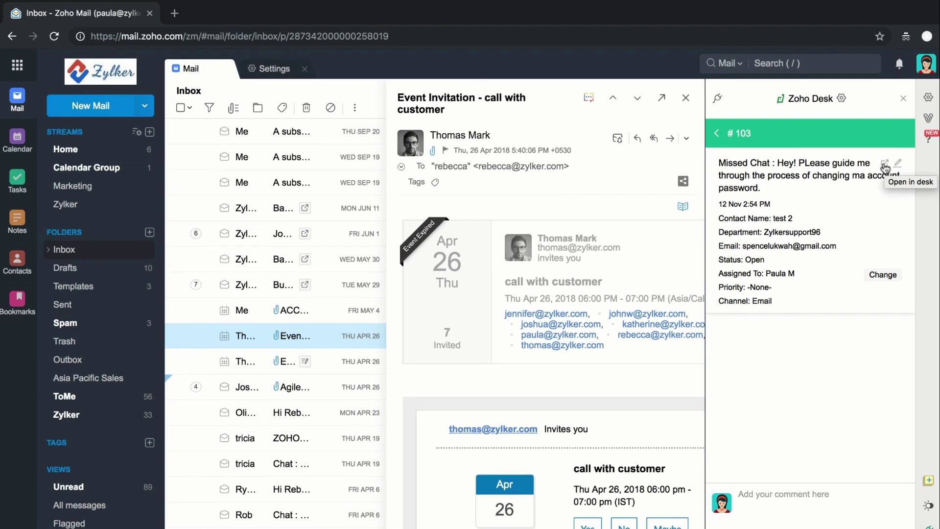
# View ticket #103 in Zoho Desk, then reopen the call-with-customer invitation in the inbox.
pyautogui.click(884, 164)
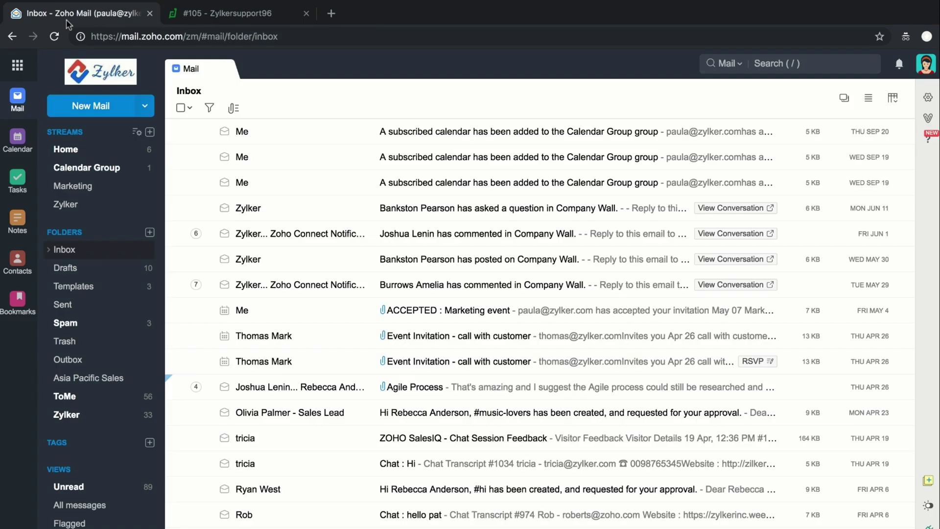
pyautogui.click(61, 19)
pyautogui.click(245, 337)
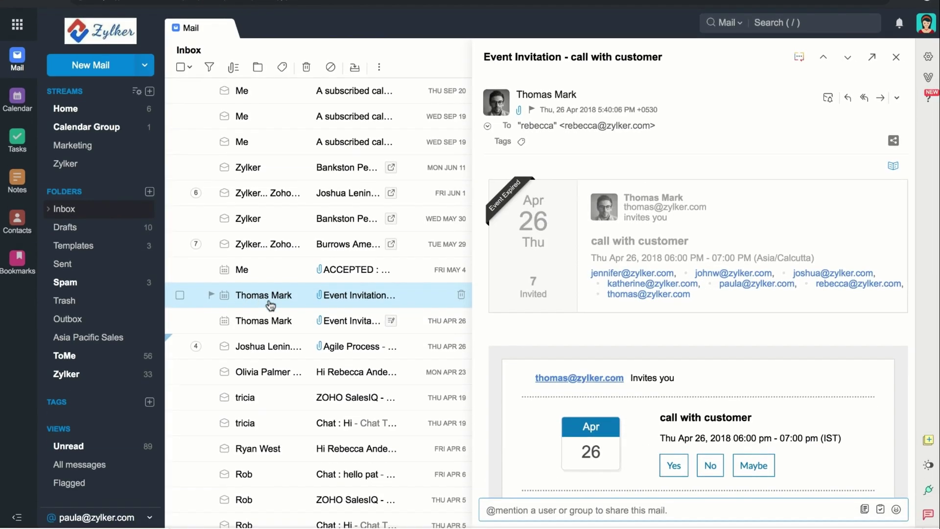
# Create a Desk ticket from the Event Invitation email, entering the sender's name as contact.
pyautogui.click(929, 494)
pyautogui.click(786, 171)
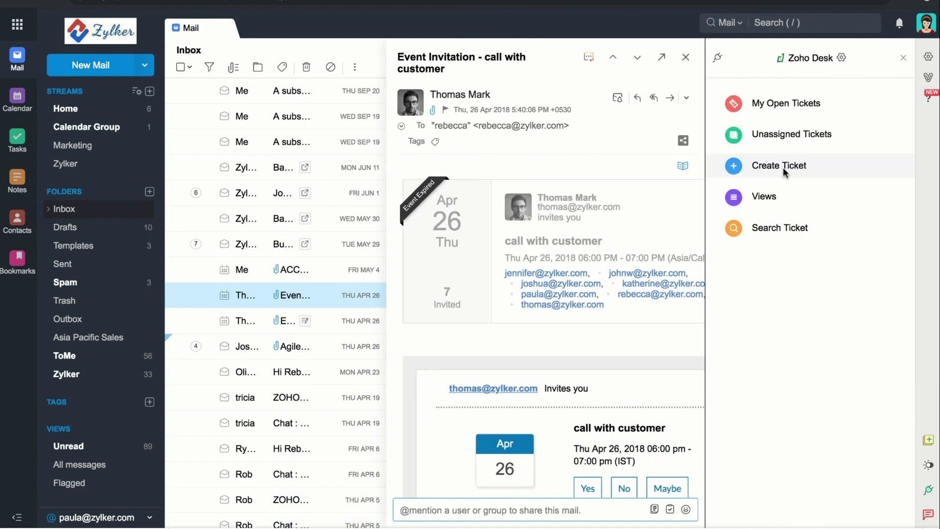
pyautogui.click(785, 172)
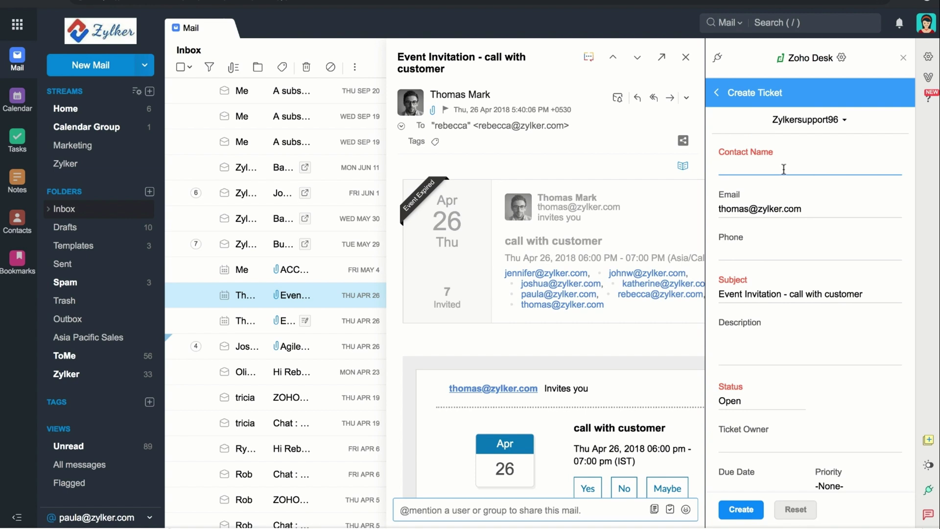
pyautogui.write('Thomas')
pyautogui.click(740, 510)
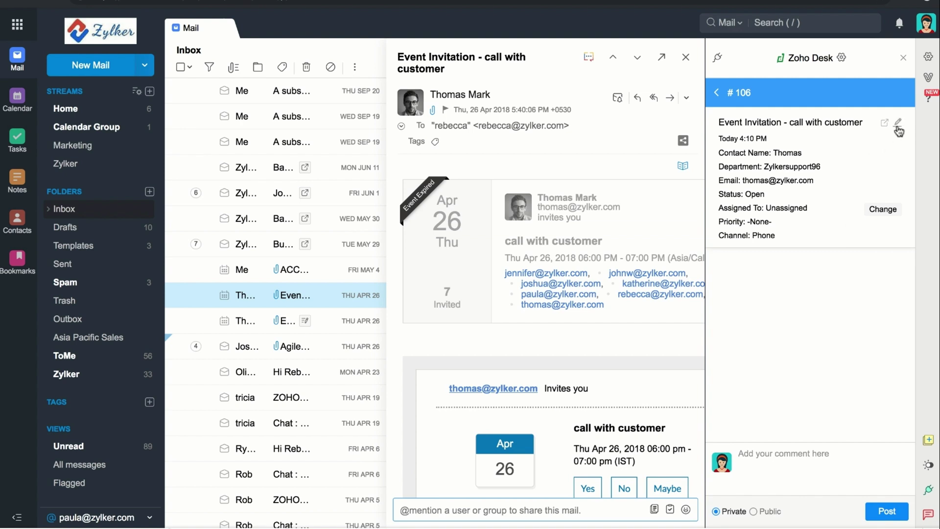
# Filter the Desk ticket views to the support agent, Open status and Email channel.
pyautogui.click(717, 93)
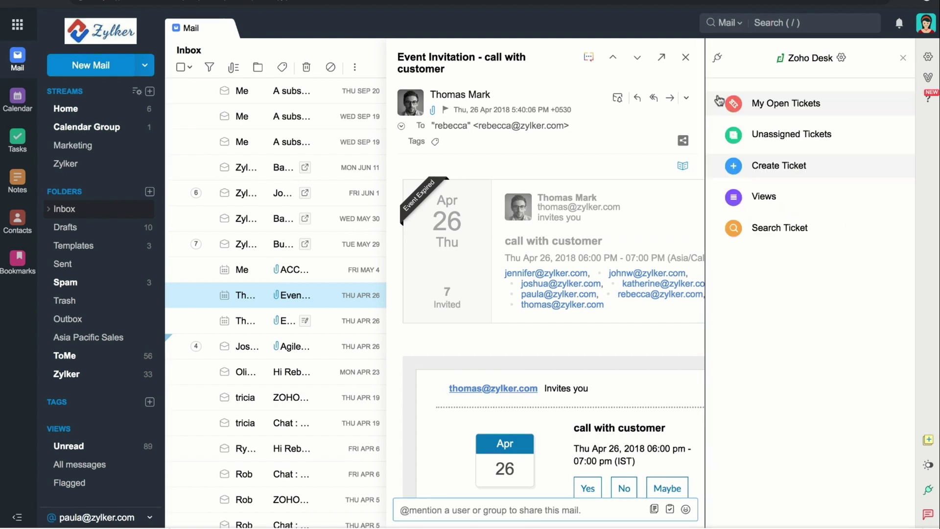
pyautogui.click(765, 197)
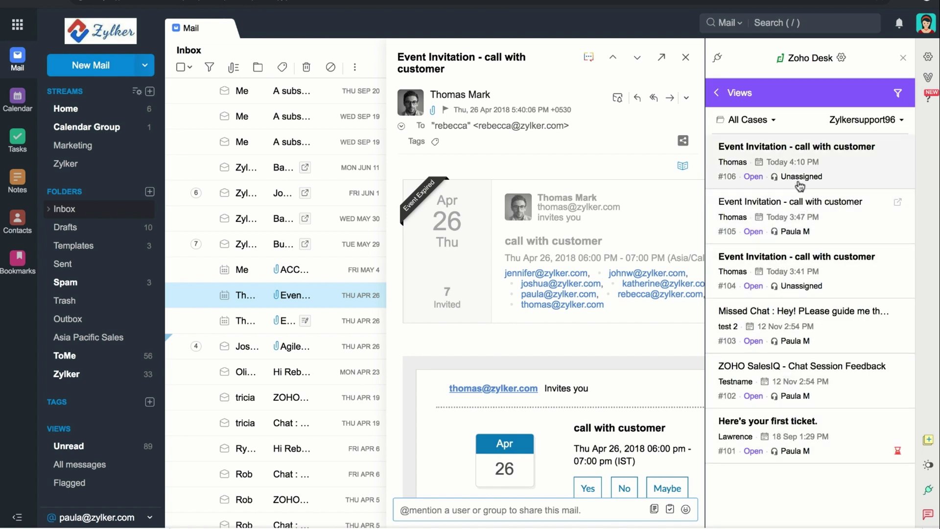
pyautogui.click(898, 94)
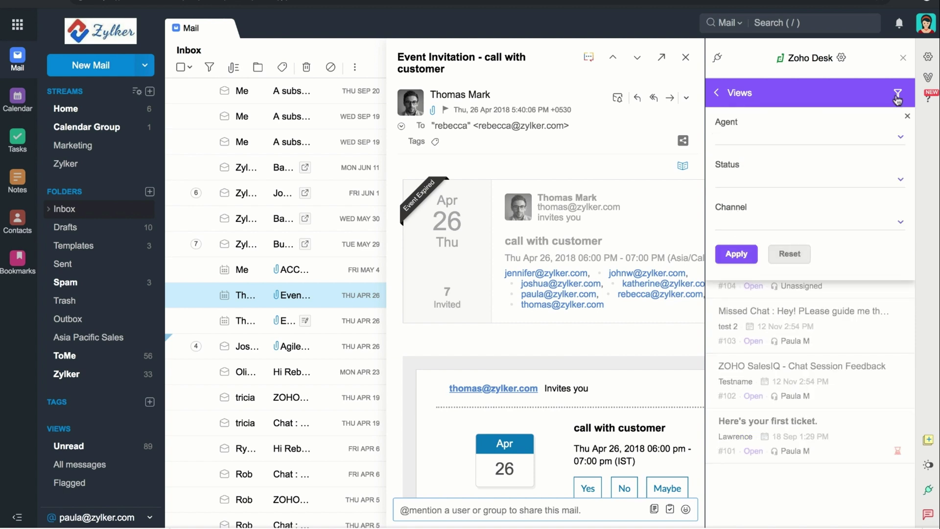
pyautogui.click(814, 136)
pyautogui.click(759, 179)
pyautogui.click(740, 181)
pyautogui.click(740, 208)
pyautogui.click(741, 222)
pyautogui.click(733, 314)
pyautogui.click(734, 254)
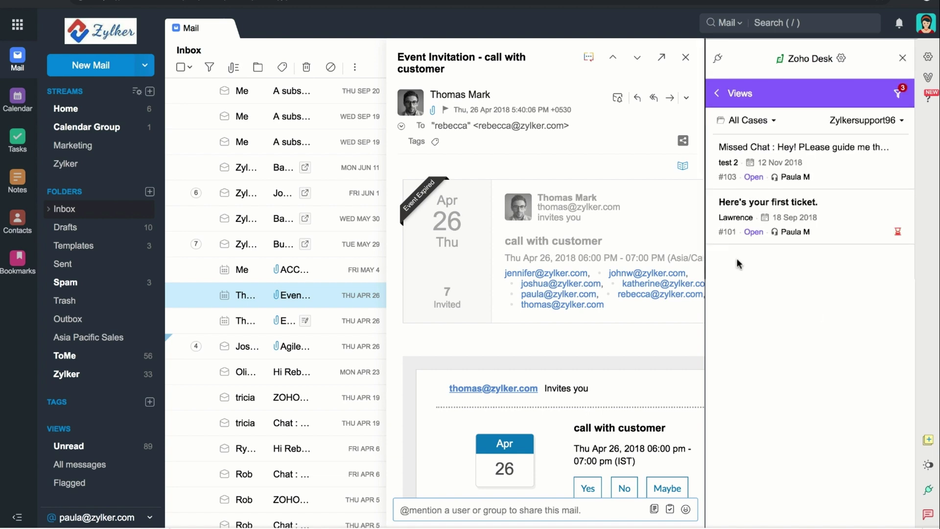
# Switch the ticket list to the Overdue Cases view.
pyautogui.click(745, 121)
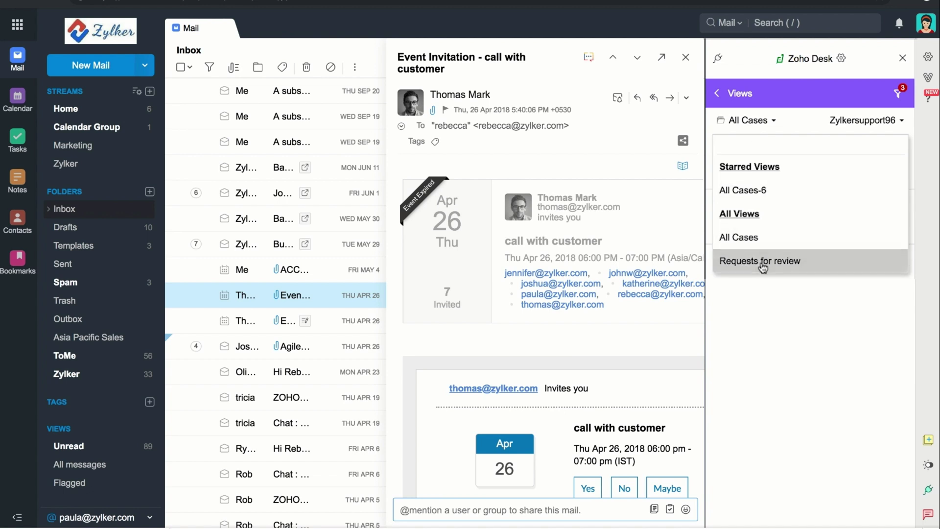
pyautogui.scroll(-2, 761, 268)
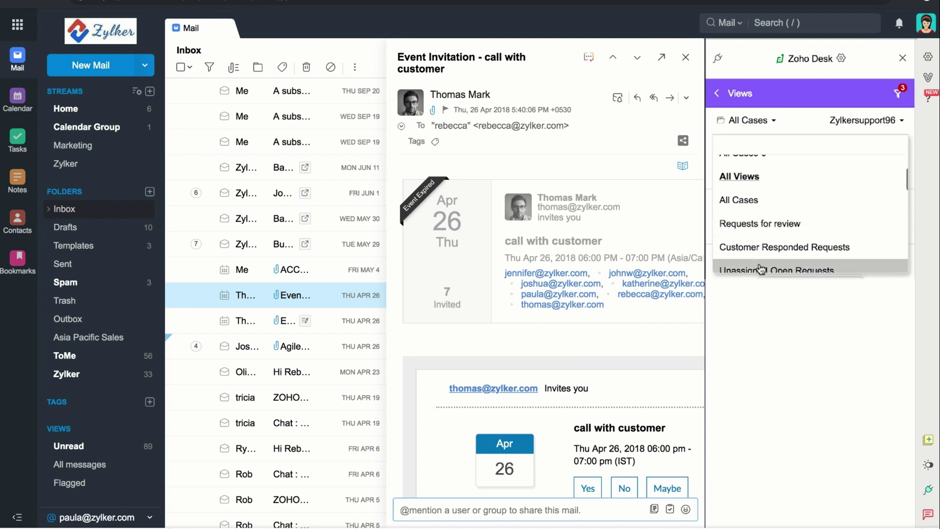
pyautogui.scroll(-3, 760, 268)
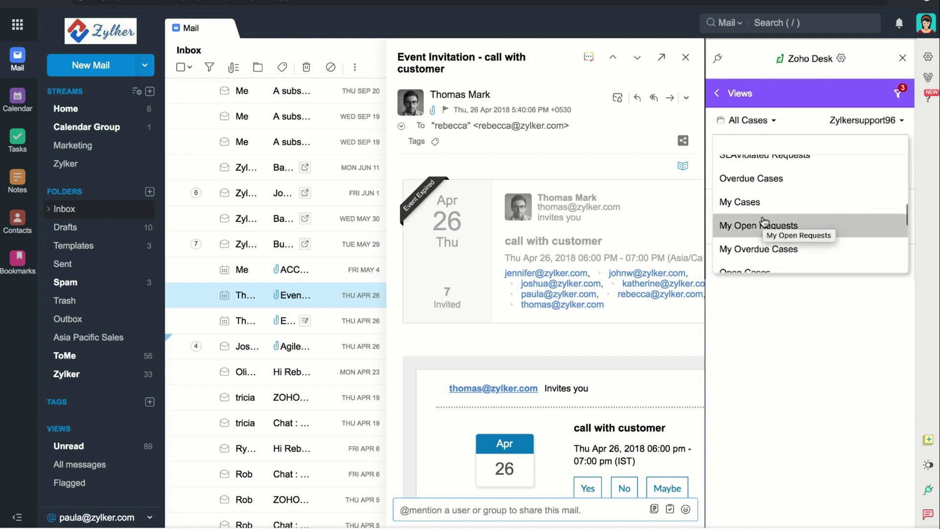
pyautogui.scroll(-3, 752, 179)
pyautogui.scroll(-2, 754, 193)
pyautogui.scroll(4, 754, 193)
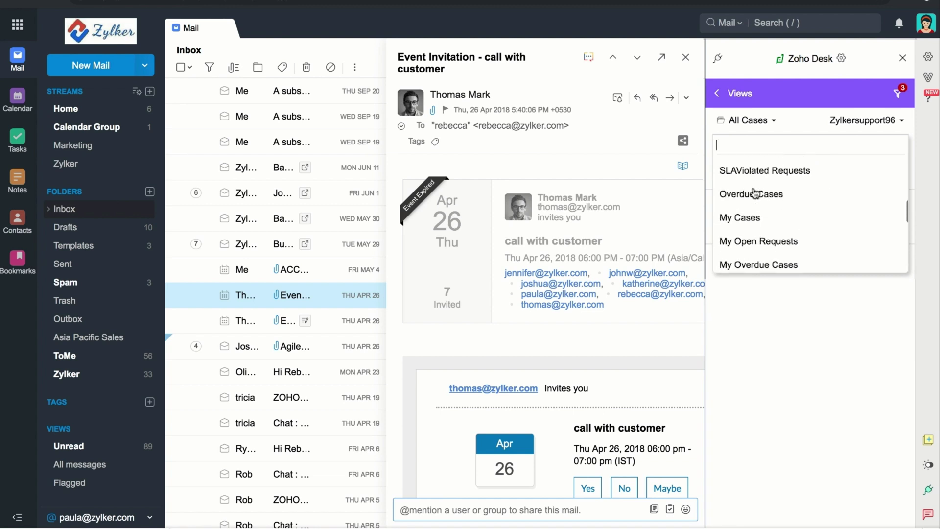
pyautogui.click(752, 192)
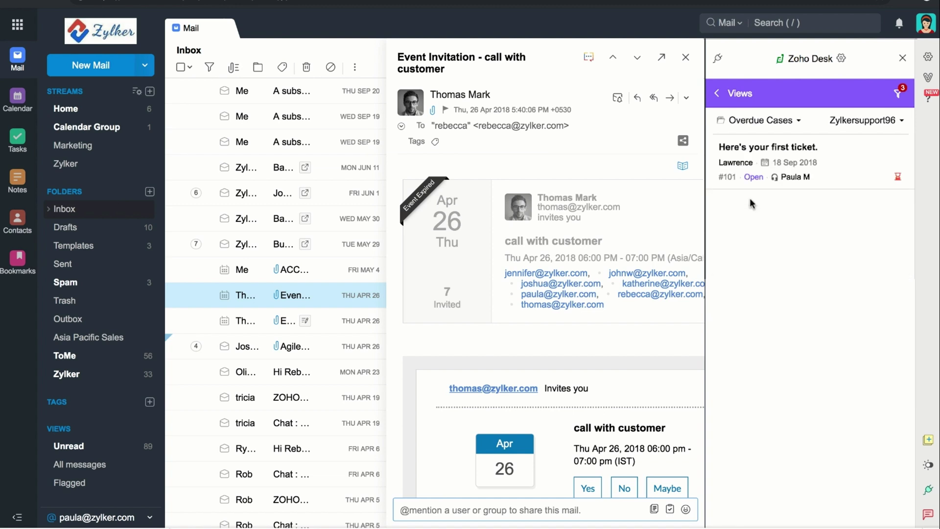
# Search the Desk tickets by the suggested agent's email address.
pyautogui.click(717, 96)
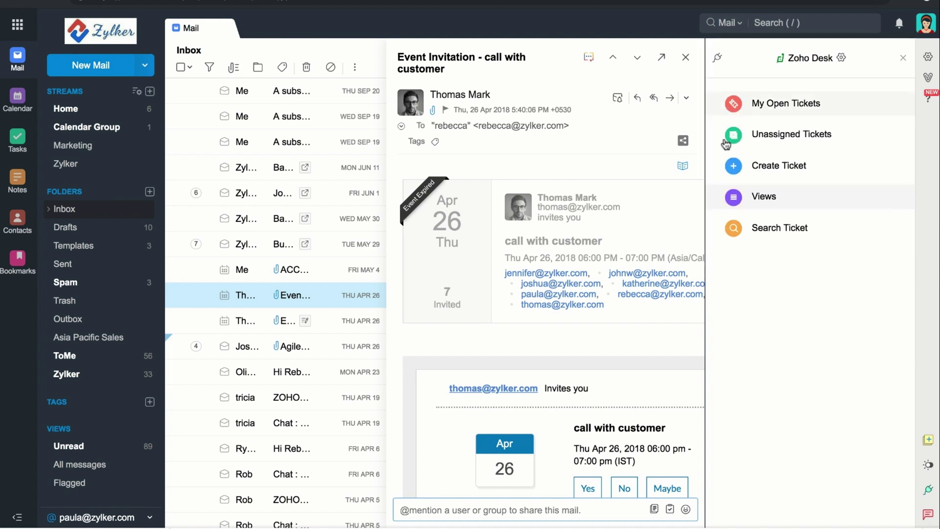
pyautogui.click(786, 235)
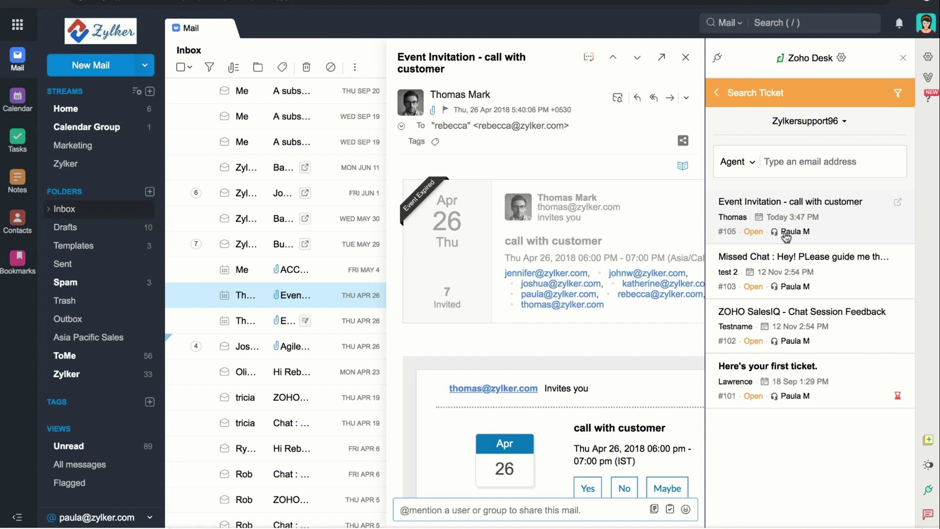
pyautogui.click(797, 122)
pyautogui.click(784, 166)
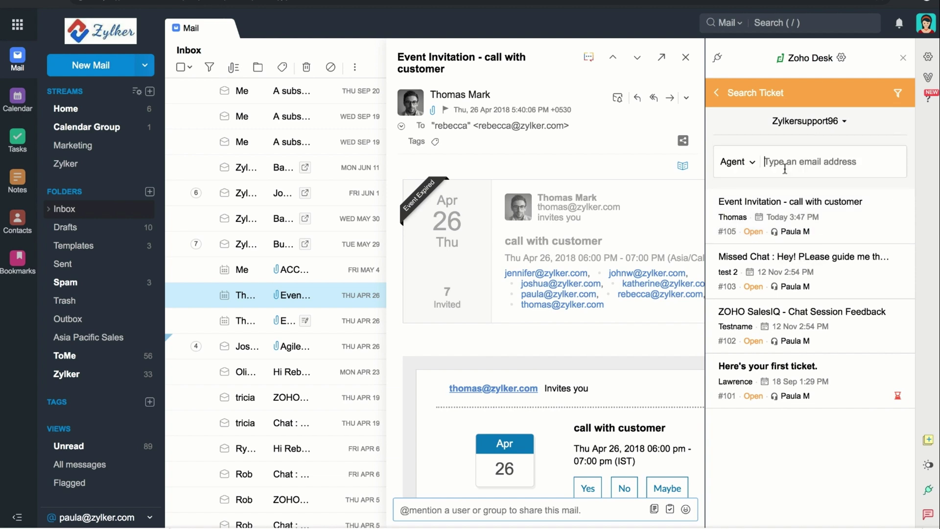
pyautogui.write('pa')
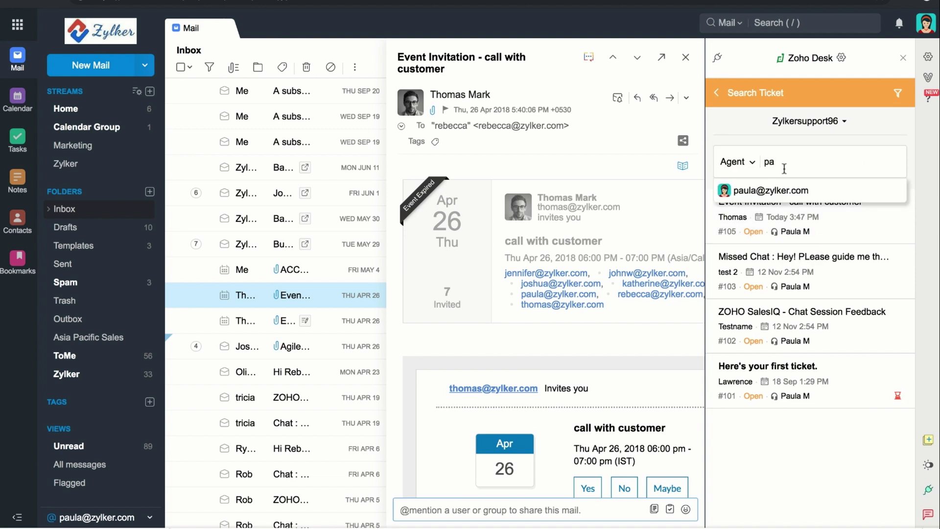
pyautogui.click(803, 190)
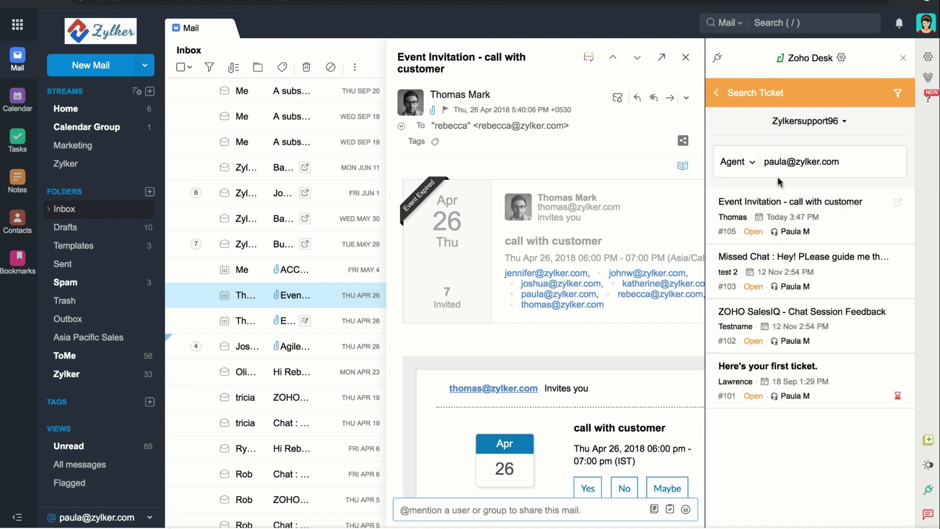
pyautogui.click(752, 167)
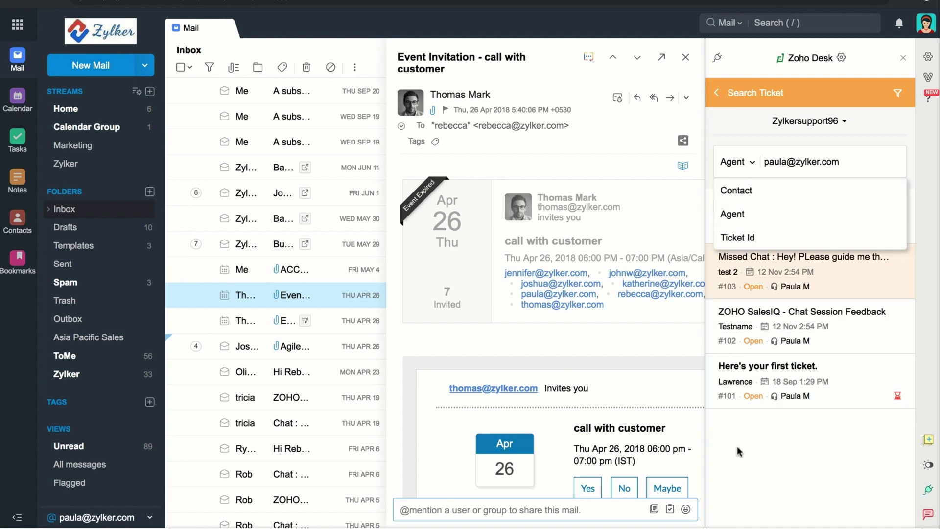
# Open ticket #102 'ZOHO SalesIQ - Chat Session Feedback' and paste in the update comment.
pyautogui.click(763, 335)
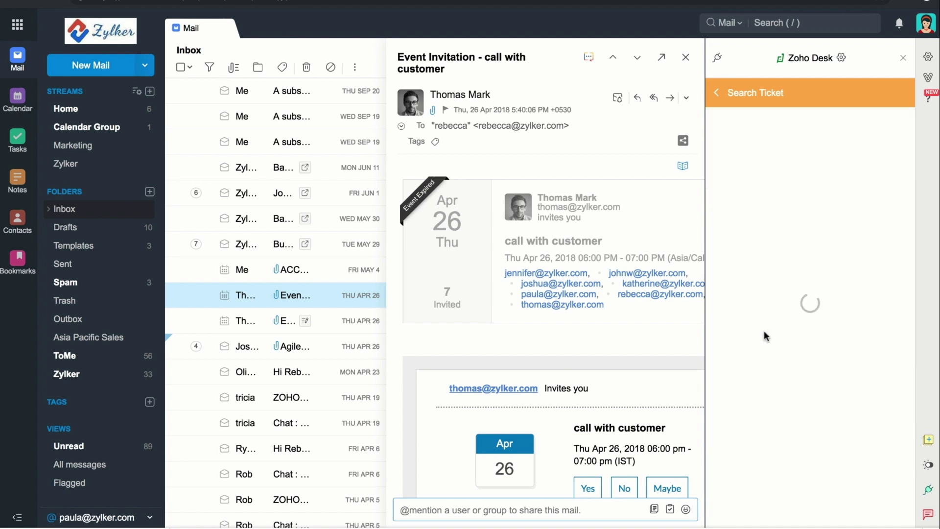
pyautogui.click(742, 455)
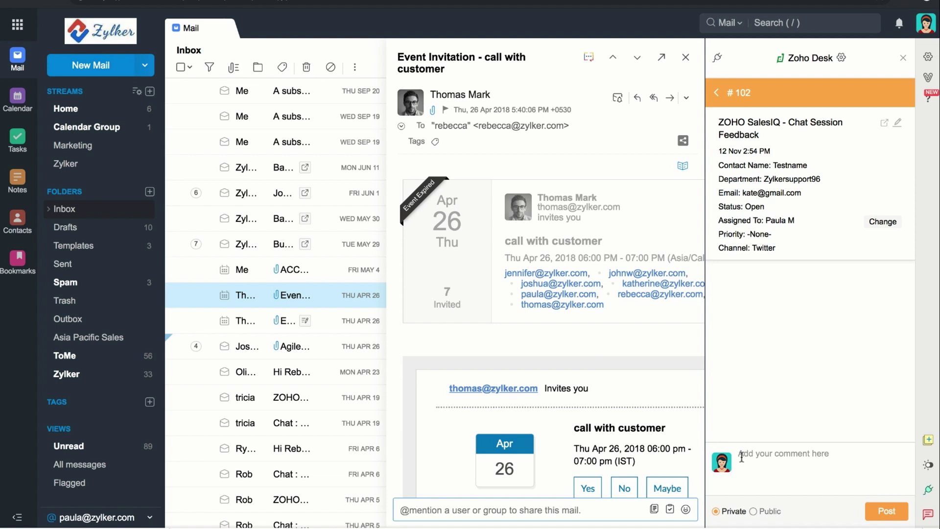
pyautogui.write('Update: Working on it with John.')
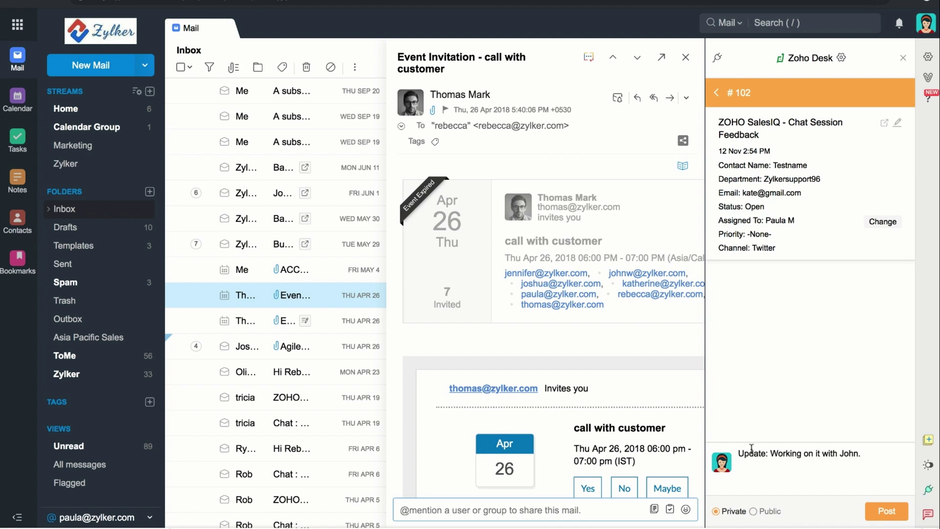
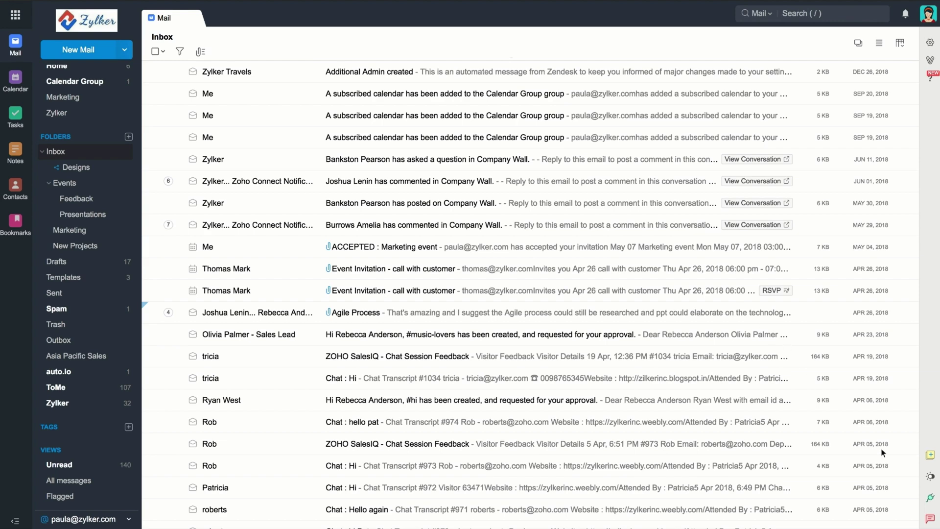
# Open the Zoho Projects card from the Extensions list beside the inbox.
pyautogui.click(930, 497)
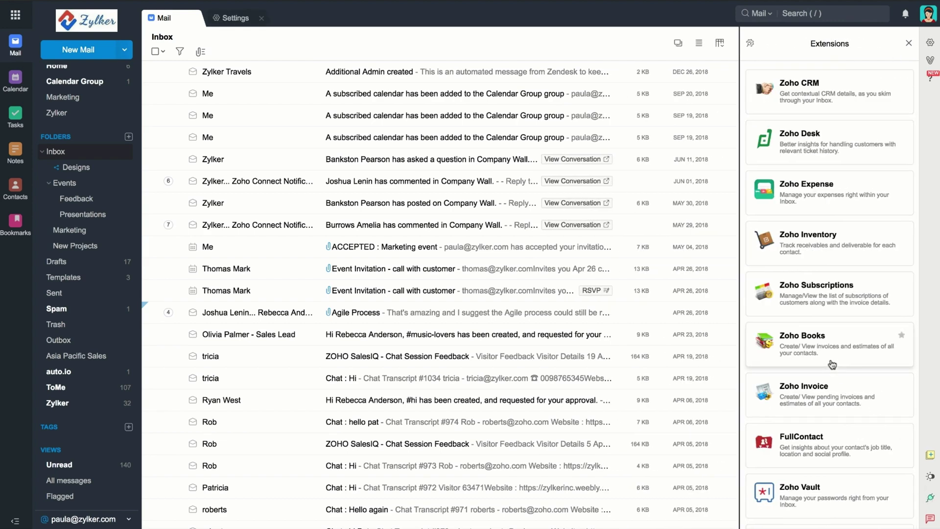
pyautogui.scroll(-5, 810, 361)
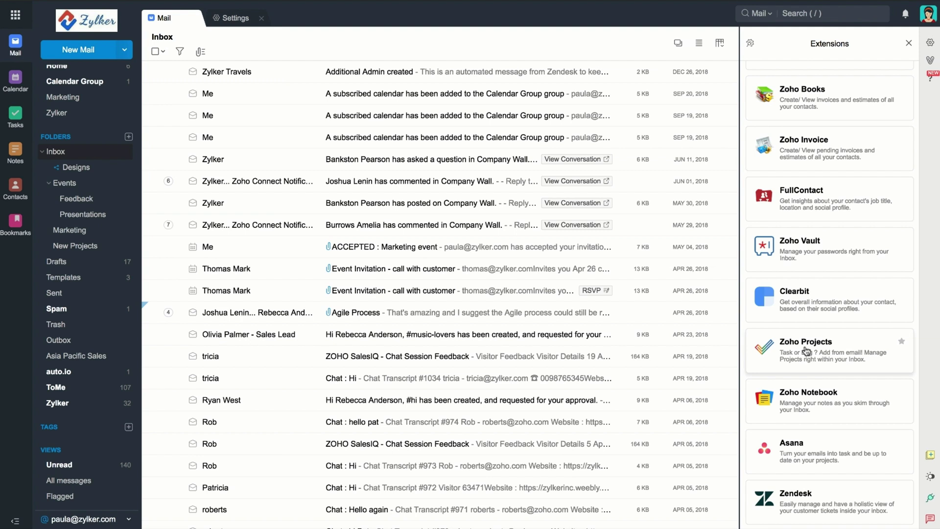
pyautogui.click(806, 351)
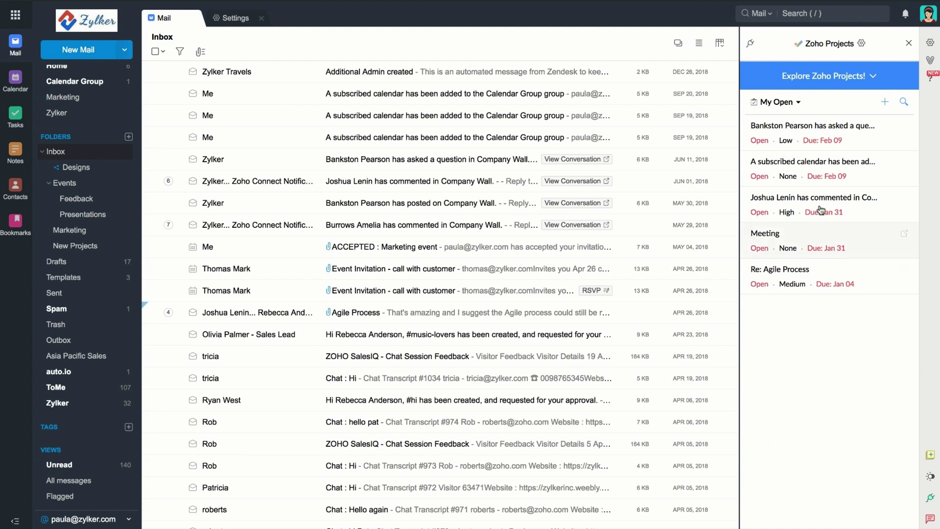
# Select the Explore Zoho Projects! project and switch the task view from My Open to All Tasks.
pyautogui.click(824, 81)
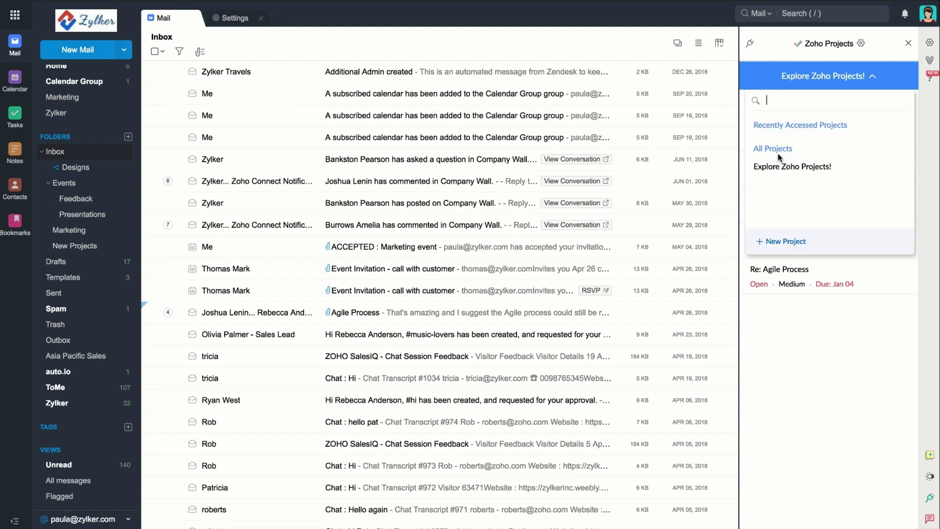
pyautogui.click(783, 171)
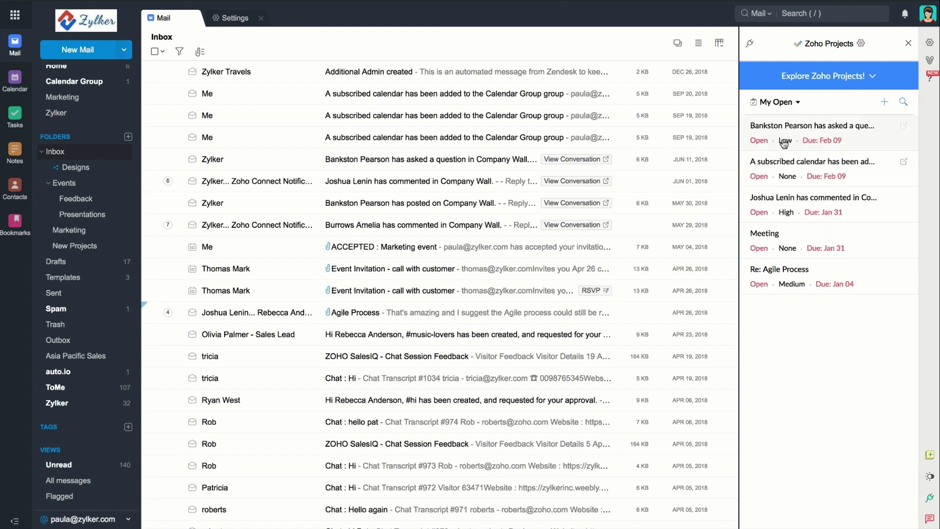
pyautogui.click(780, 102)
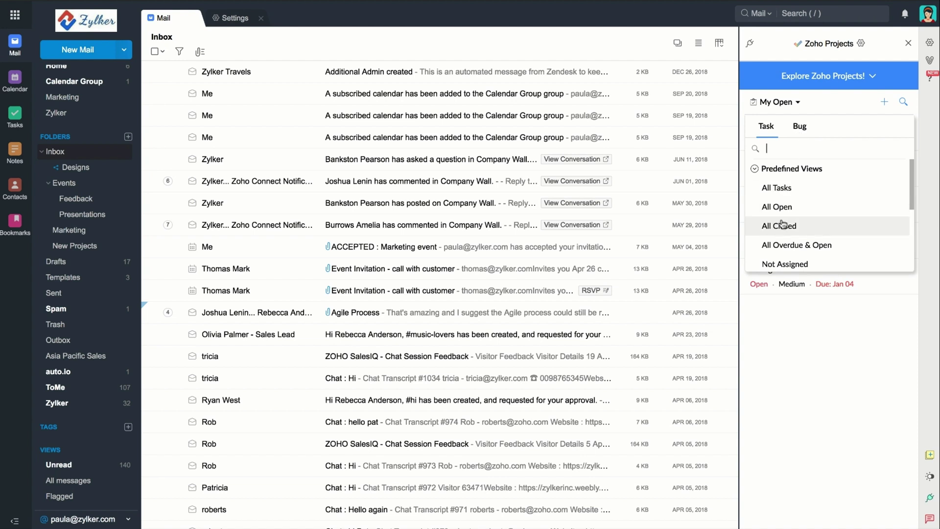
pyautogui.scroll(-3, 782, 231)
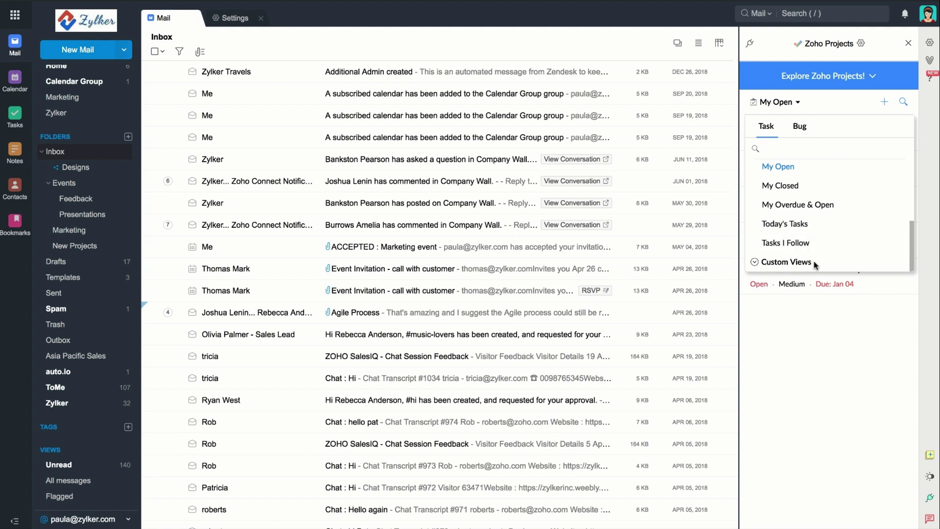
pyautogui.click(801, 133)
pyautogui.scroll(-3, 797, 183)
pyautogui.scroll(3, 797, 183)
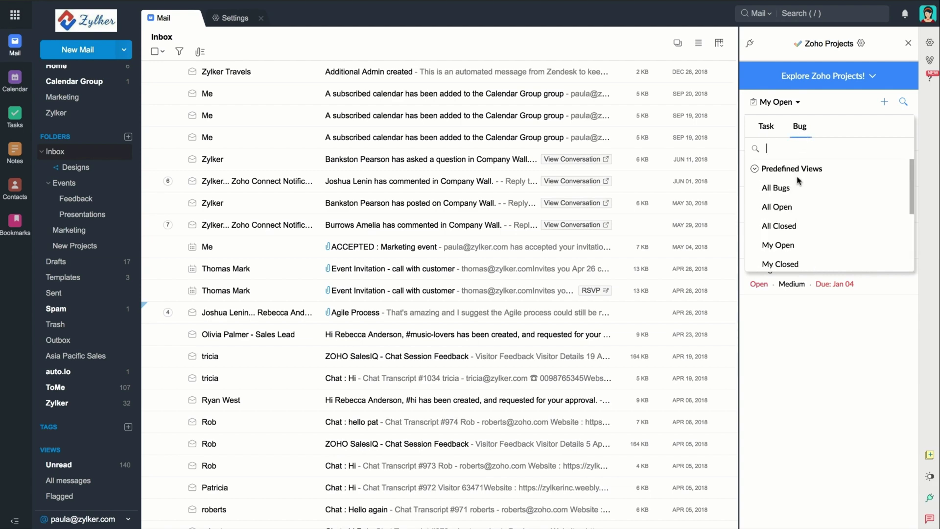
pyautogui.click(773, 192)
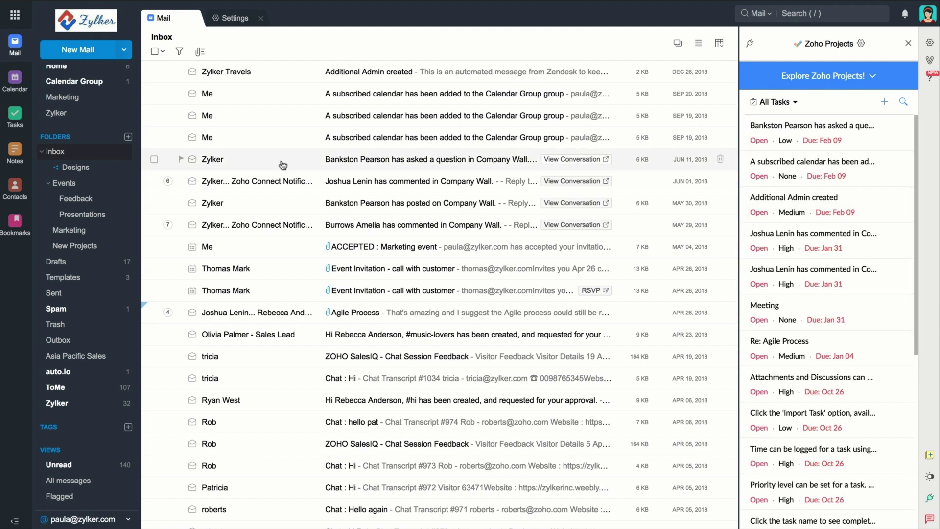
# Turn the Company Wall question email into a task in list A quick way to get started!, owned by the account user.
pyautogui.click(284, 163)
pyautogui.moveTo(309, 163); pyautogui.dragTo(886, 109)
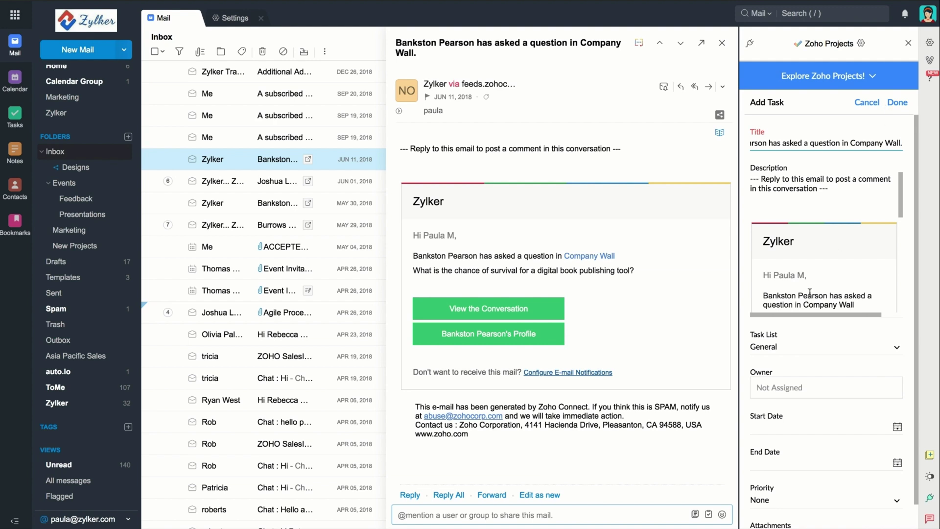
pyautogui.click(789, 346)
pyautogui.click(775, 434)
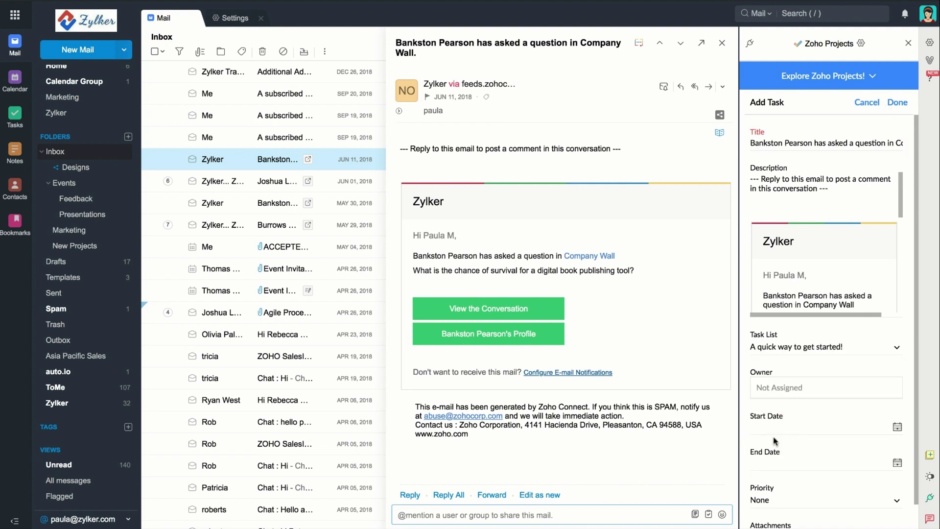
pyautogui.click(760, 387)
pyautogui.click(766, 408)
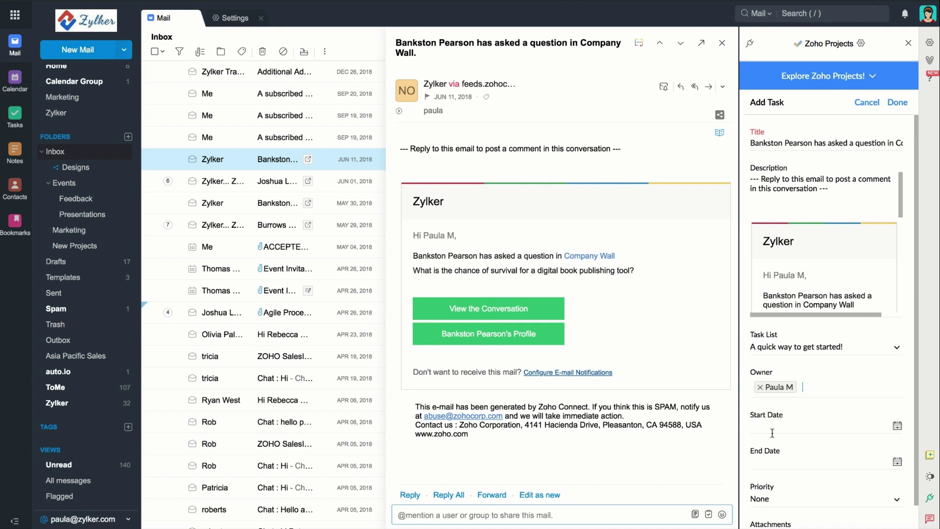
# Set the task dates to 2019-01-23 through 2019-01-31 with High priority, and save it.
pyautogui.click(772, 428)
pyautogui.click(805, 356)
pyautogui.click(763, 464)
pyautogui.click(824, 407)
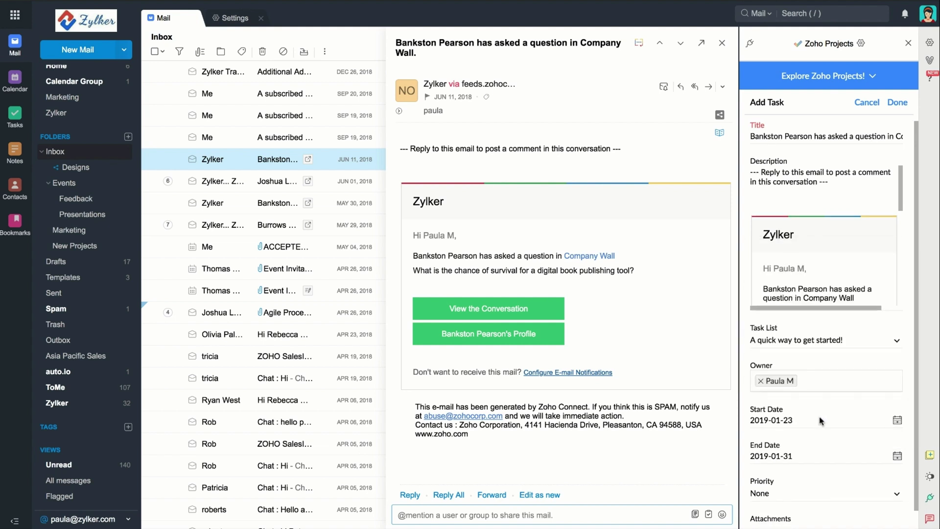
pyautogui.click(793, 475)
pyautogui.click(764, 512)
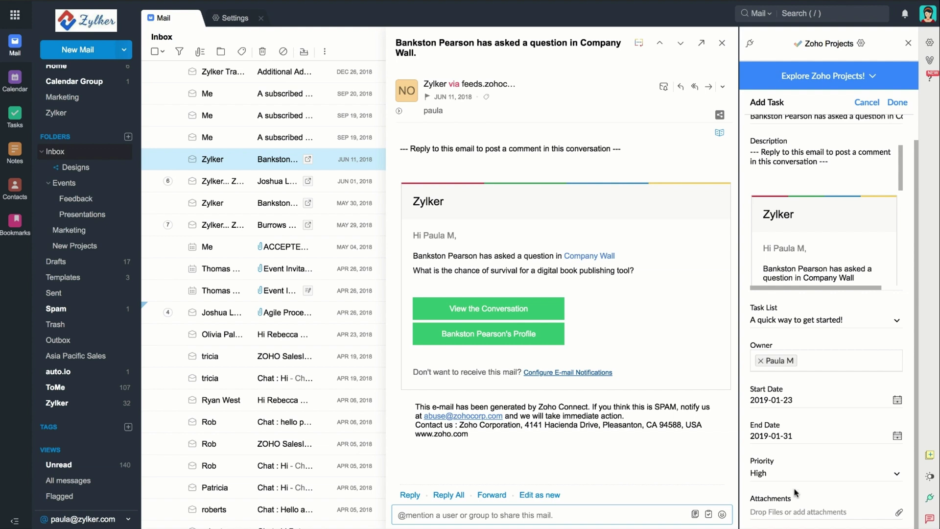
pyautogui.click(898, 102)
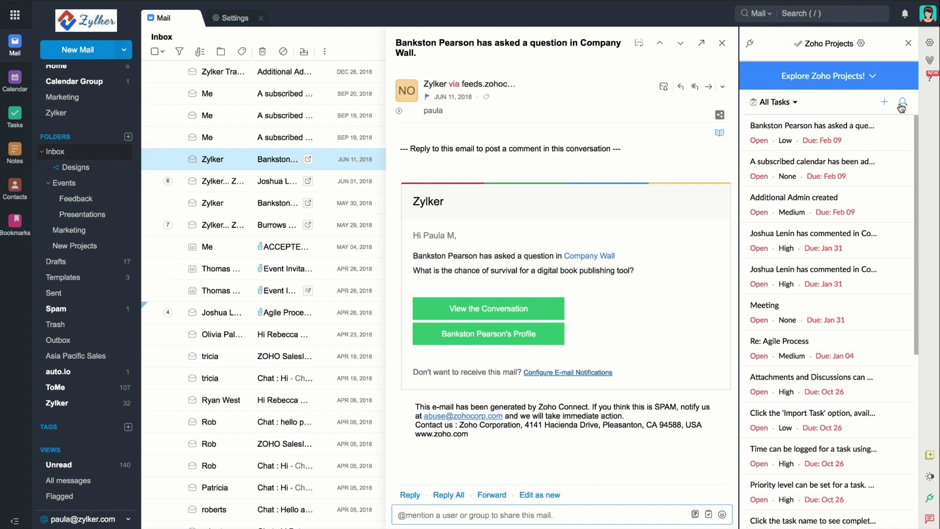
# View the subscribed-calendar task in Zoho Projects, then assign it the suggested owner back in Mail.
pyautogui.click(824, 170)
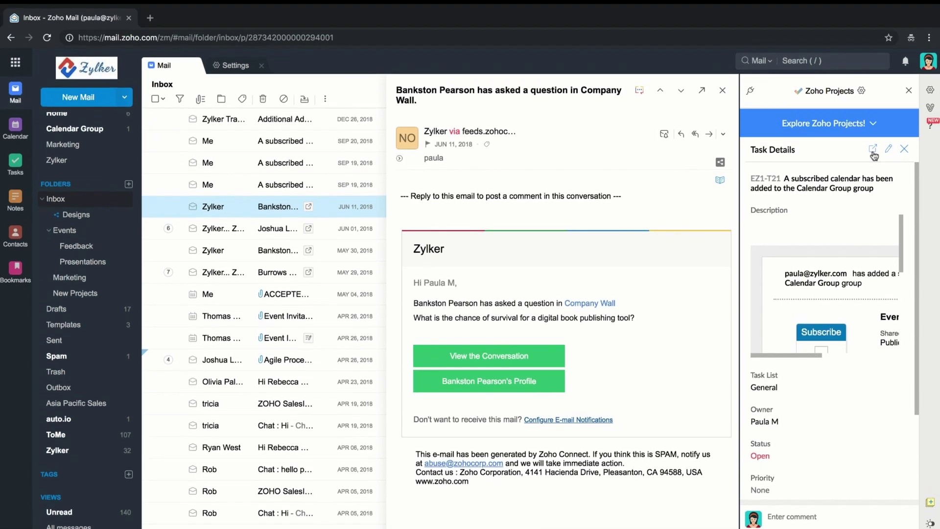
pyautogui.click(873, 149)
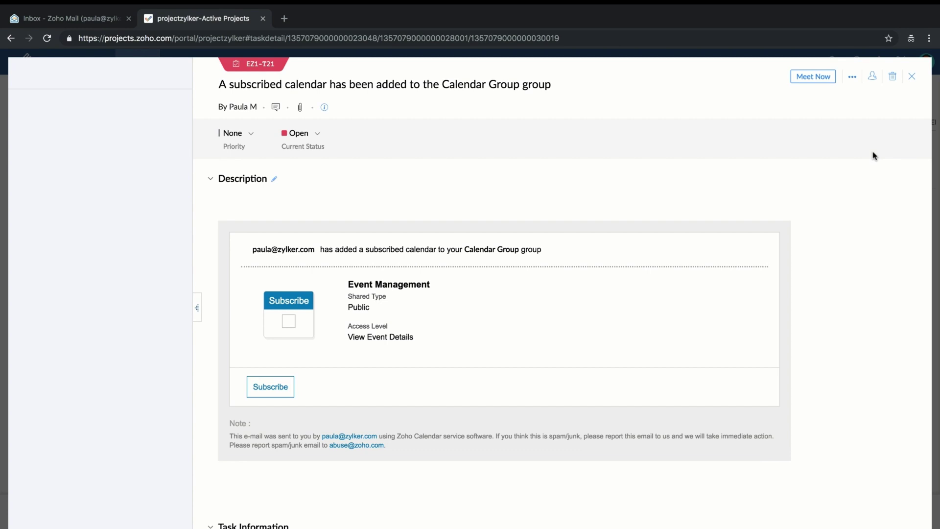
pyautogui.click(110, 22)
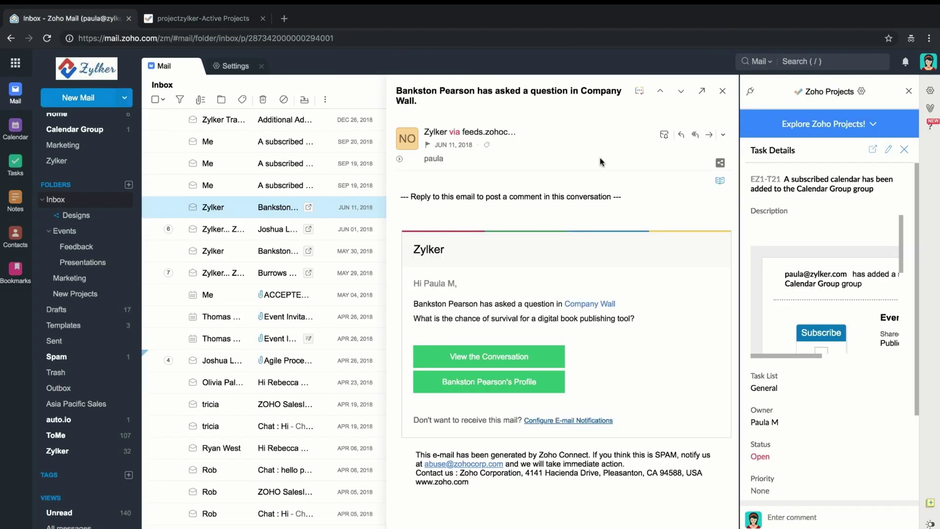
pyautogui.click(888, 156)
pyautogui.click(772, 435)
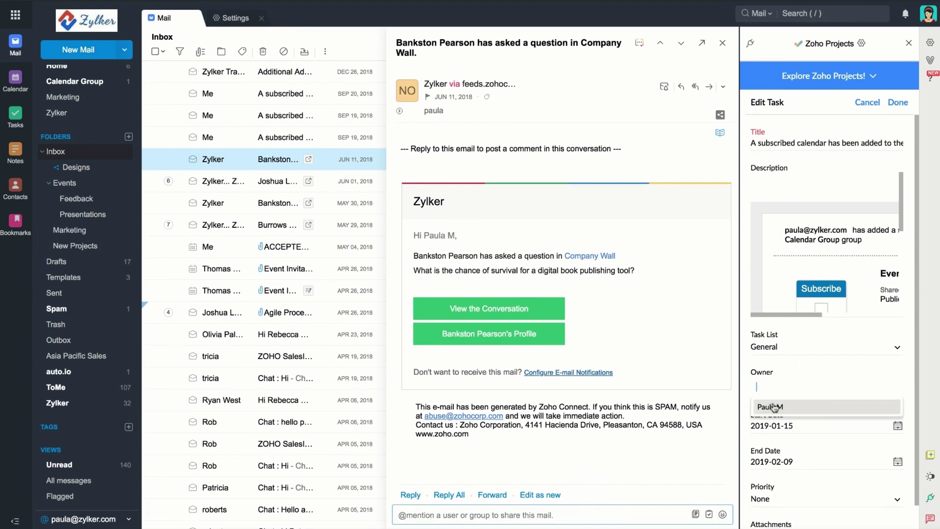
pyautogui.click(773, 406)
pyautogui.click(896, 104)
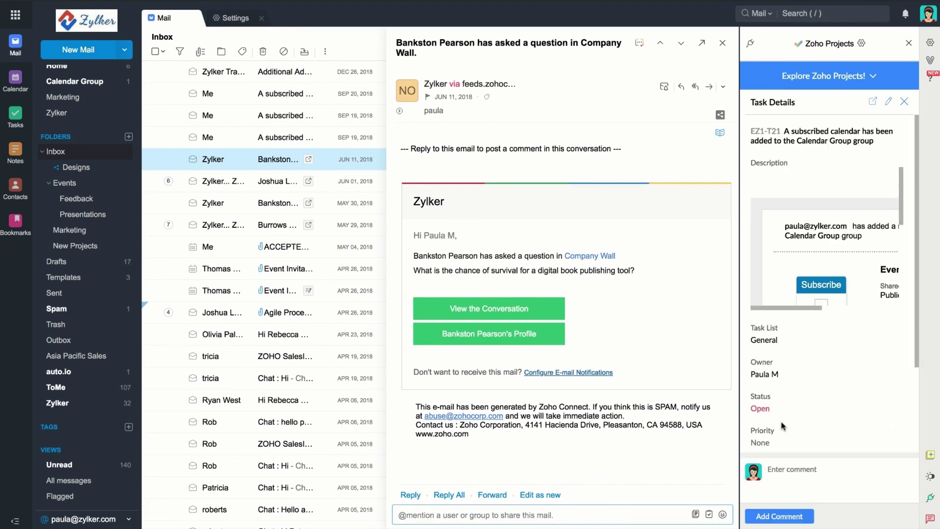
# Post a comment on the task mentioning a colleague who would be interested.
pyautogui.click(775, 462)
pyautogui.click(774, 517)
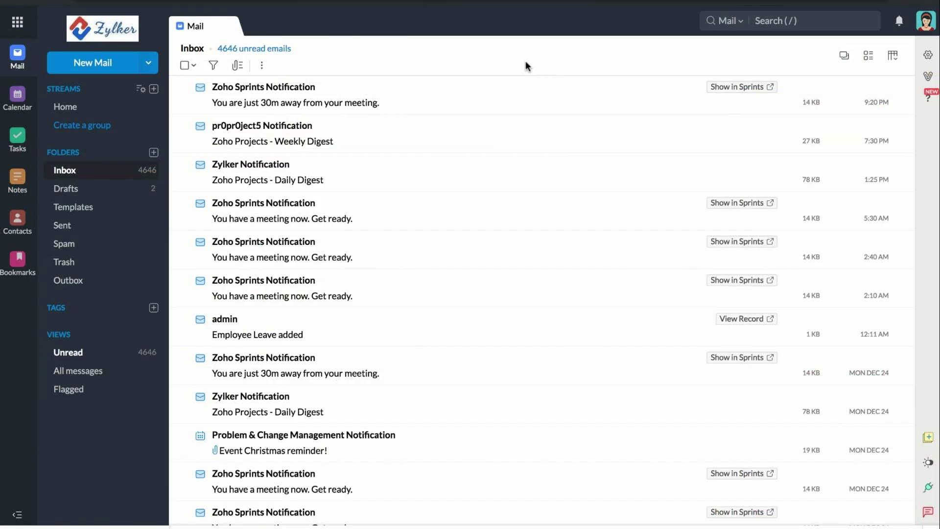
# Under Settings > Integrations, enter Zendesk subdomain zylker2853 and authenticate it.
pyautogui.click(928, 55)
pyautogui.click(227, 52)
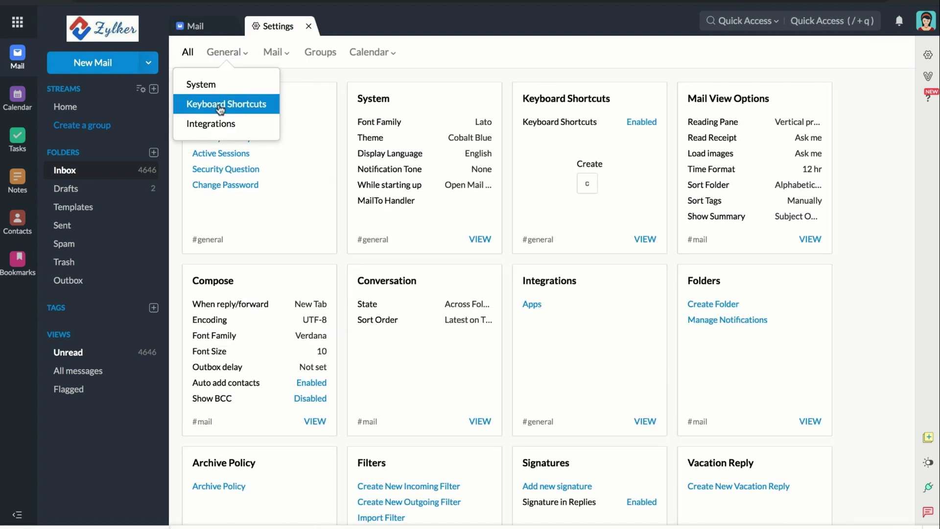
pyautogui.click(200, 122)
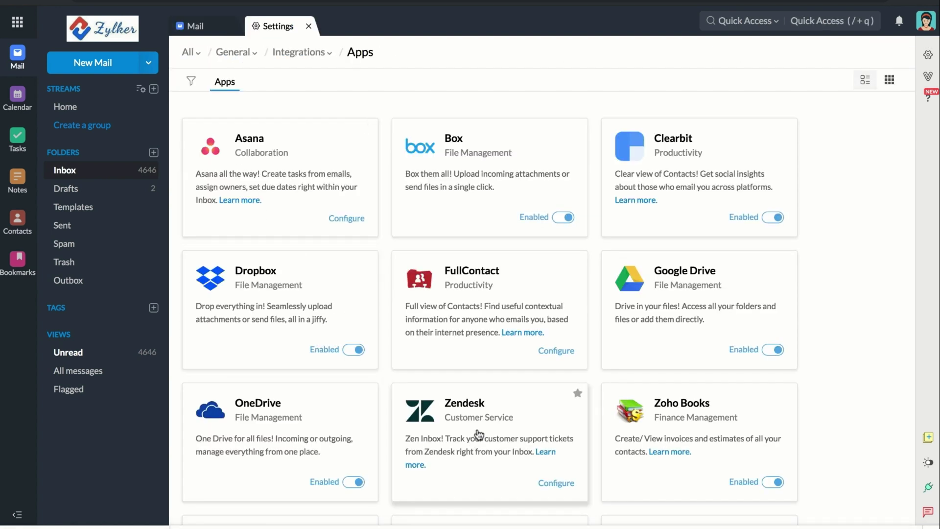
pyautogui.click(476, 431)
pyautogui.click(297, 255)
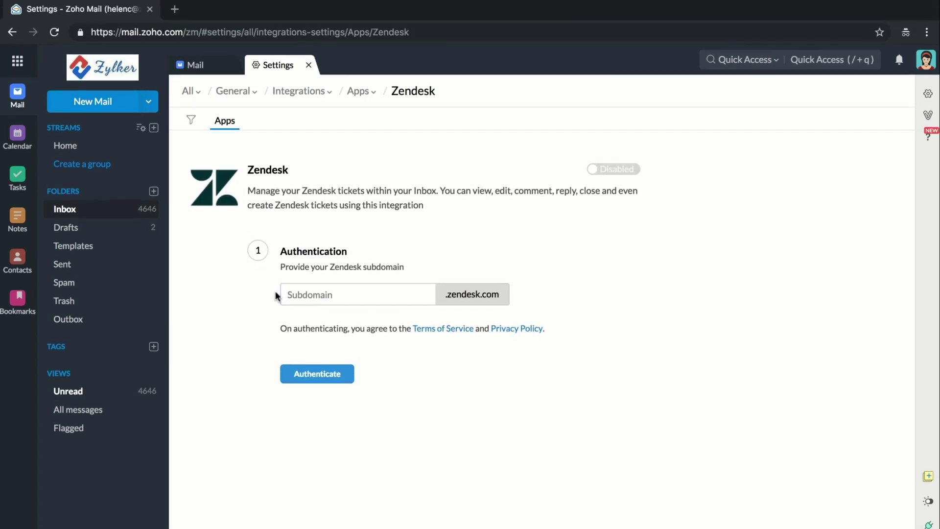
pyautogui.write('zylker2853')
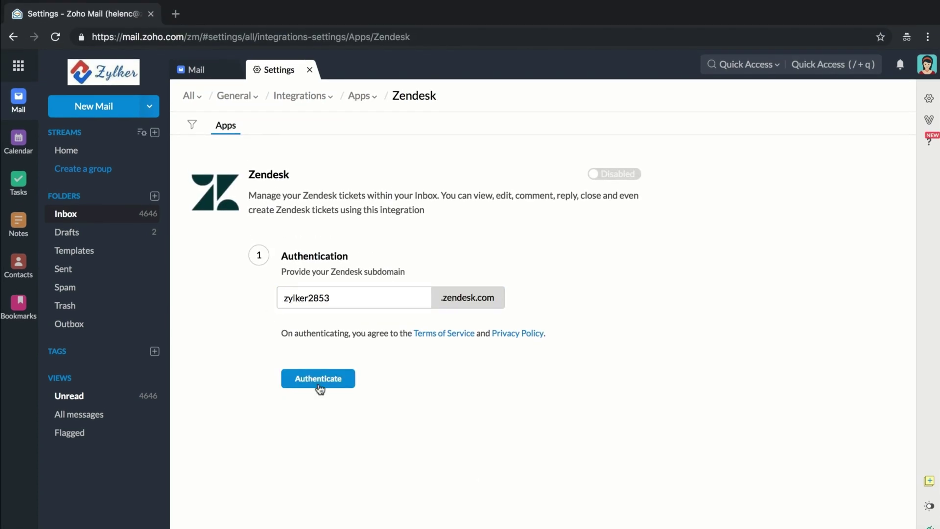
pyautogui.click(318, 383)
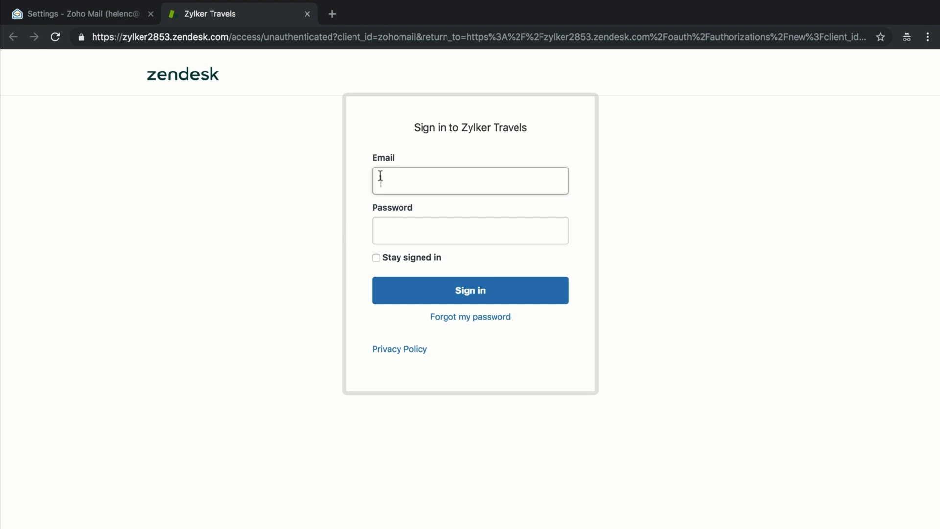
# Sign in to Zendesk with the account e-mail and password, then allow Zoho Mail access.
pyautogui.press('Tab')
pyautogui.write('••••••••••')
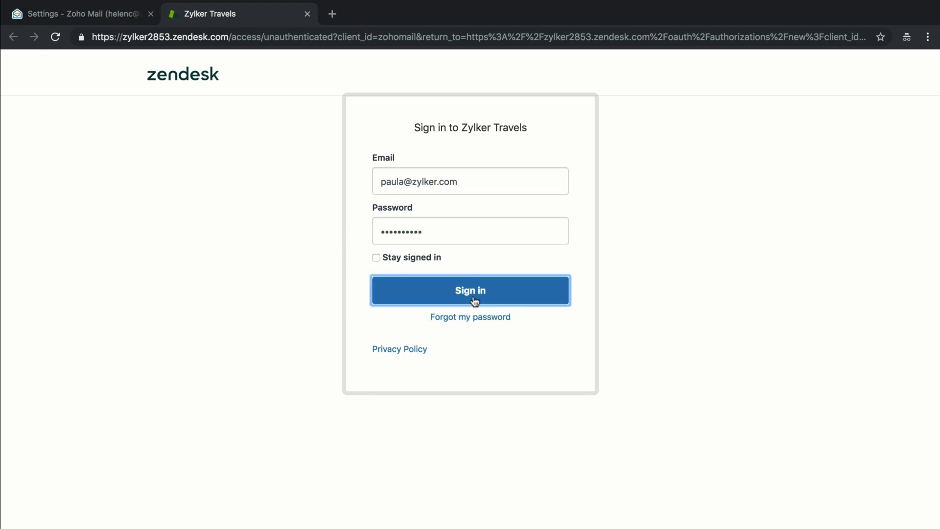
pyautogui.click(472, 297)
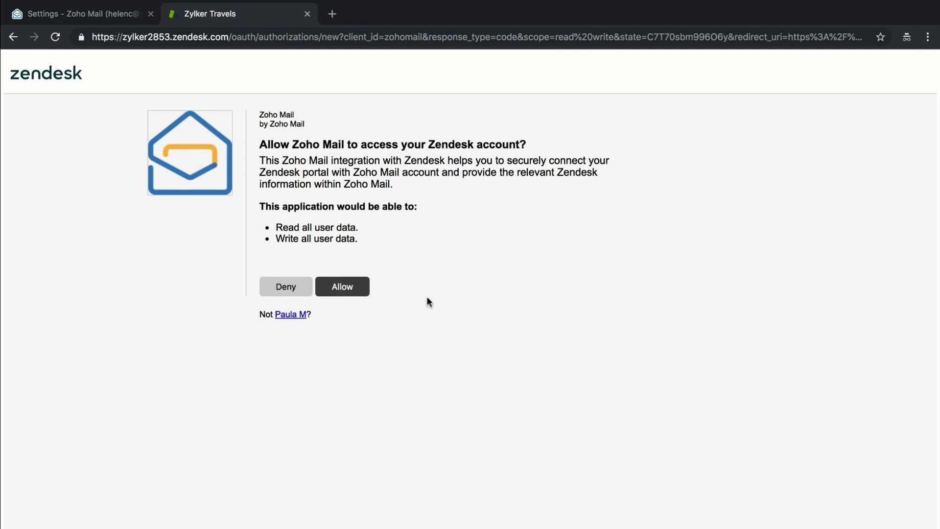
pyautogui.click(344, 293)
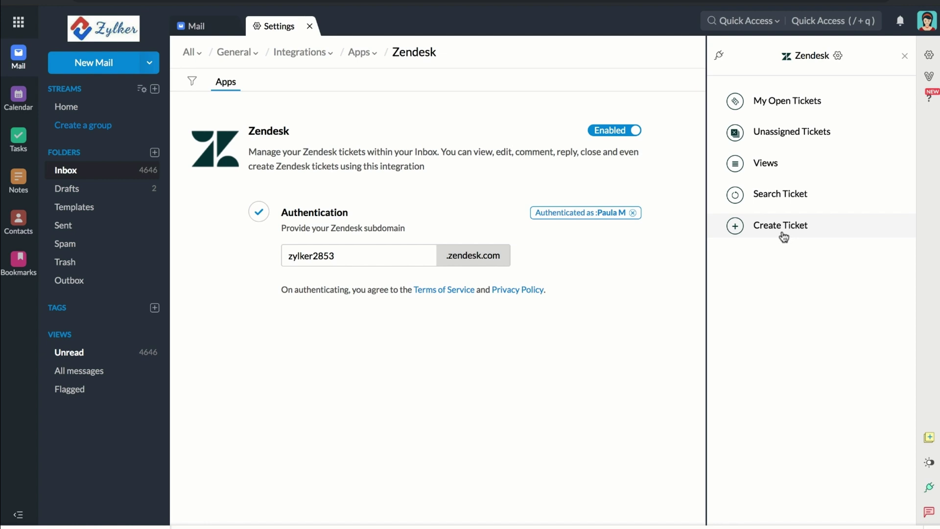
# Filter My Open Tickets to Open status, High priority and Incident type.
pyautogui.click(780, 105)
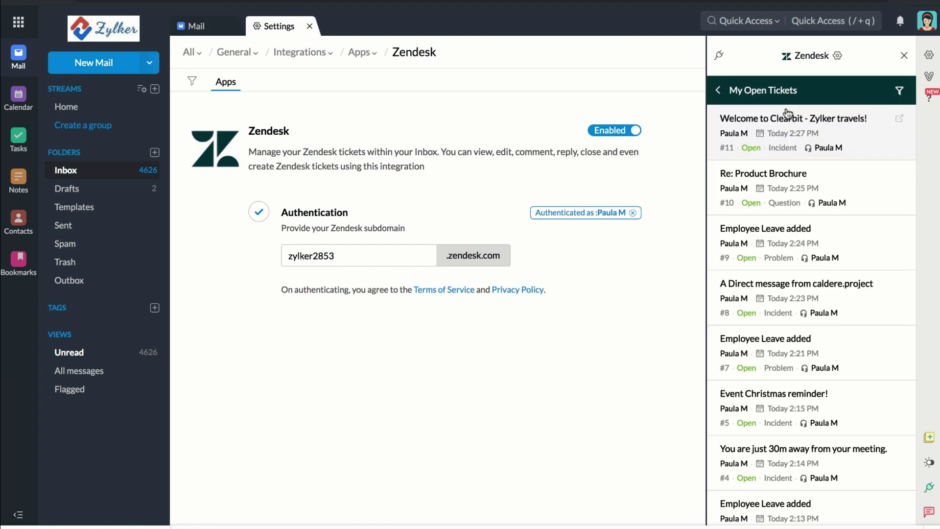
pyautogui.click(900, 90)
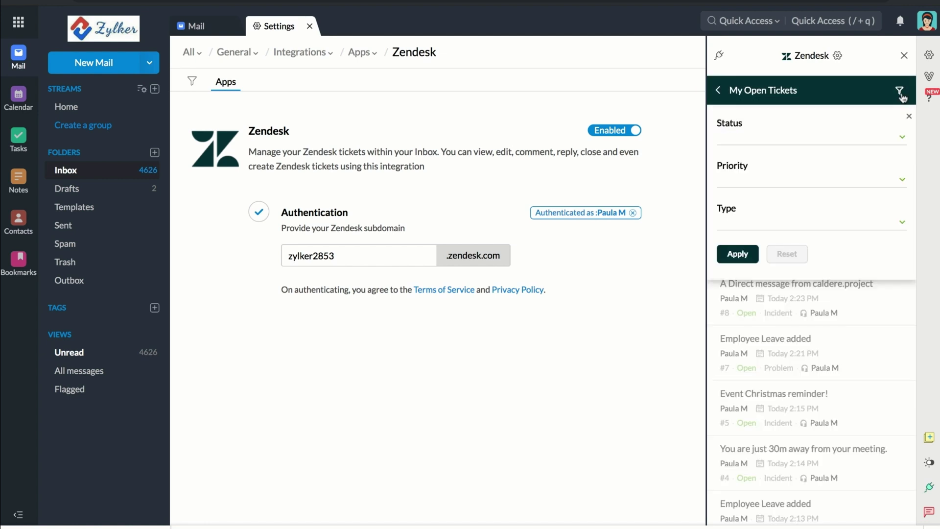
pyautogui.click(724, 136)
pyautogui.click(734, 183)
pyautogui.click(726, 184)
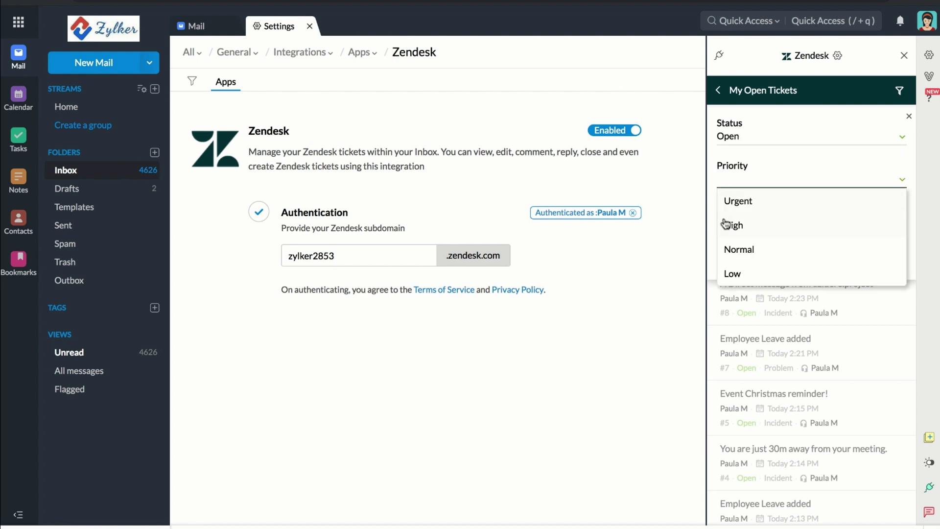
pyautogui.click(732, 226)
pyautogui.click(729, 223)
pyautogui.click(735, 266)
pyautogui.click(738, 253)
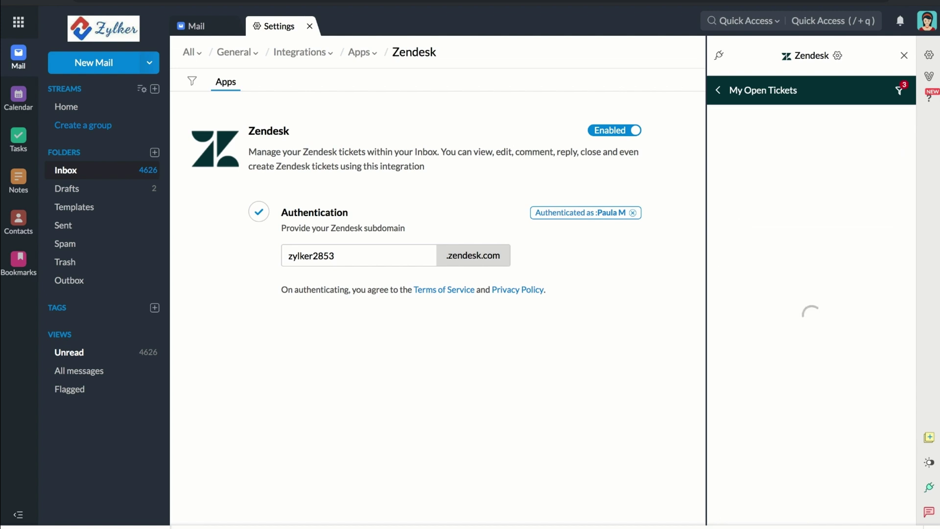
# Open ticket #5 "Event Christmas reminder!" in its own Zendesk tab, then return to Zoho Mail.
pyautogui.click(801, 148)
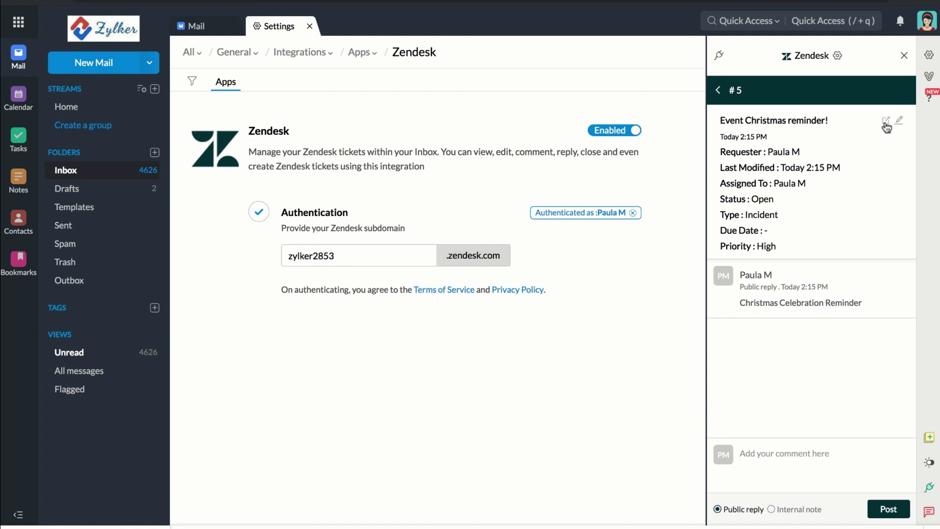
pyautogui.click(885, 120)
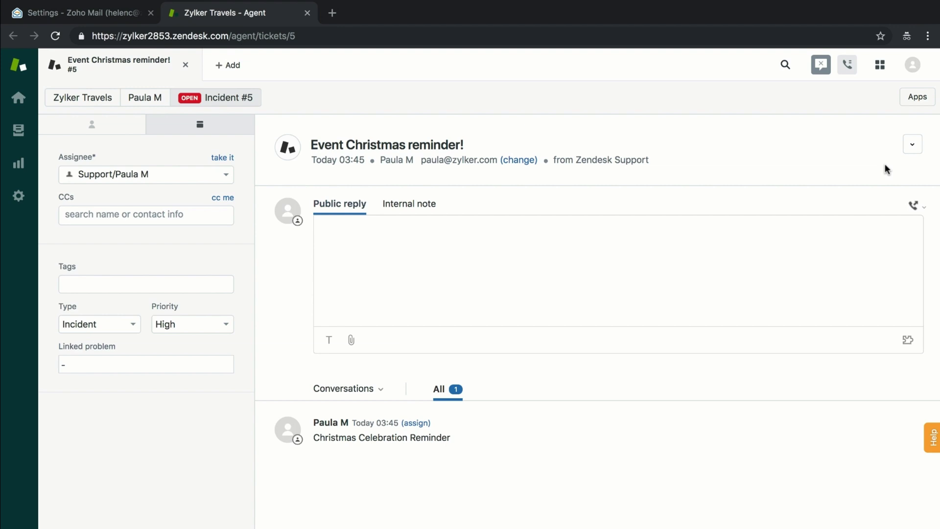
pyautogui.click(100, 15)
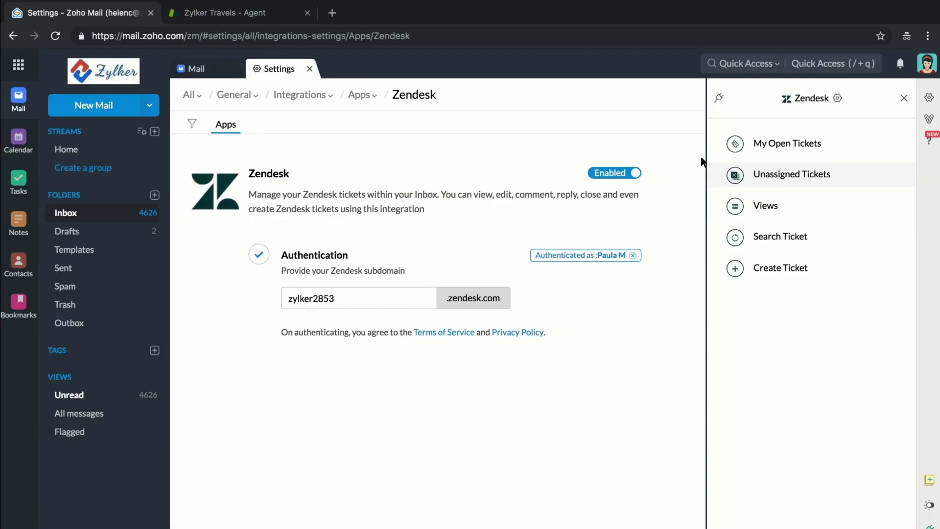
# Filter Unassigned Tickets to Open status, High priority and Incident type.
pyautogui.click(791, 179)
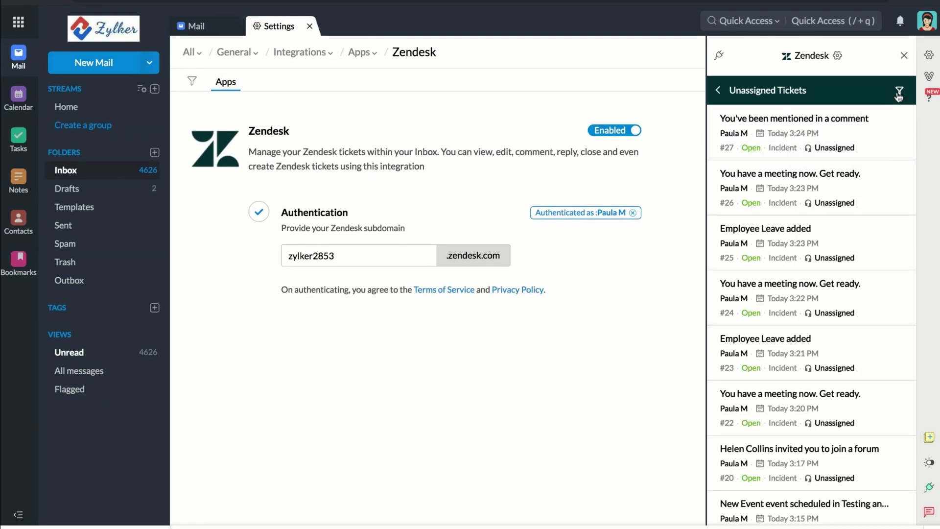
pyautogui.click(899, 93)
pyautogui.click(841, 133)
pyautogui.click(735, 183)
pyautogui.click(735, 178)
pyautogui.click(732, 279)
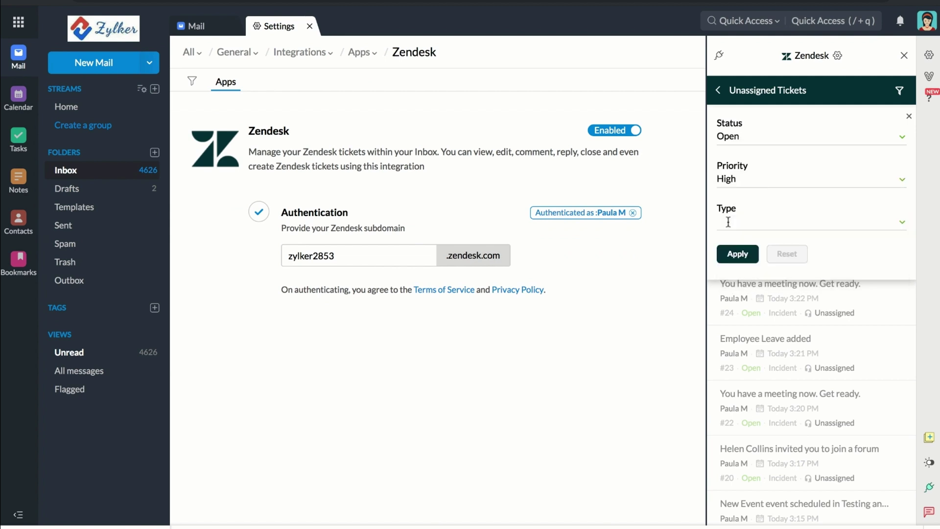
pyautogui.click(728, 221)
pyautogui.click(739, 266)
pyautogui.click(737, 254)
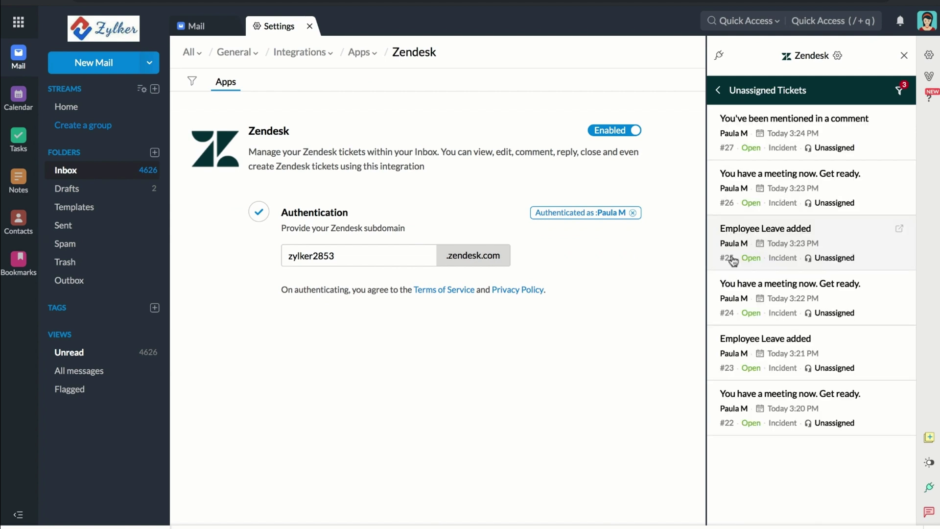
# Assign ticket #26 to the signed-in agent and save.
pyautogui.click(789, 200)
pyautogui.click(727, 203)
pyautogui.write('paula')
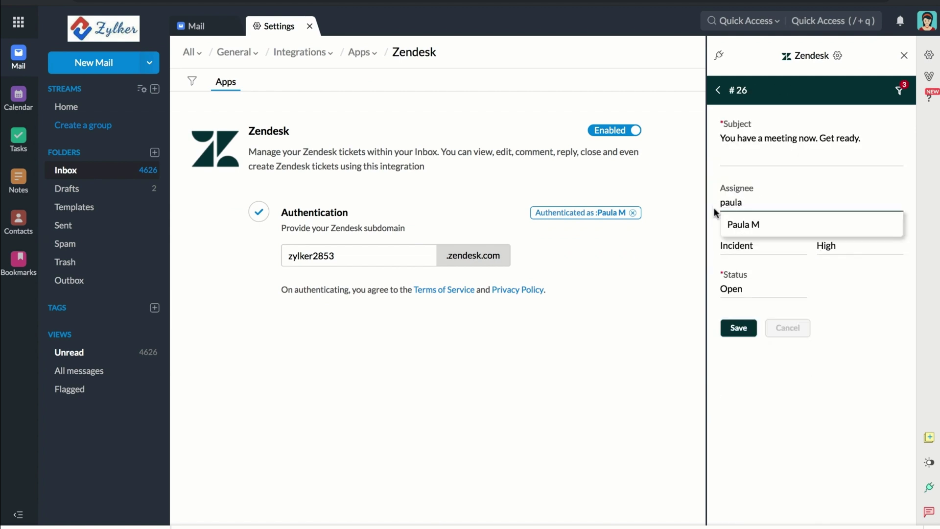
pyautogui.click(744, 225)
pyautogui.click(739, 328)
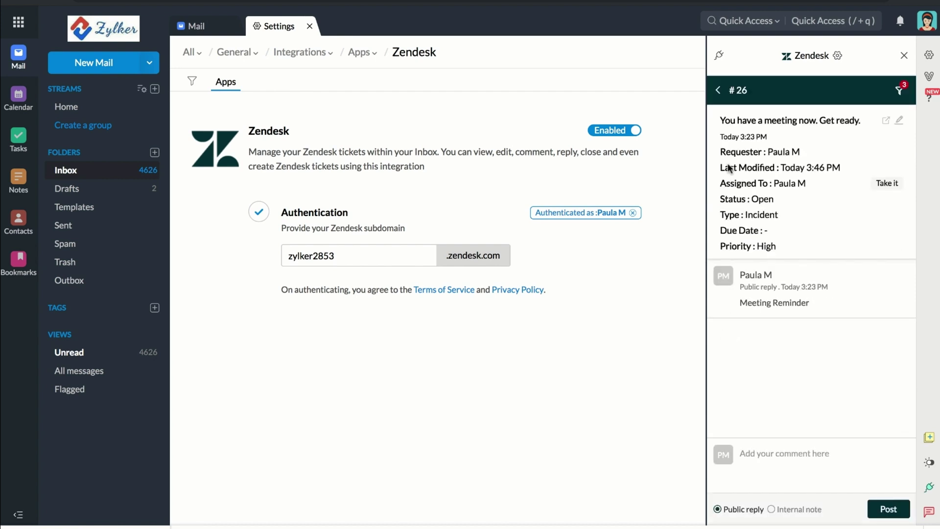
# Go back to the Zendesk menu and expand the list of ticket Views.
pyautogui.click(718, 90)
pyautogui.click(770, 169)
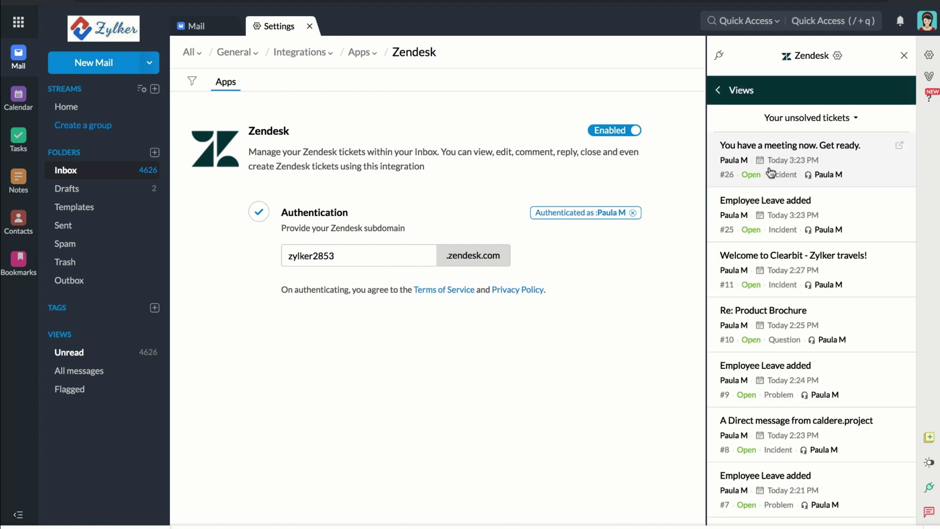
pyautogui.click(826, 122)
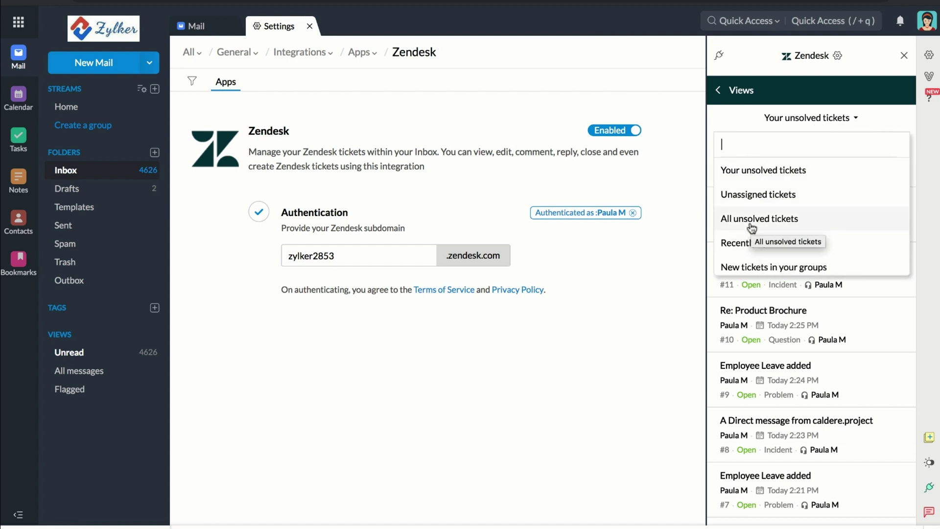
# Show the Recently solved tickets view, then go back to the Zendesk menu.
pyautogui.scroll(-3, 751, 228)
pyautogui.click(753, 257)
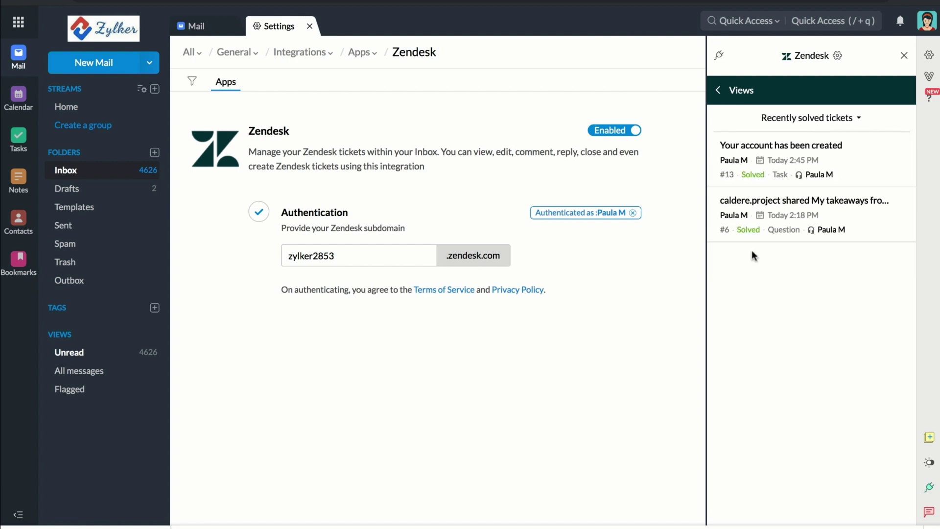
pyautogui.click(718, 91)
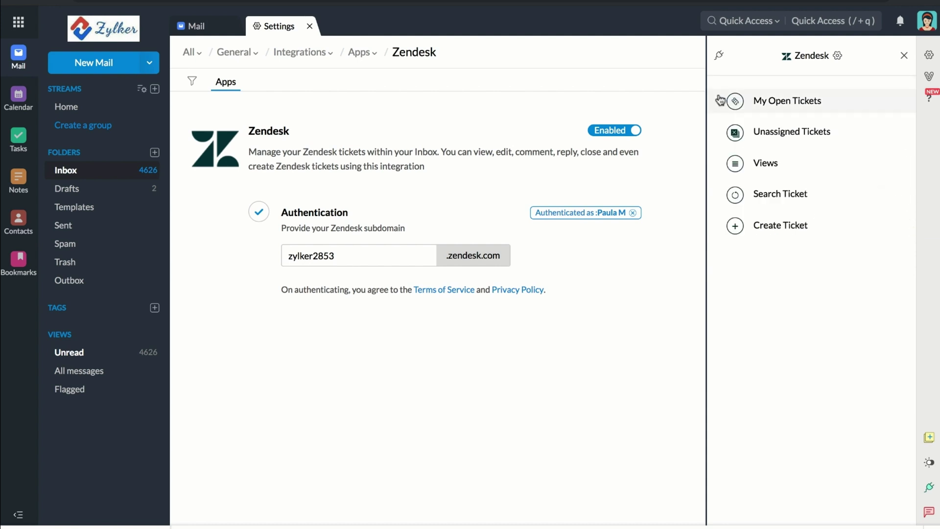
# Search tickets by the agent's e-mail as requester, then as assignee, and return to the inbox.
pyautogui.click(779, 196)
pyautogui.write('paula')
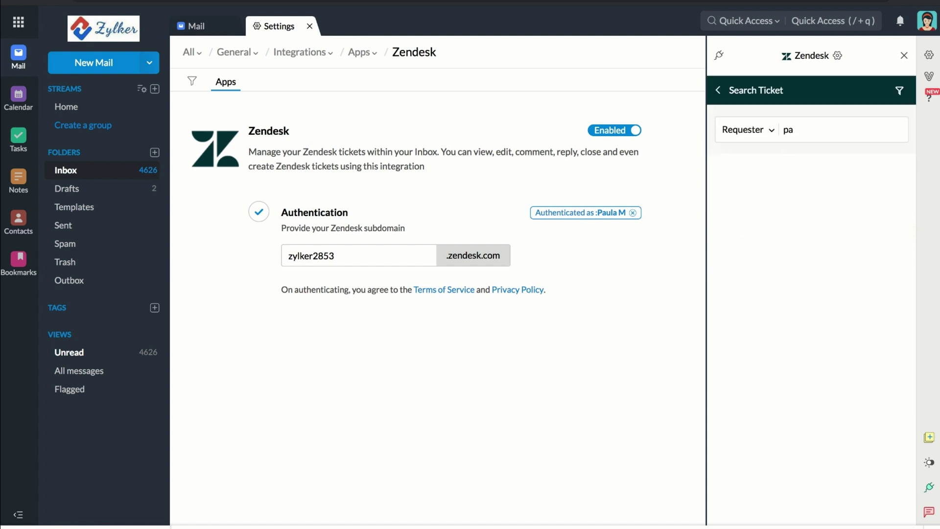
pyautogui.click(767, 158)
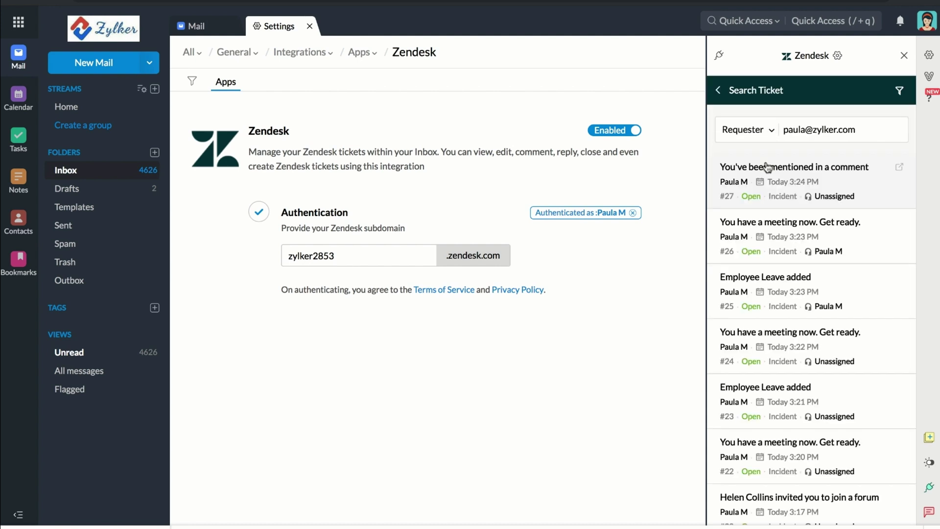
pyautogui.click(766, 131)
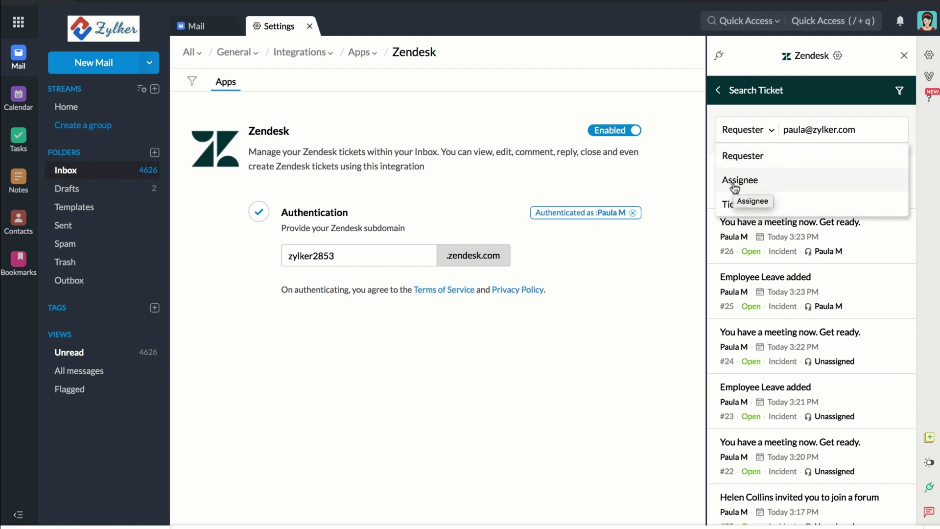
pyautogui.click(737, 181)
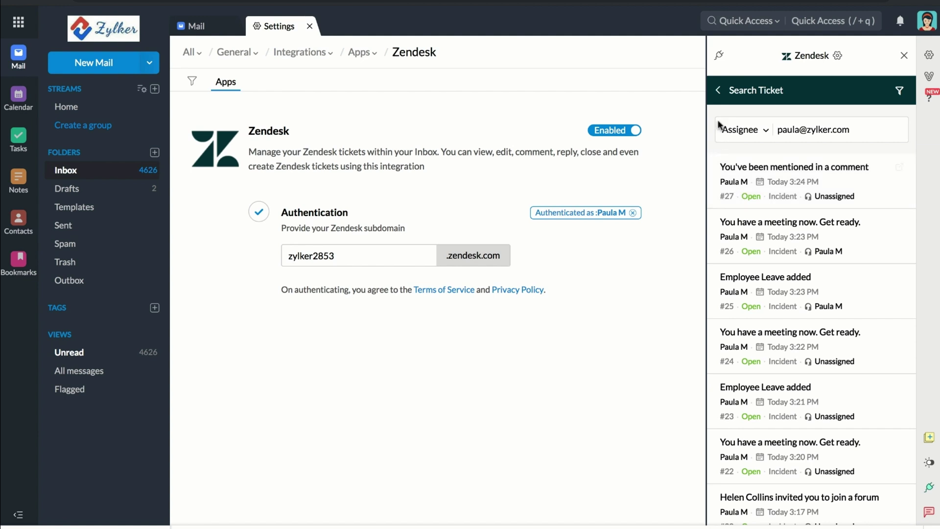
pyautogui.click(719, 92)
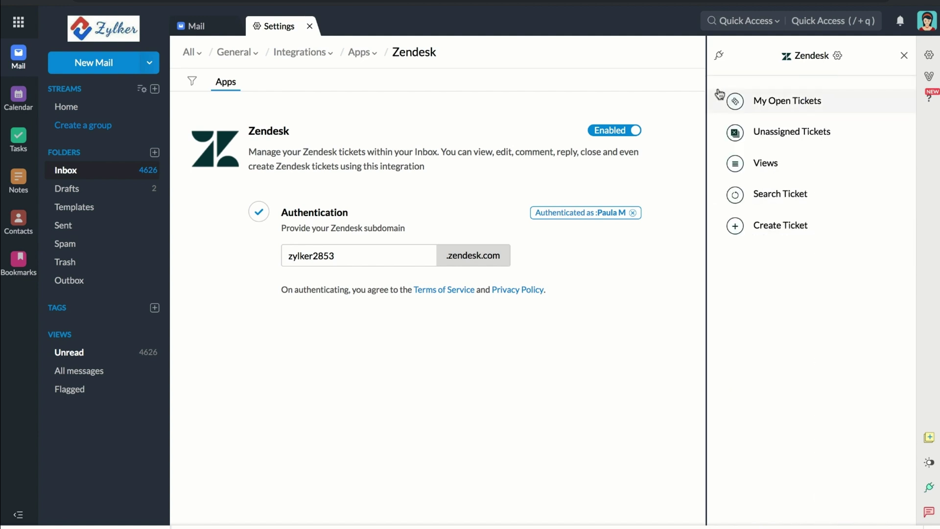
pyautogui.click(218, 30)
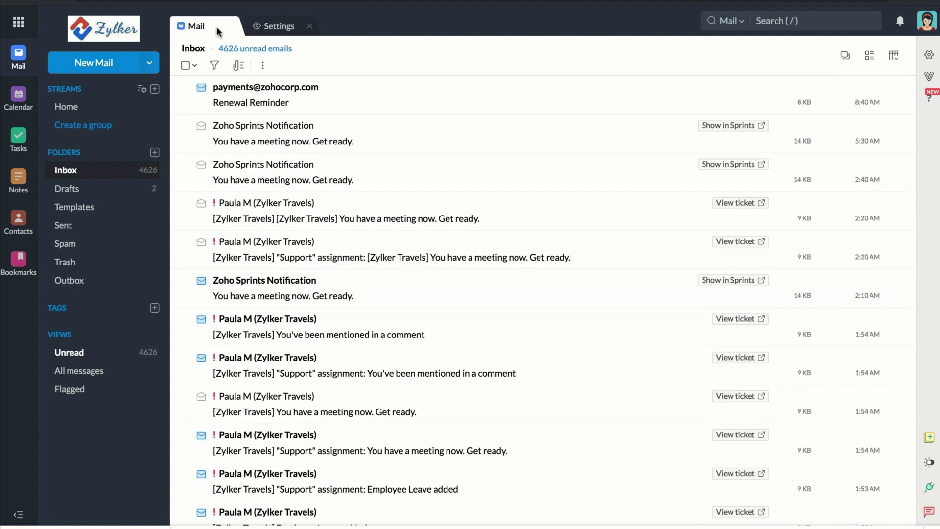
# Start a Zendesk ticket from the Zoho Sprints meeting reminder email.
pyautogui.click(239, 283)
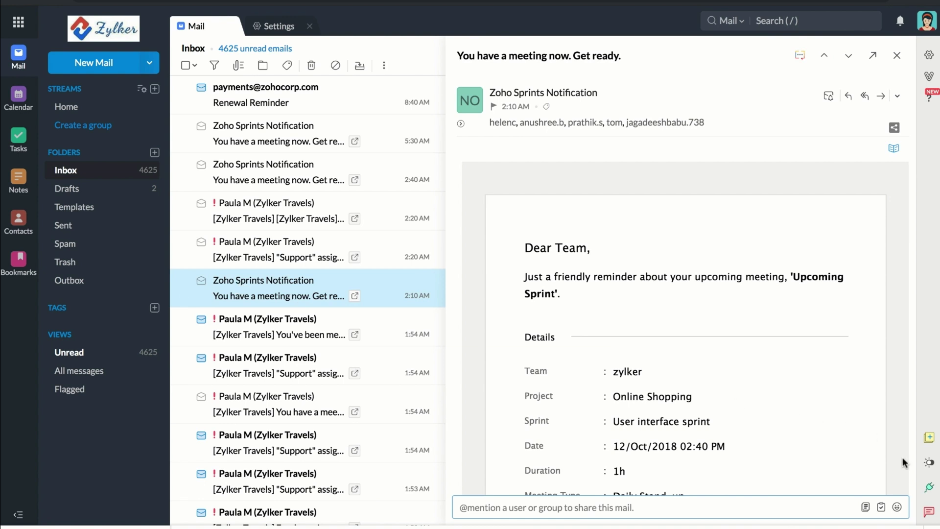
pyautogui.click(929, 486)
pyautogui.click(788, 422)
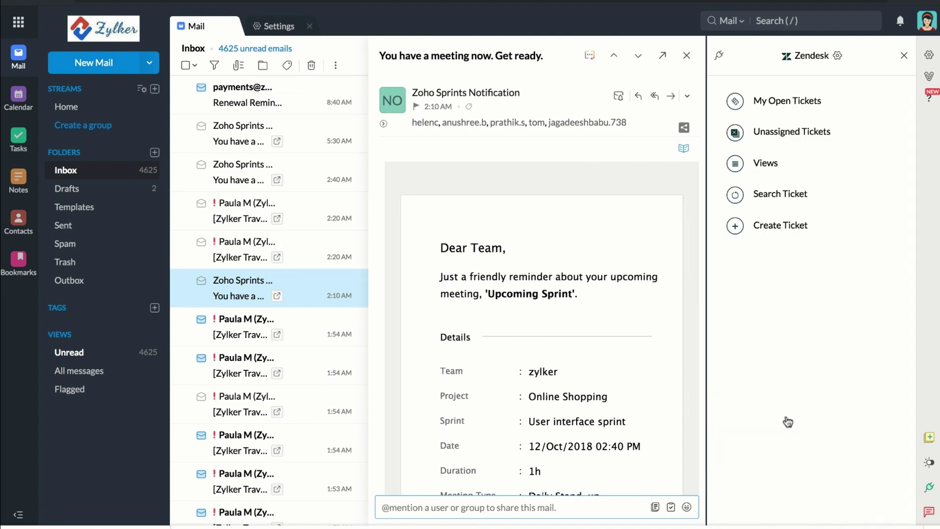
pyautogui.click(793, 238)
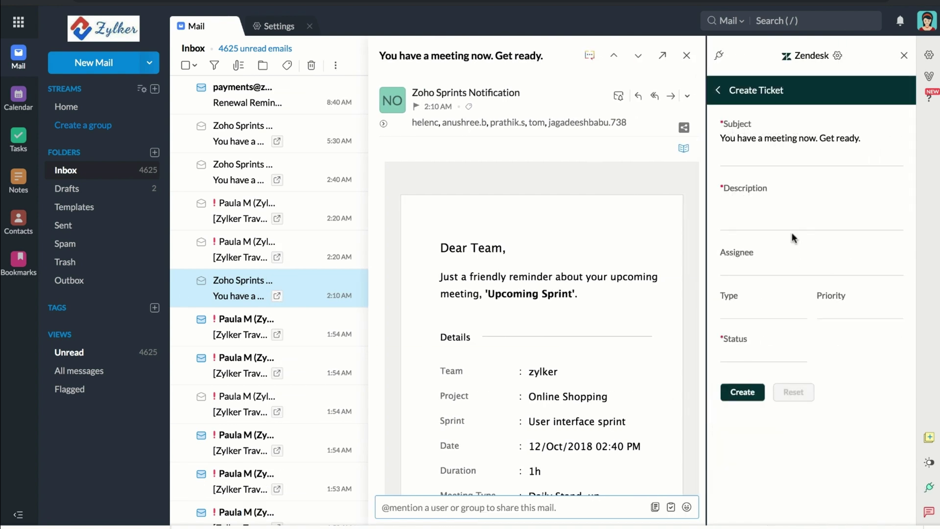
# Describe the ticket as 'Meeting Reminder', set Incident, Urgent, New, and create it.
pyautogui.click(765, 220)
pyautogui.write('Meeting Reminder')
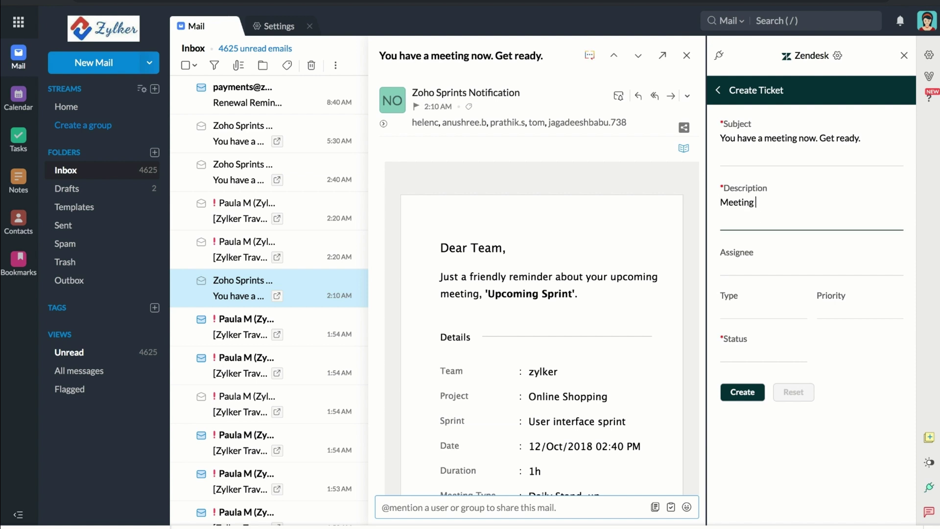
pyautogui.click(741, 308)
pyautogui.click(748, 360)
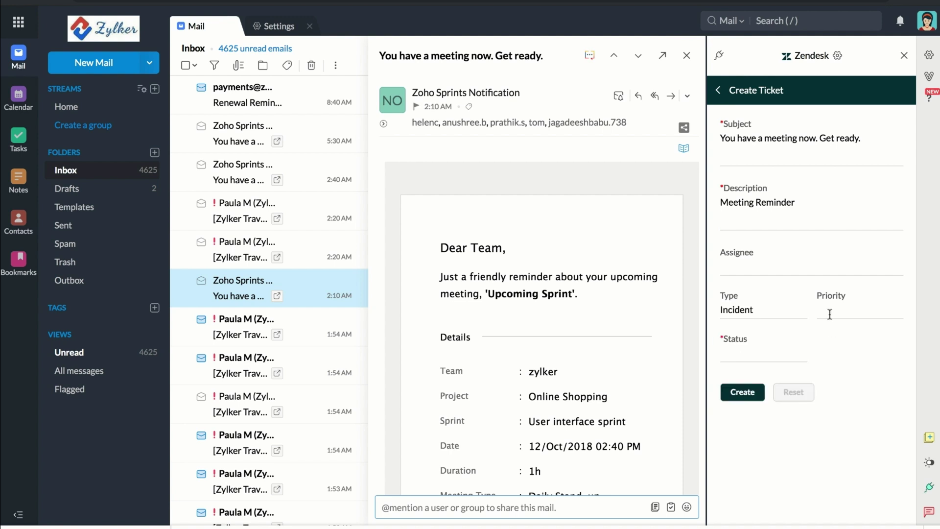
pyautogui.click(831, 314)
pyautogui.click(827, 333)
pyautogui.click(721, 352)
pyautogui.click(742, 375)
pyautogui.click(743, 391)
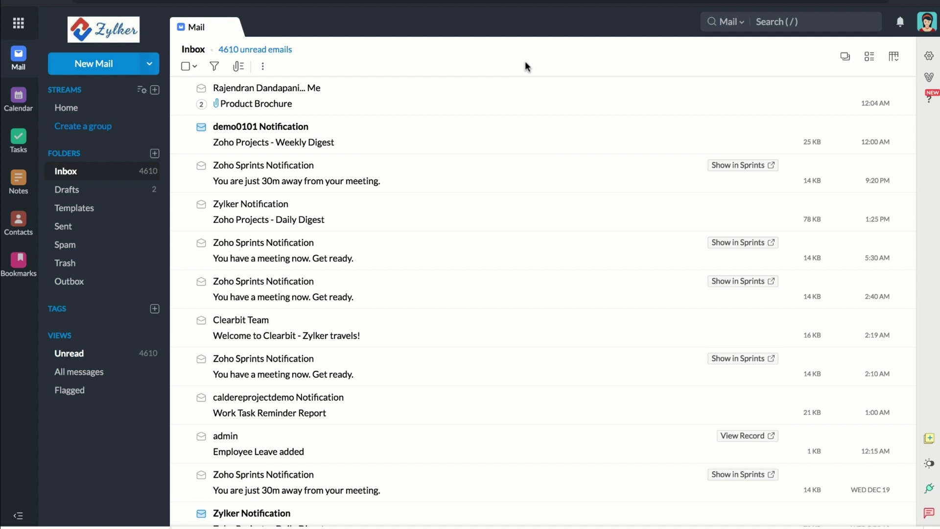
# Enable the Clearbit integration by pasting its API key in Settings and saving.
pyautogui.click(928, 55)
pyautogui.click(235, 55)
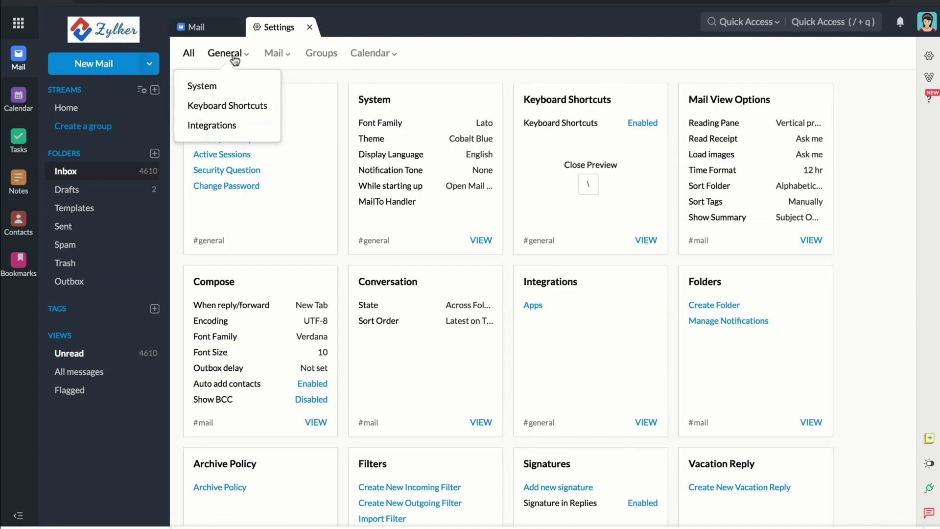
pyautogui.click(211, 125)
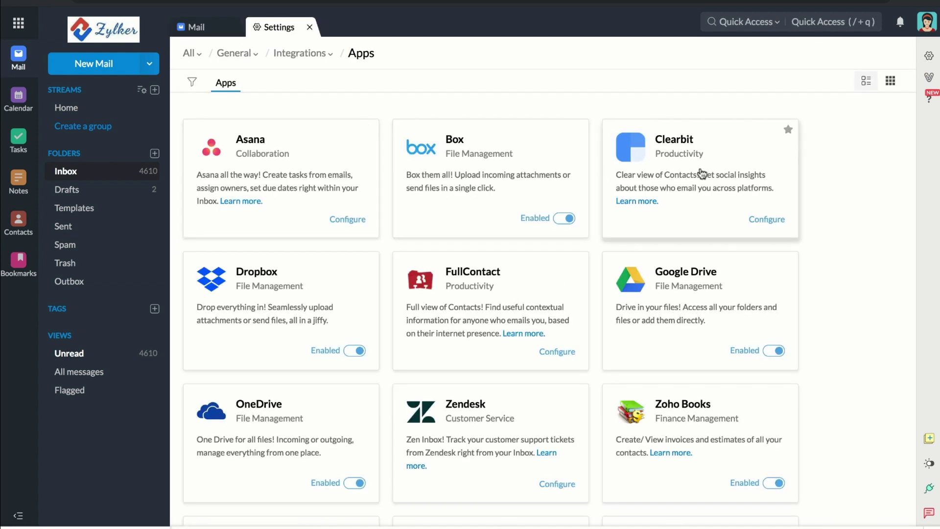
pyautogui.click(702, 172)
pyautogui.click(284, 243)
pyautogui.hotkey('ctrl', 'v')
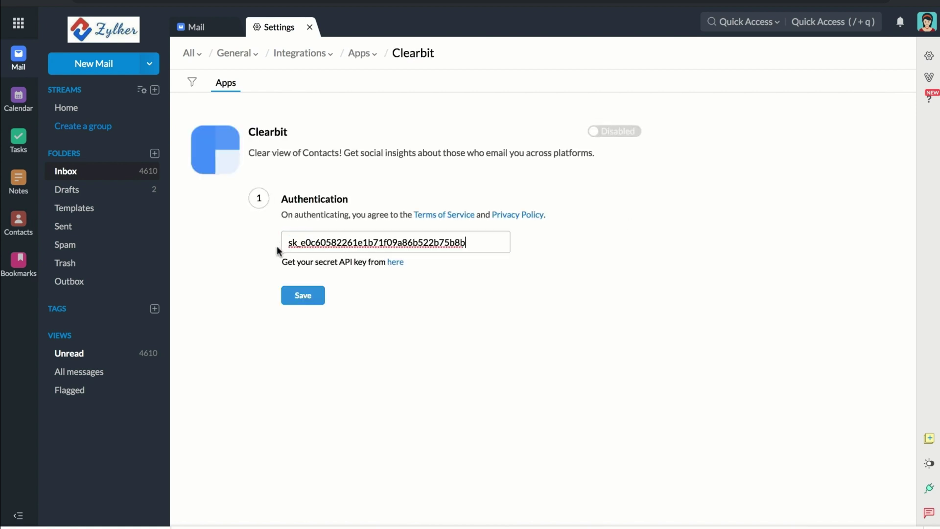
pyautogui.click(302, 299)
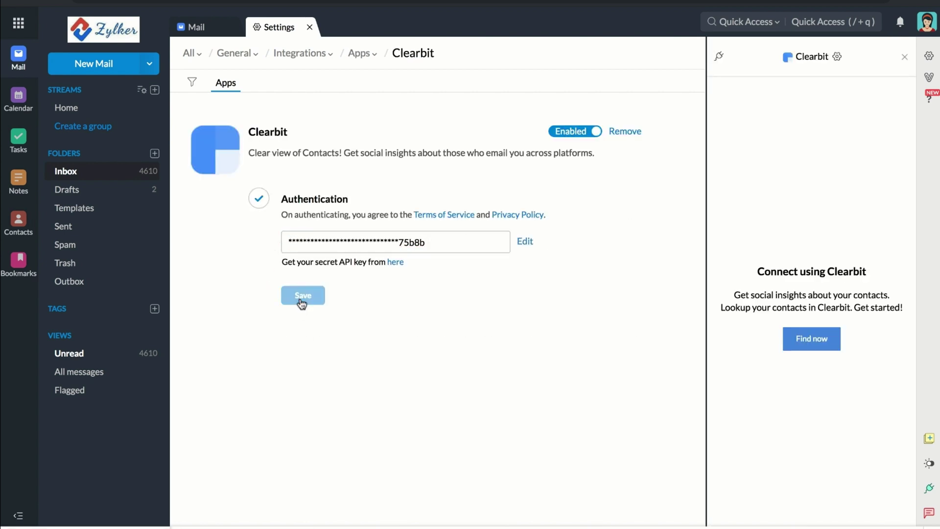
# Open the Product Brochure email to view the sender's Clearbit profile.
pyautogui.click(209, 26)
pyautogui.click(309, 106)
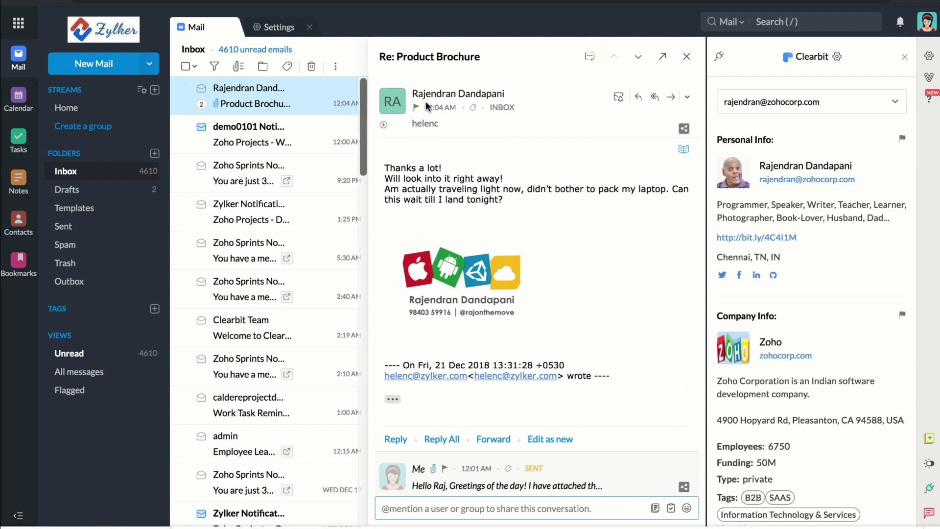
pyautogui.scroll(-5, 792, 209)
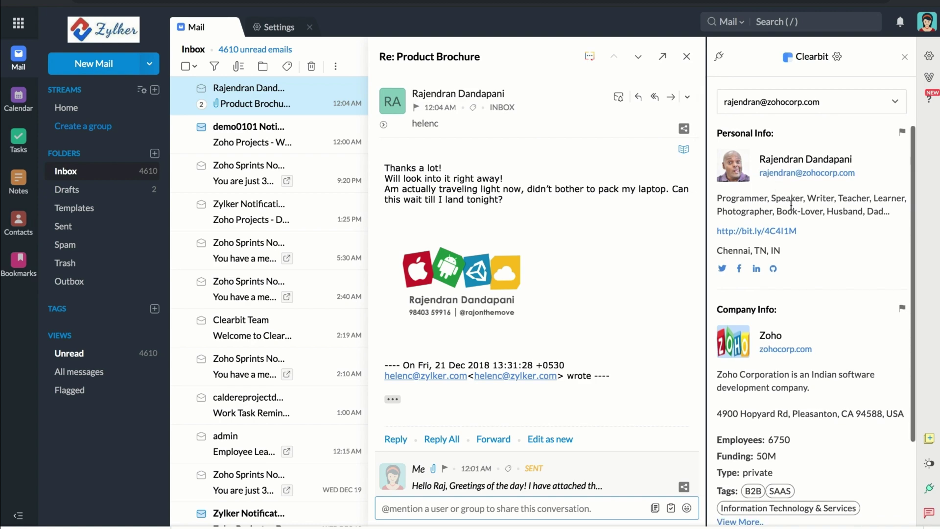
pyautogui.scroll(5, 792, 209)
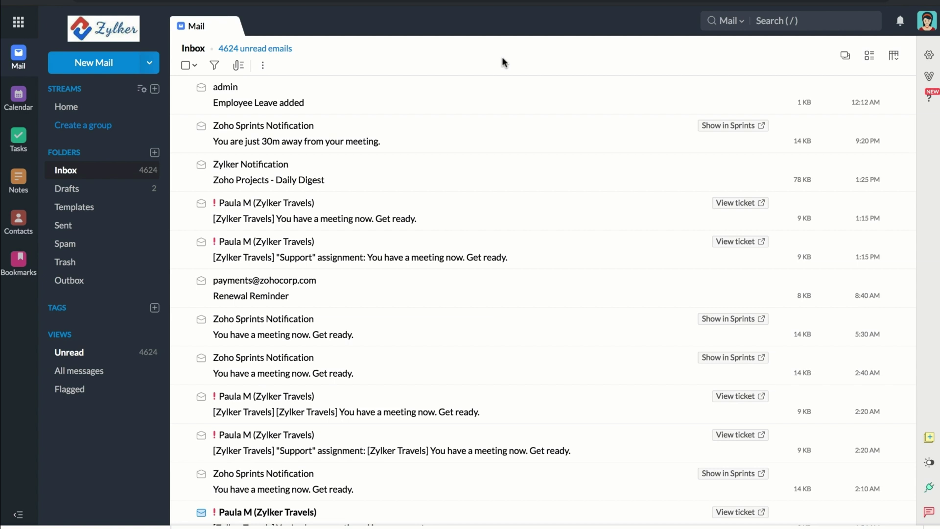
# Start authenticating the Asana extension from the Extensions list.
pyautogui.click(929, 487)
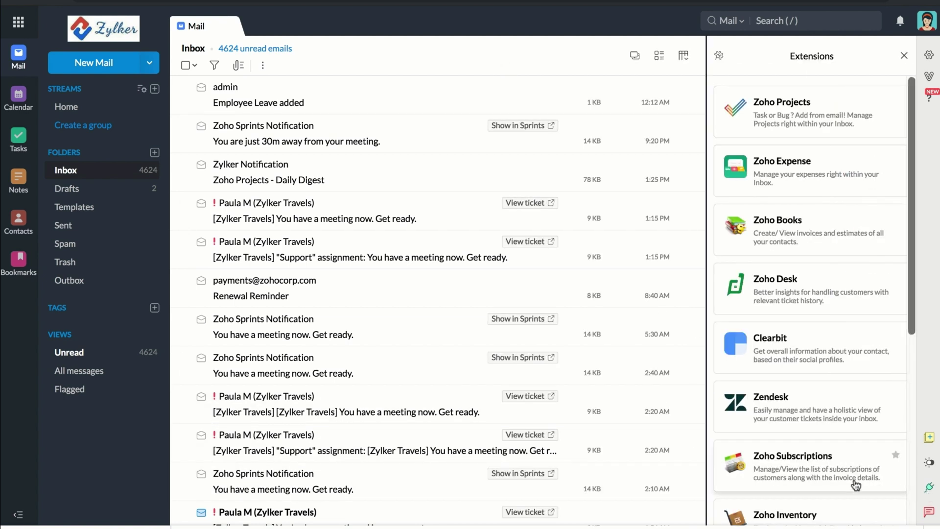
pyautogui.scroll(-3, 855, 482)
pyautogui.click(776, 411)
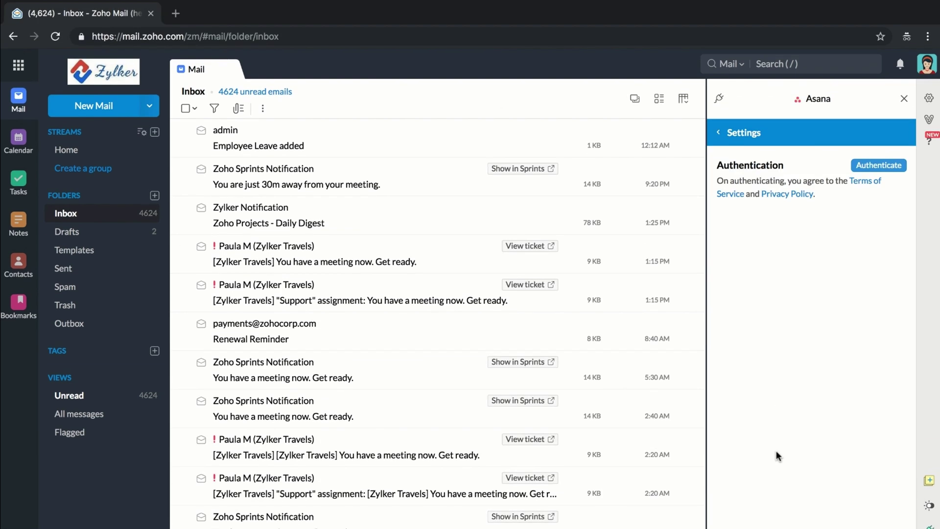
pyautogui.click(861, 165)
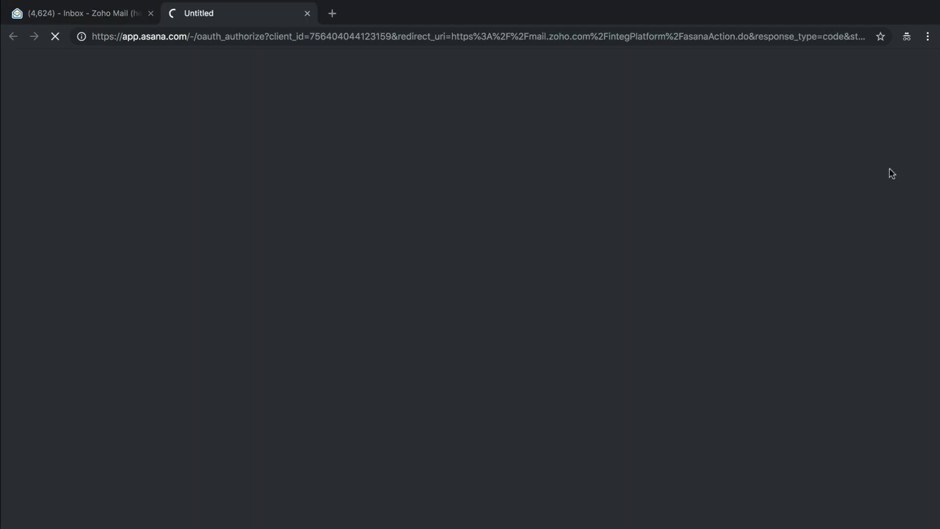
# Log in to Asana with the account's e-mail address and password.
pyautogui.press('Tab')
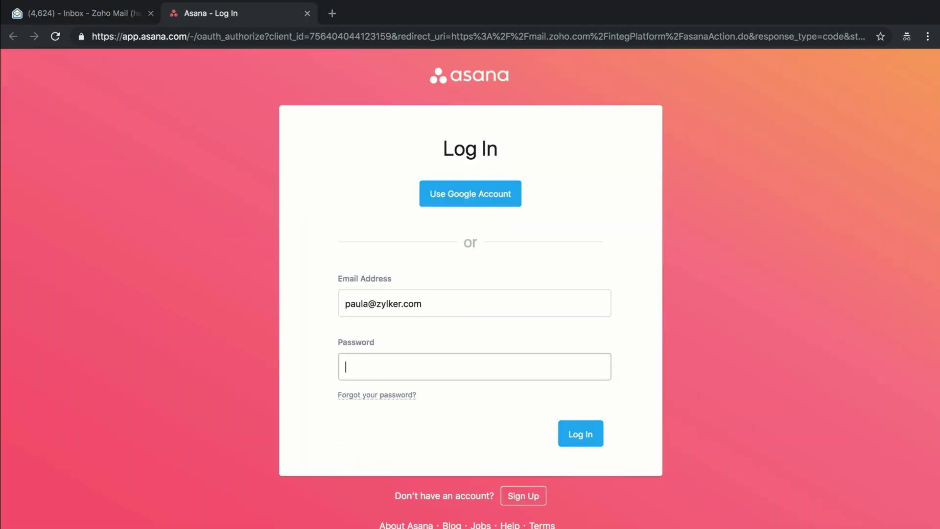
pyautogui.write('••••••••••')
pyautogui.click(580, 447)
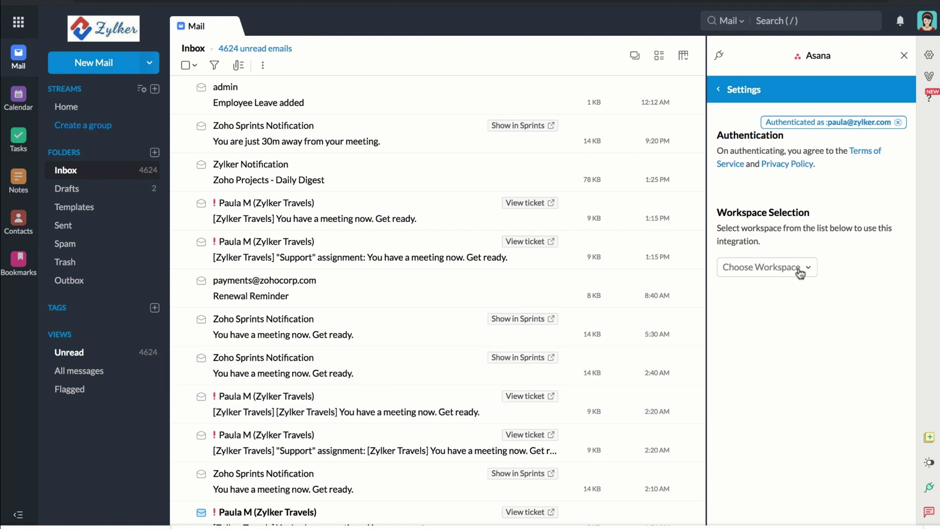
# Select zylker.com as the Asana extension's workspace.
pyautogui.click(741, 268)
pyautogui.click(757, 299)
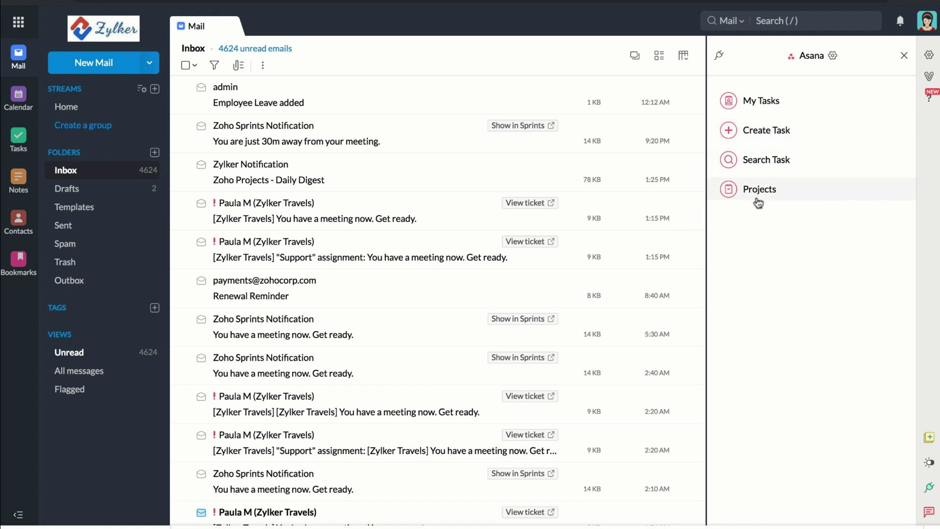
# Move the meeting task's due date to the 29th and change its description to 'date rescheduled'.
pyautogui.click(758, 108)
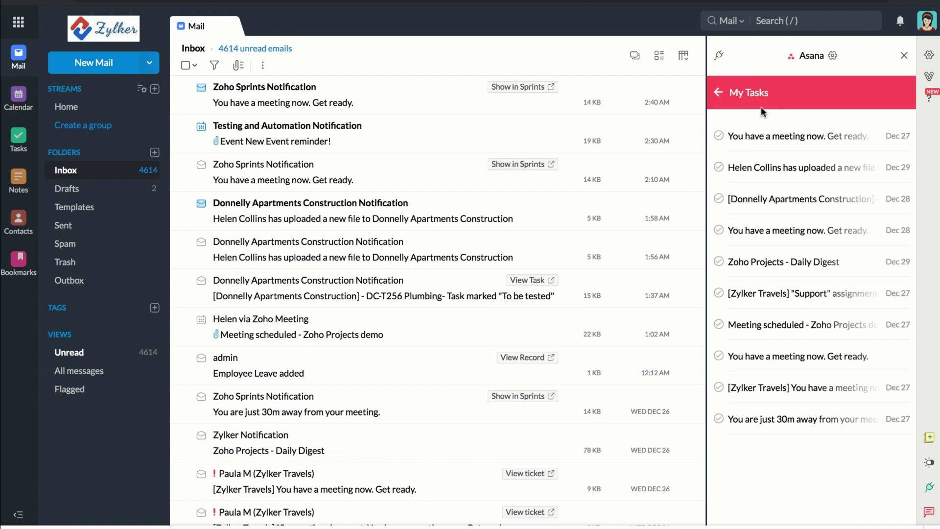
pyautogui.click(804, 140)
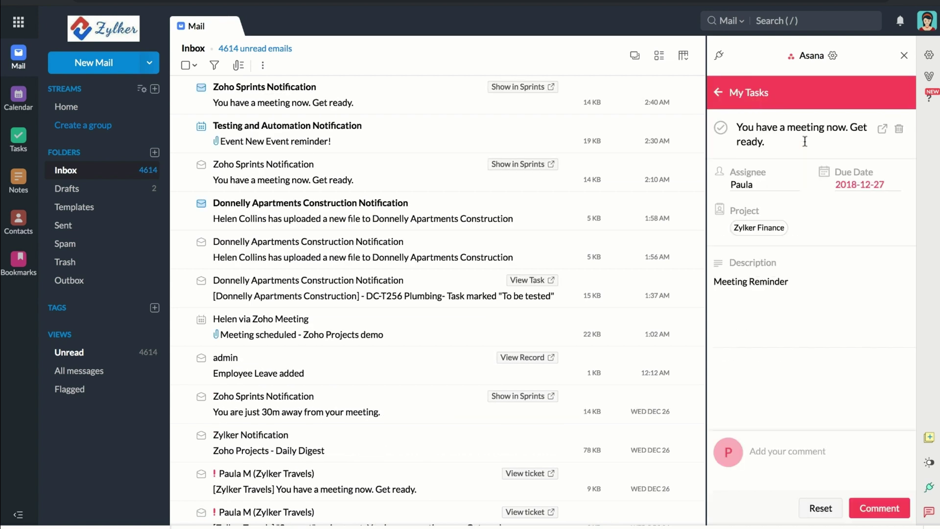
pyautogui.click(878, 183)
pyautogui.click(873, 335)
pyautogui.click(791, 281)
pyautogui.press('BackSpace')
pyautogui.press('BackSpace')
pyautogui.press('BackSpace')
pyautogui.press('BackSpace')
pyautogui.press('BackSpace')
pyautogui.press('BackSpace')
pyautogui.press('BackSpace')
pyautogui.press('BackSpace')
pyautogui.write('date rescheduled')
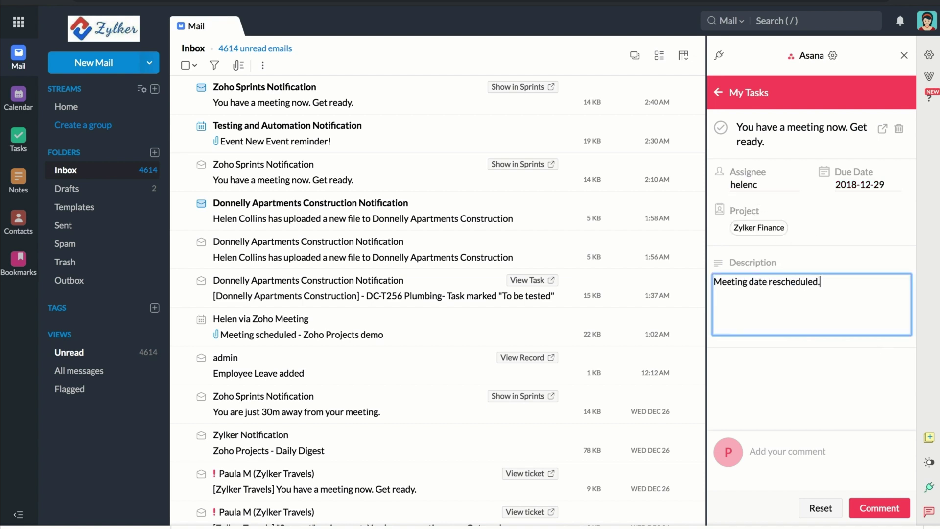
pyautogui.click(718, 93)
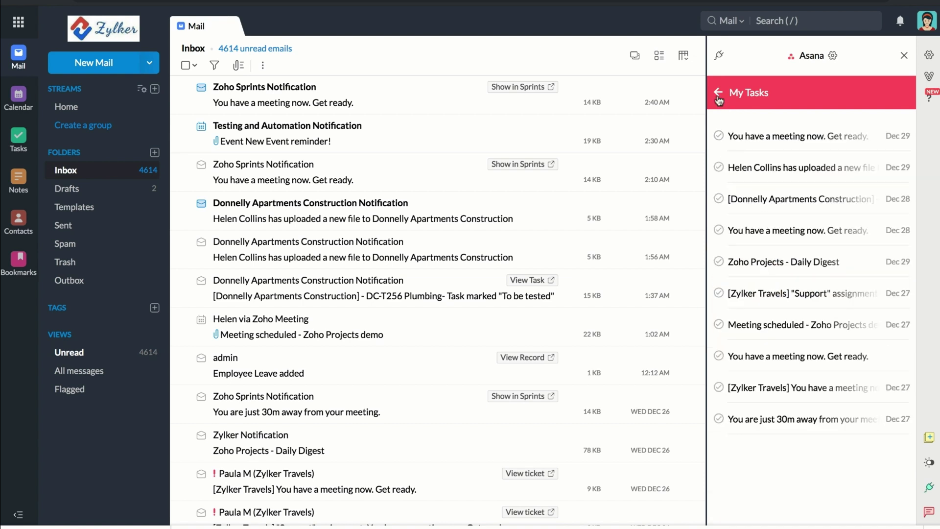
# Complete the third task, comment 'Will update once all the changes were completed' on the upload task, then open the event reminder email.
pyautogui.click(719, 199)
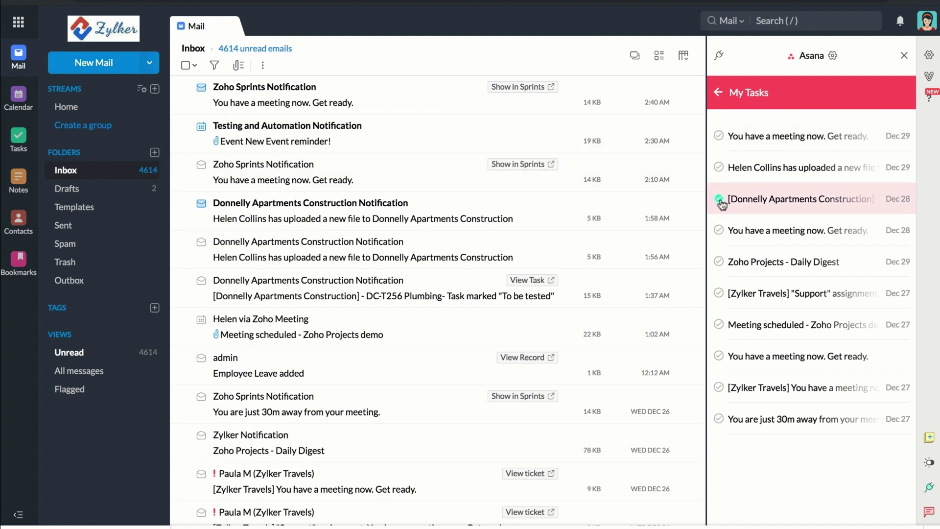
pyautogui.click(788, 172)
pyautogui.click(789, 450)
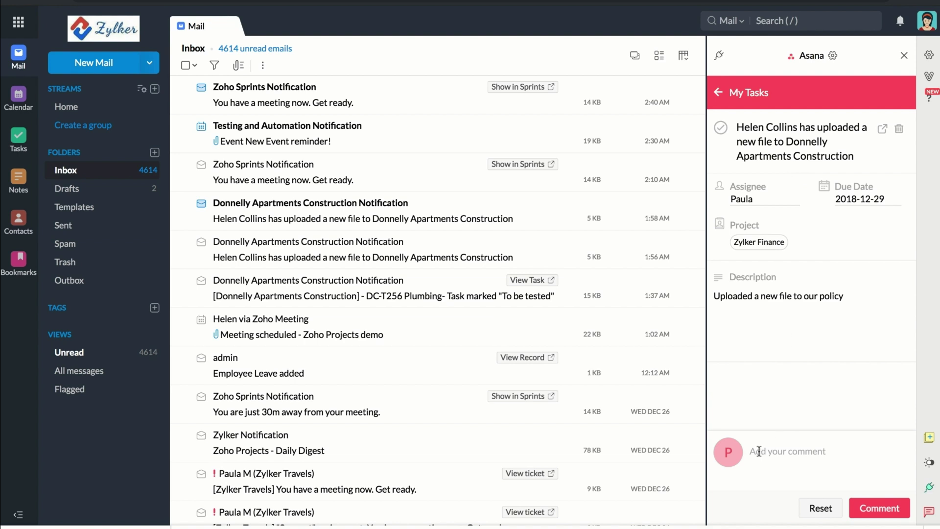
pyautogui.write('Will update once all the changes were completed')
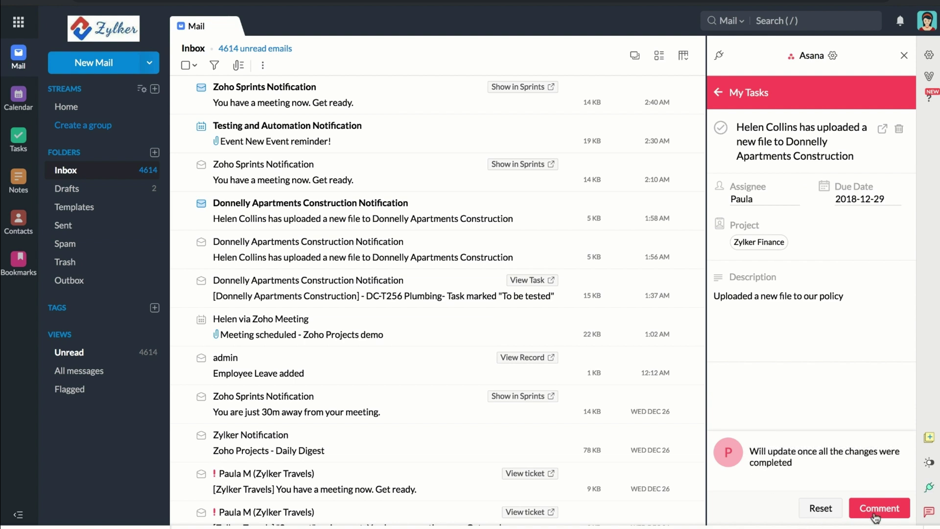
pyautogui.click(876, 507)
pyautogui.click(718, 93)
pyautogui.click(290, 148)
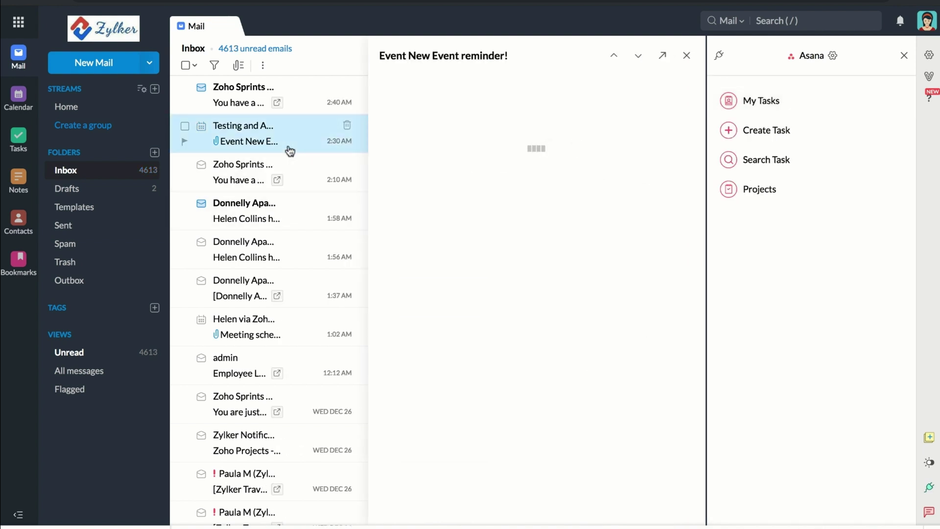
# Create an Asana task from the open event reminder email.
pyautogui.click(763, 141)
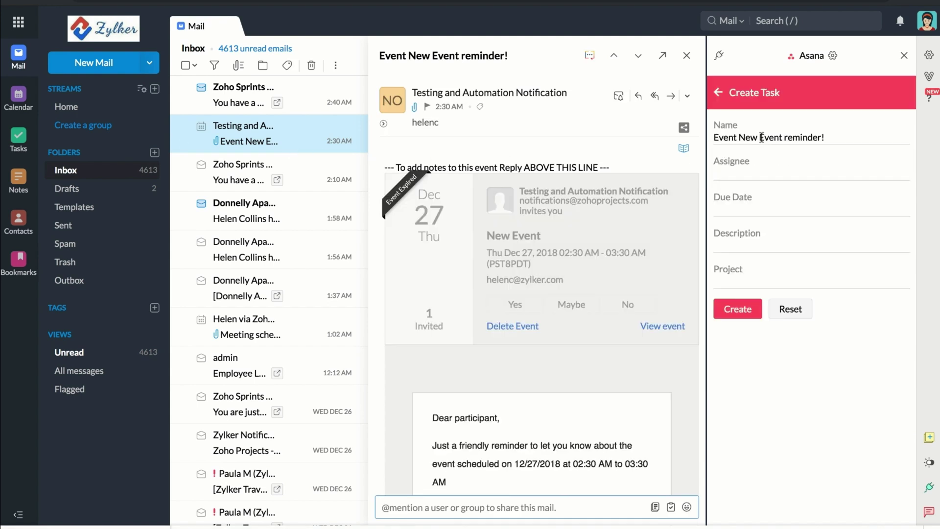
pyautogui.click(732, 313)
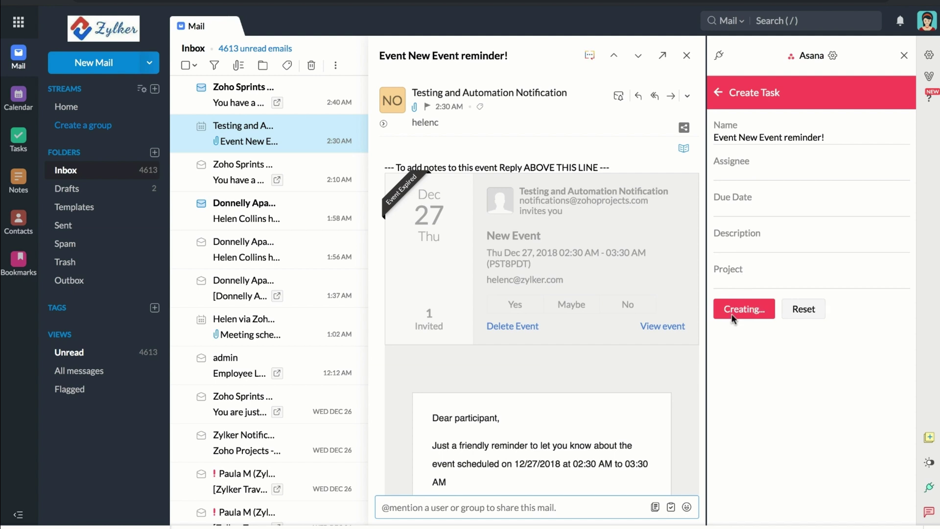
pyautogui.click(717, 93)
# Search Asana tasks by assignee, then open the Zylker Finance project's tasks.
pyautogui.click(727, 159)
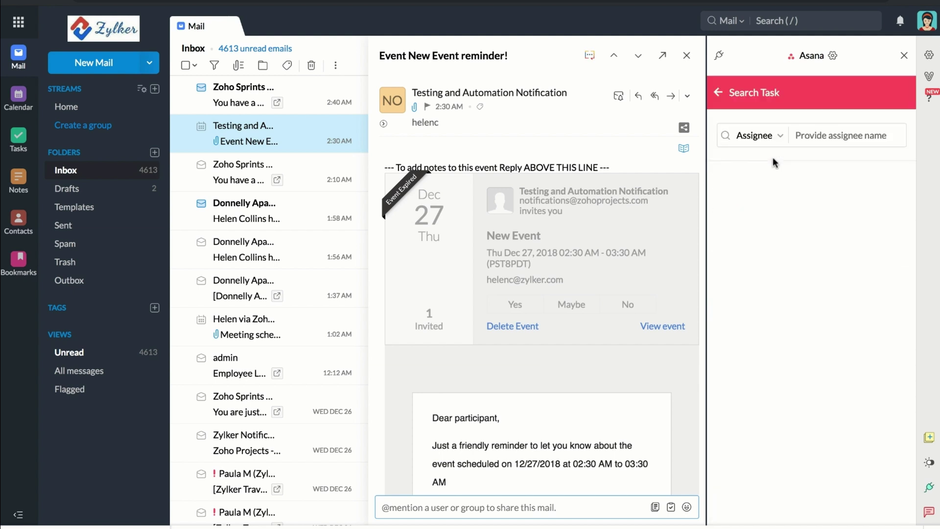
pyautogui.click(779, 138)
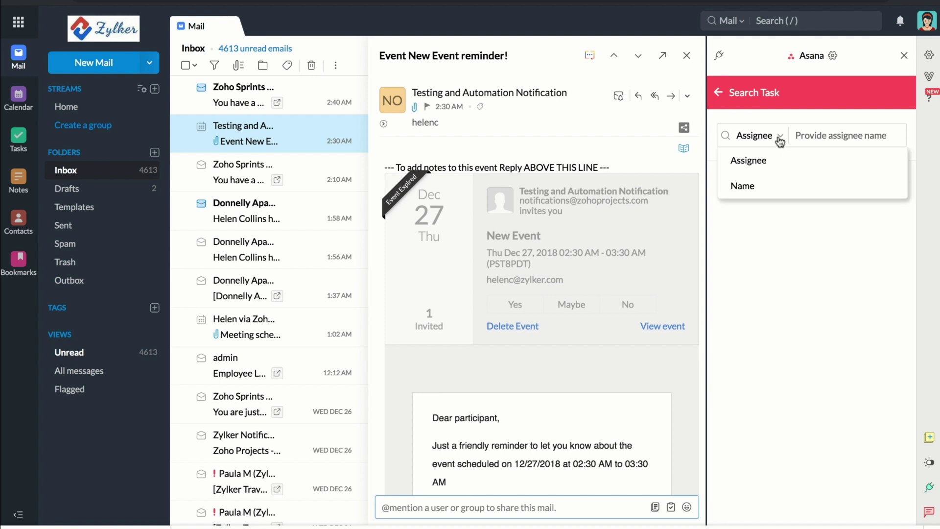
pyautogui.click(749, 161)
pyautogui.click(718, 92)
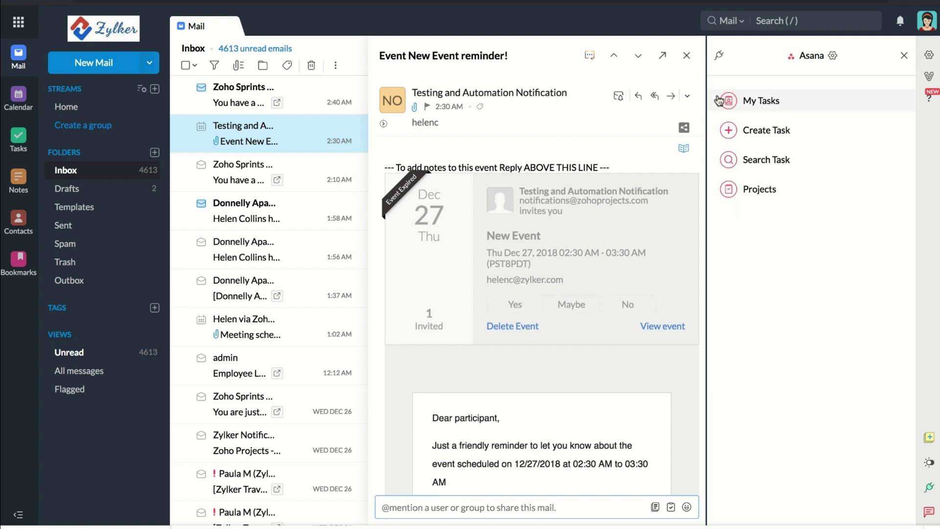
pyautogui.click(760, 190)
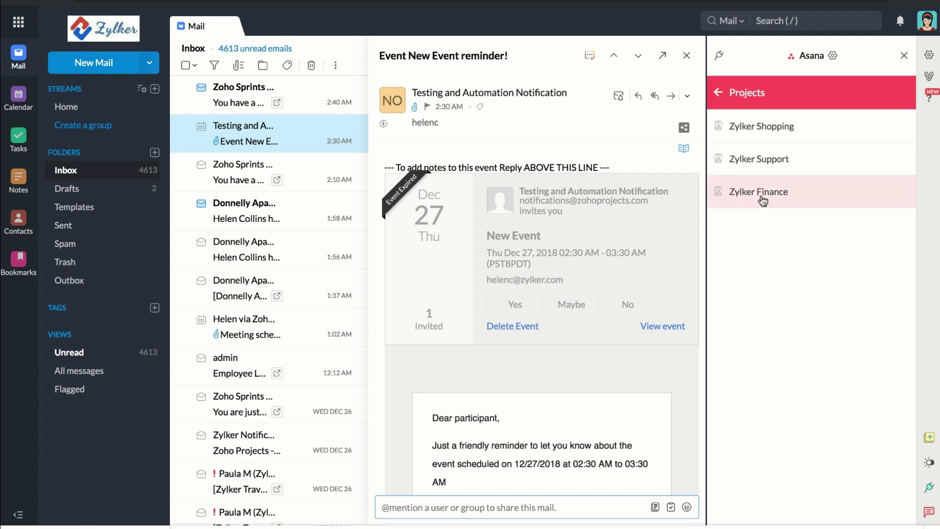
pyautogui.click(761, 197)
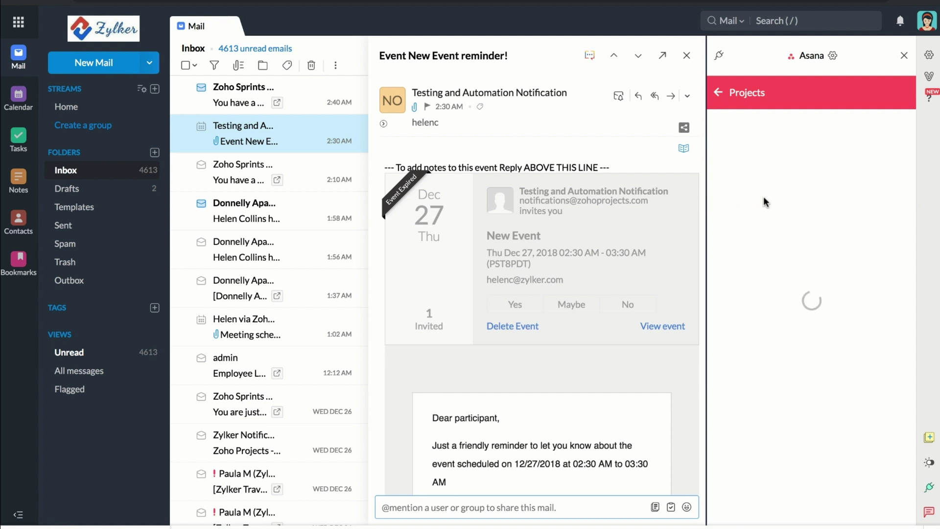